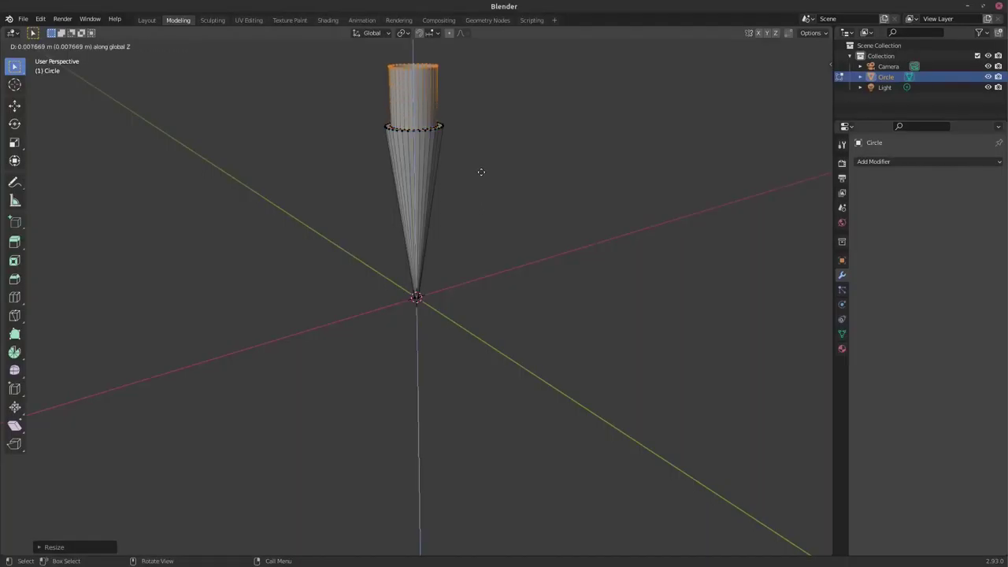
# Step: Extrude the cone's top, narrow the new rim, and raise it vertically
pyautogui.click(480, 171)
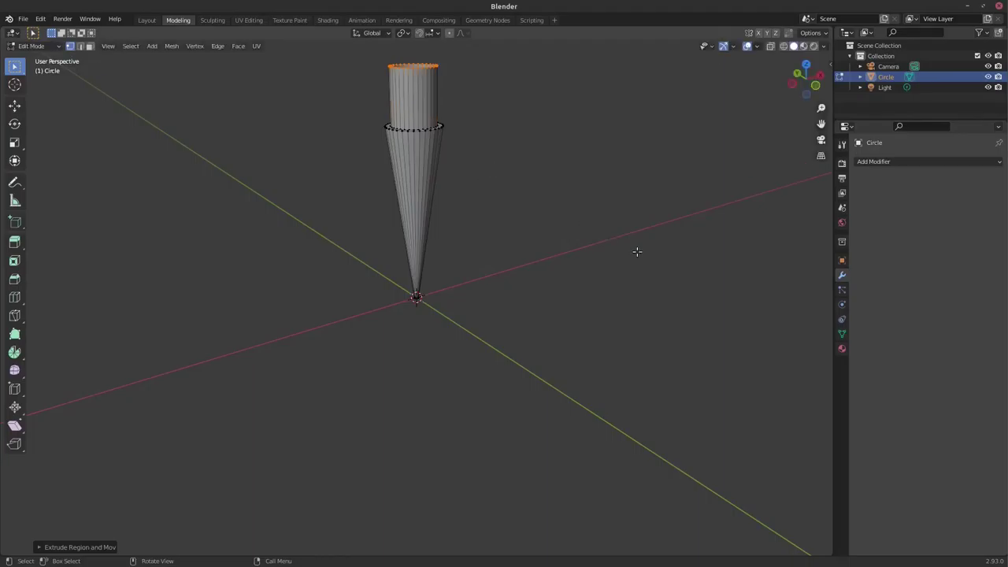
pyautogui.press('s')
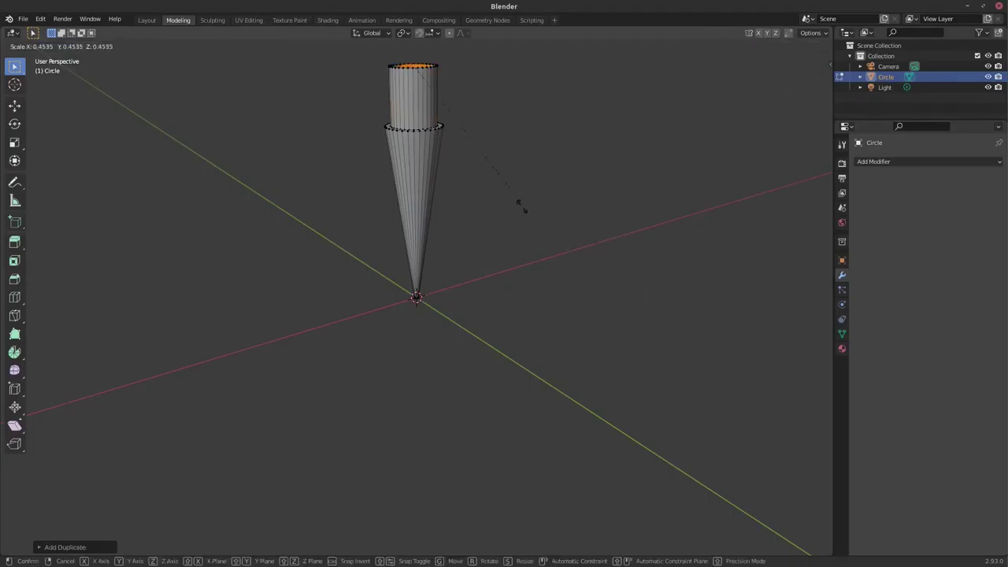
pyautogui.click(491, 160)
pyautogui.press('g')
pyautogui.press('z')
pyautogui.click(468, 252)
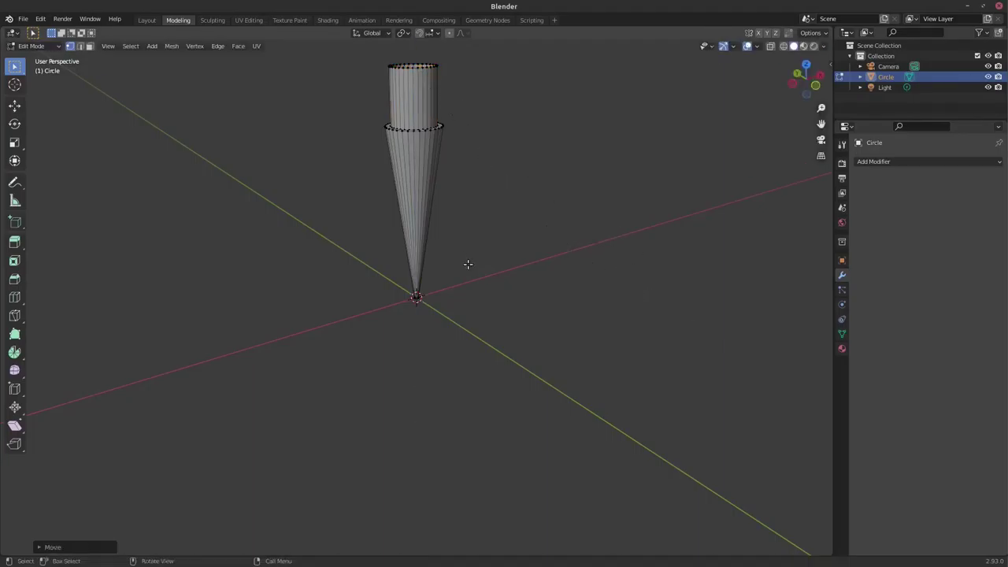
# Step: Extend the narrowed rim straight up along Z into a tall thin rod
pyautogui.press('g')
pyautogui.press('z')
pyautogui.click(480, 118)
pyautogui.moveTo(821, 124); pyautogui.dragTo(542, 356)
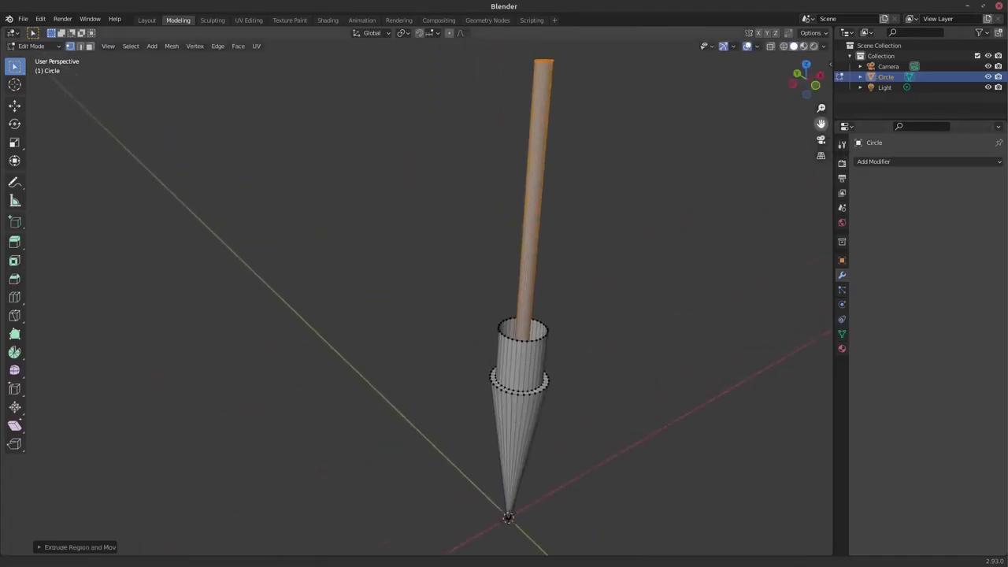
# Step: Extrude the body's top edge loop and scale it inward into a closing rim around the rod
pyautogui.hotkey('alt', 'a')
pyautogui.keyDown('alt'); pyautogui.click(533, 340); pyautogui.keyUp('alt')
pyautogui.press('e')
pyautogui.press('s')
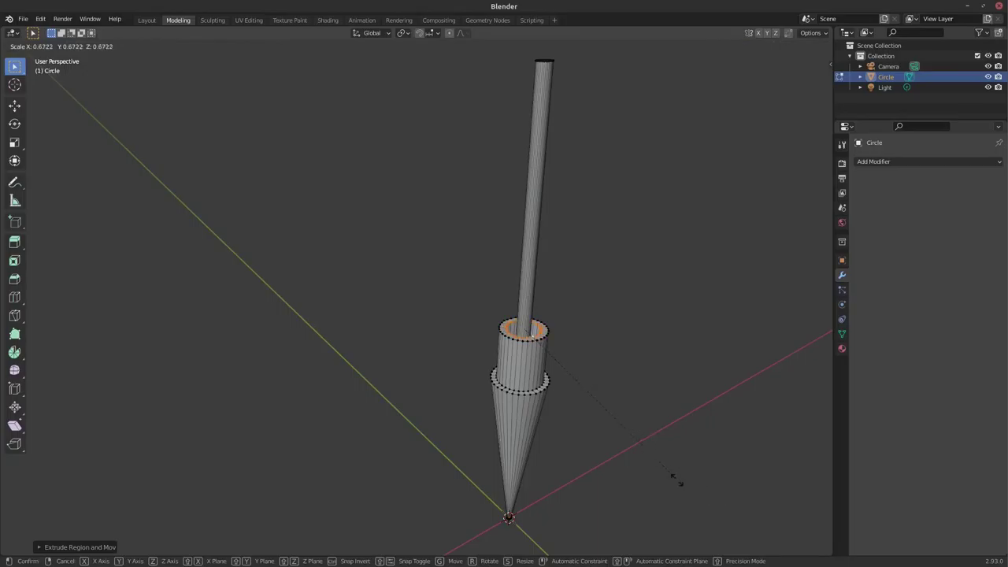
pyautogui.click(589, 442)
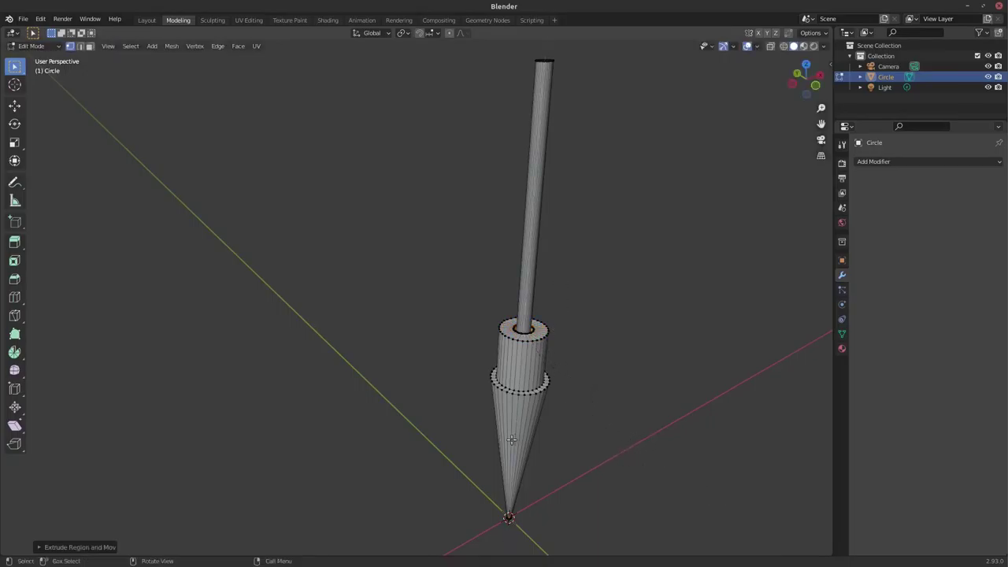
# Step: Add a new edge loop across the cone near its tip
pyautogui.click(508, 518)
pyautogui.press('g')
pyautogui.press('g')
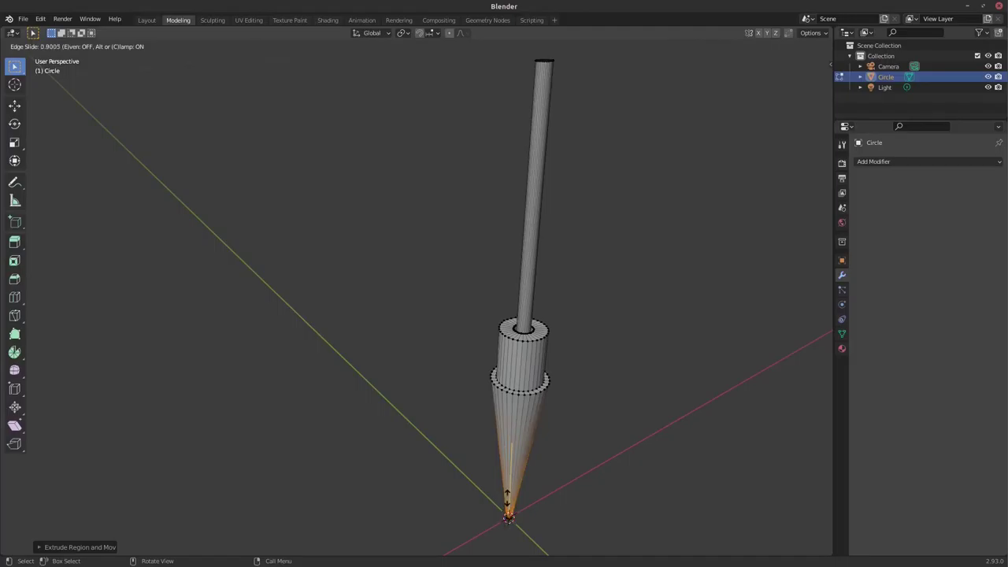
pyautogui.click(508, 500)
pyautogui.hotkey('ctrl', 'r')
pyautogui.click(521, 459)
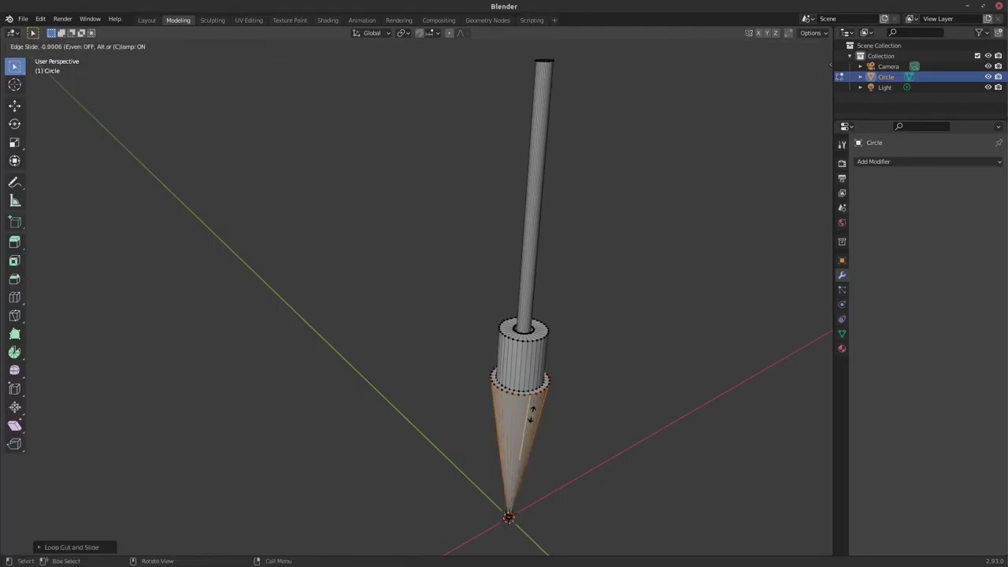
pyautogui.click(530, 415)
pyautogui.moveTo(805, 79); pyautogui.dragTo(554, 351)
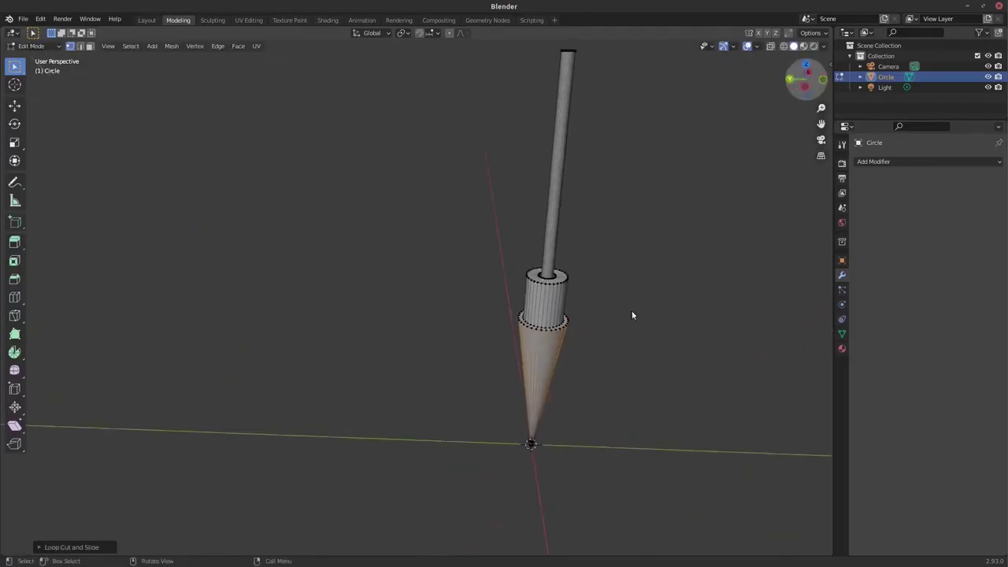
# Step: Begin extruding the body's top loop to start the barrel
pyautogui.hotkey('shift', 'd')
pyautogui.rightClick(571, 345)
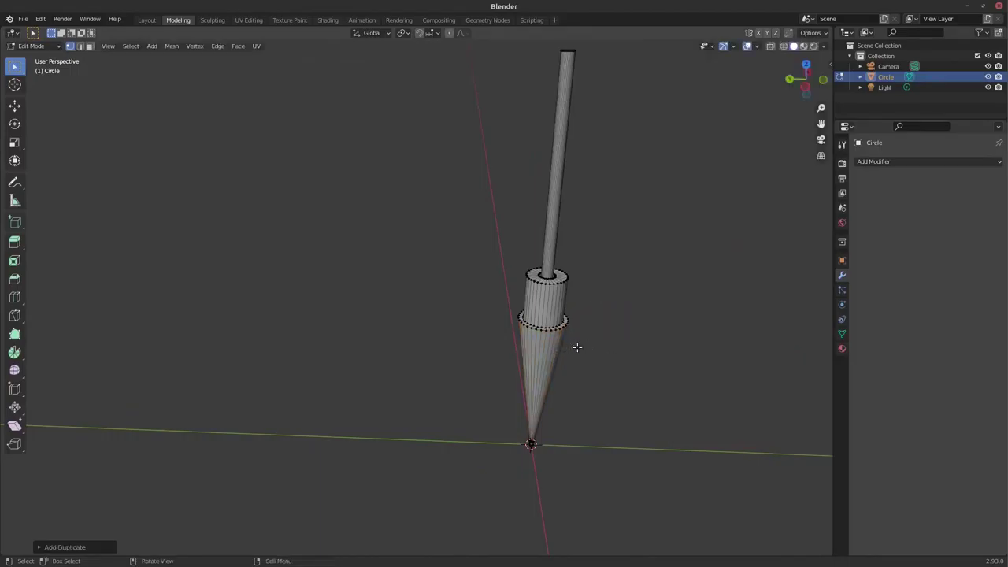
pyautogui.press('g')
pyautogui.press('z')
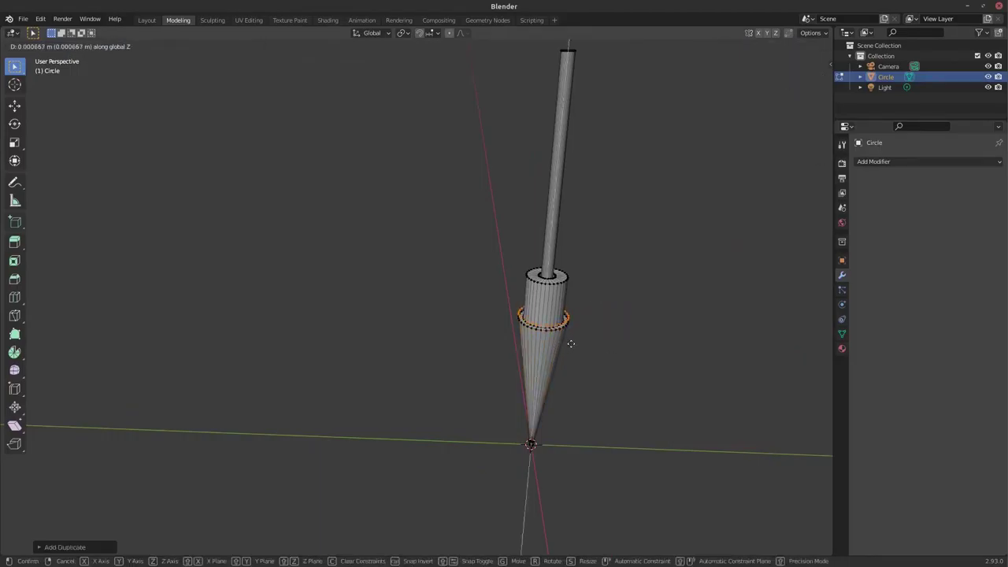
pyautogui.rightClick(571, 345)
pyautogui.press('e')
pyautogui.rightClick(571, 345)
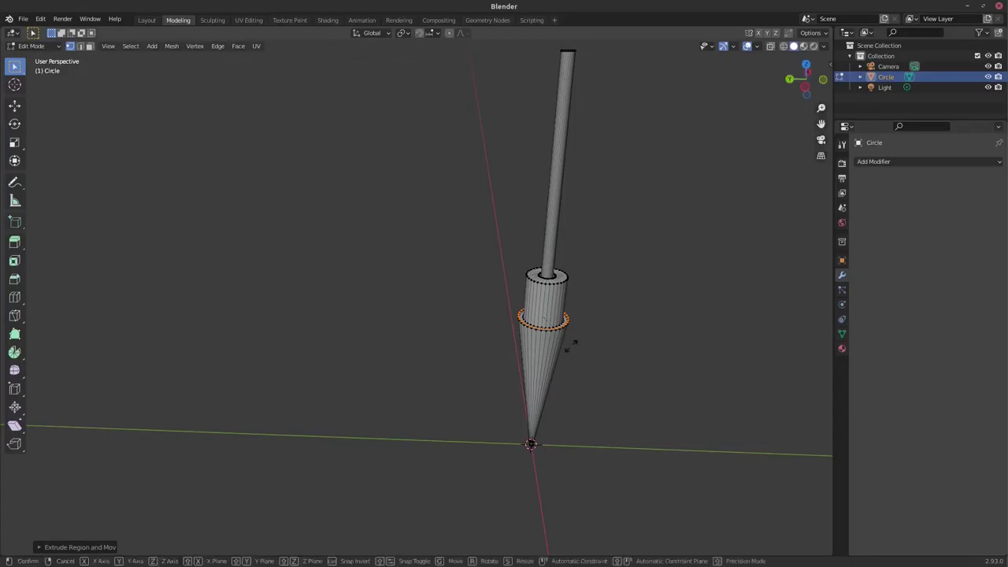
# Step: Pull the extruded loop up along Z into a long barrel and slightly taper its top ring
pyautogui.press('g')
pyautogui.press('z')
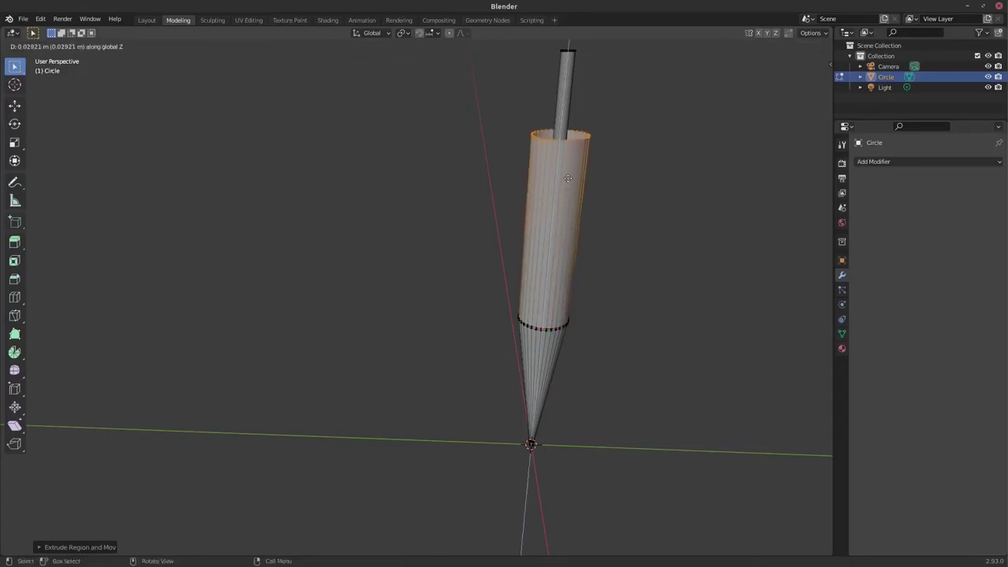
pyautogui.click(568, 174)
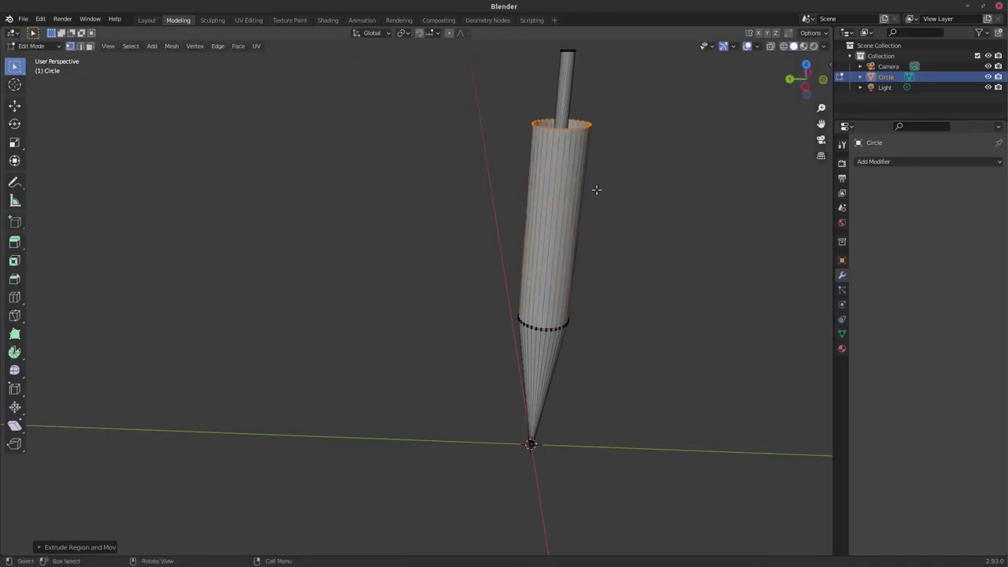
pyautogui.press('s')
pyautogui.click(622, 278)
# Step: Add 10 evenly spaced loop cuts along the barrel
pyautogui.hotkey('ctrl', 'r')
pyautogui.scroll(4, 565, 269)
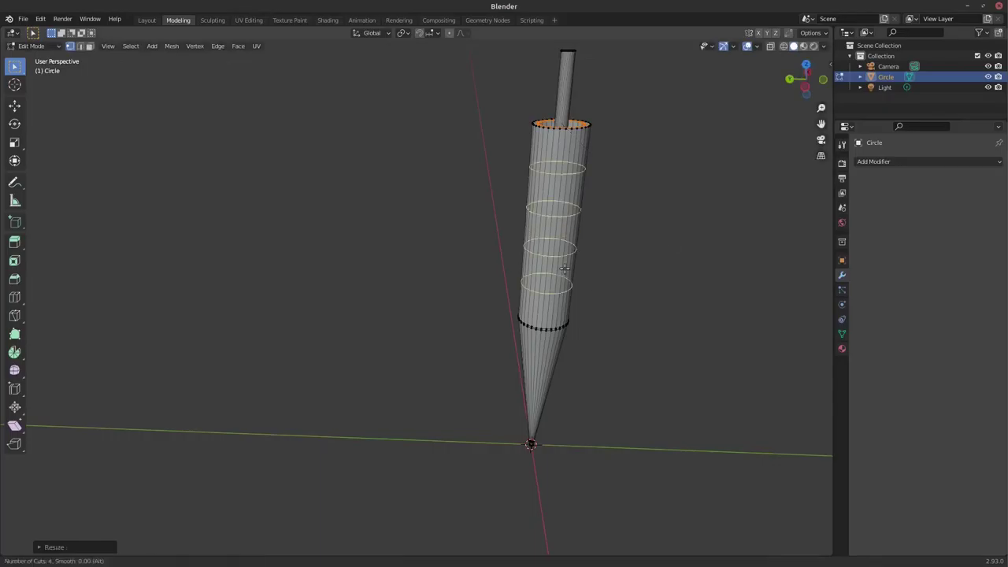
pyautogui.scroll(6, 565, 269)
pyautogui.scroll(-1, 565, 268)
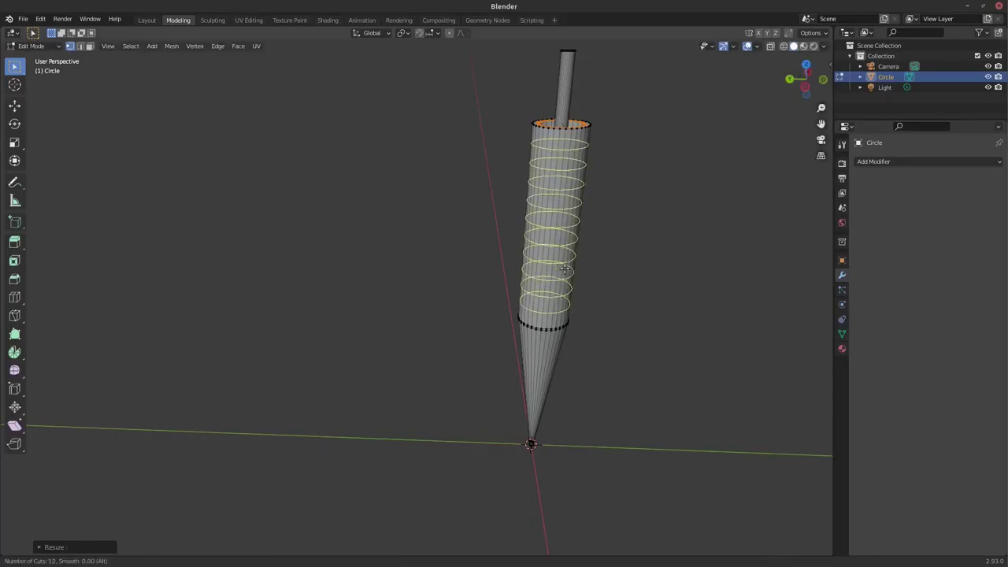
pyautogui.click(565, 269)
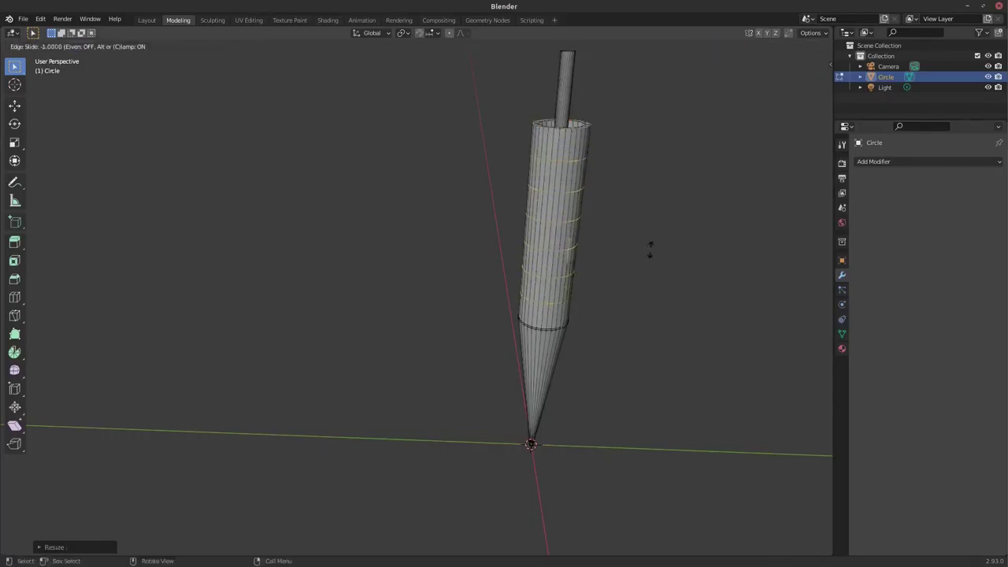
pyautogui.rightClick(581, 256)
# Step: Scale the four middle barrel loops down to about 0.874 to form the grip waist
pyautogui.hotkey('alt', 'a')
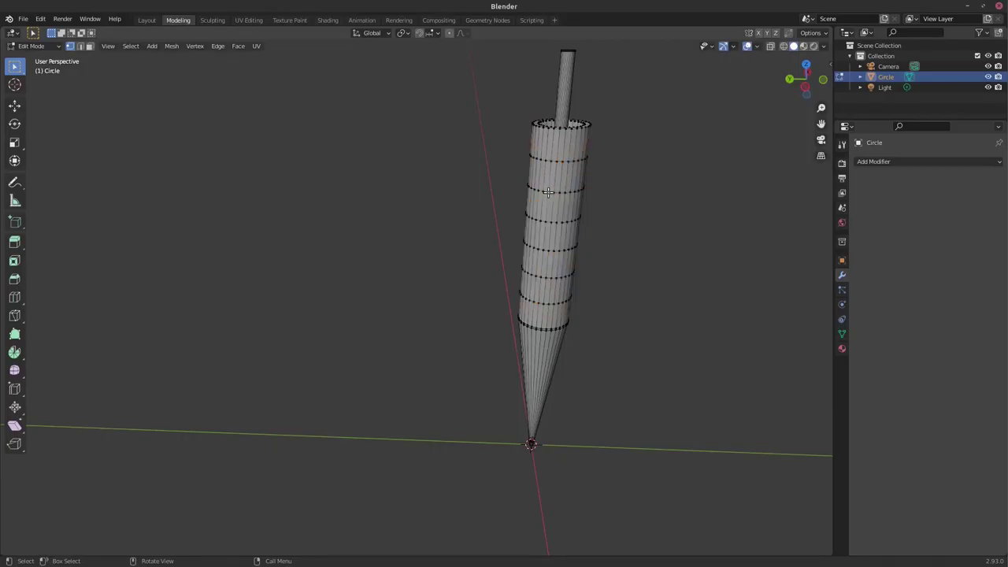
pyautogui.keyDown('alt'); pyautogui.click(551, 191); pyautogui.keyUp('alt')
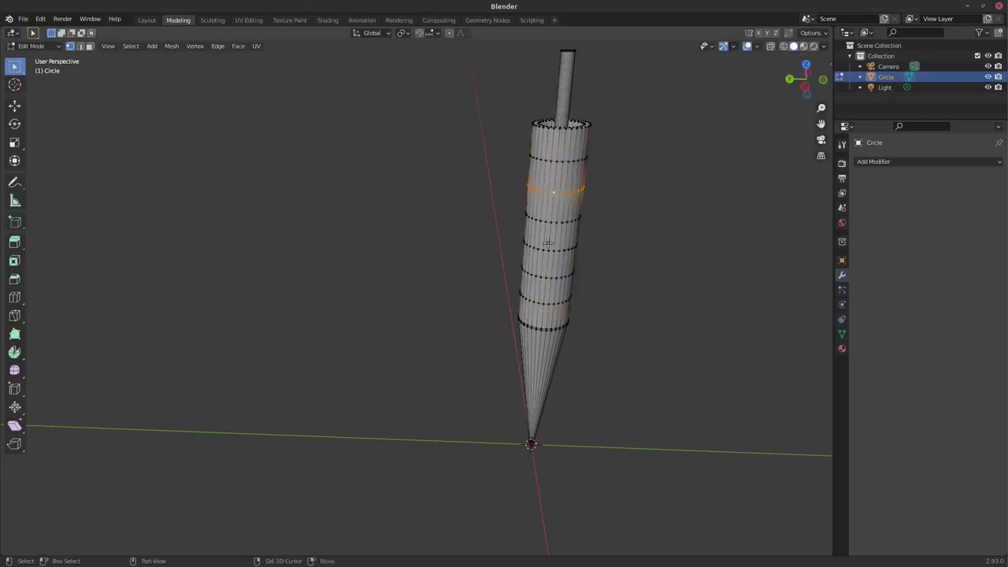
pyautogui.keyDown('alt'); pyautogui.keyDown('shift'); pyautogui.click(542, 277); pyautogui.keyUp('shift'); pyautogui.keyUp('alt')
pyautogui.keyDown('alt'); pyautogui.keyDown('shift'); pyautogui.click(551, 221); pyautogui.keyUp('shift'); pyautogui.keyUp('alt')
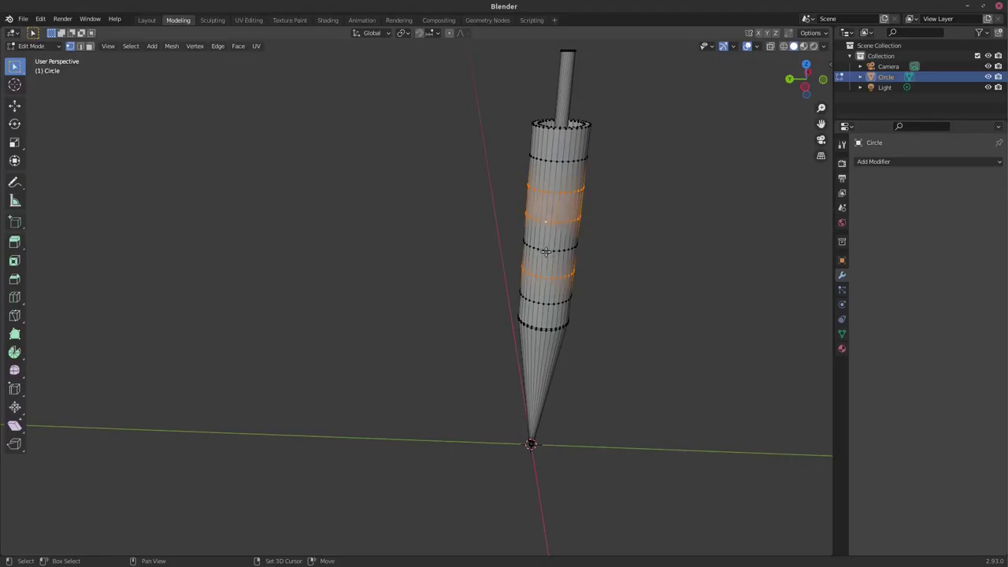
pyautogui.keyDown('alt'); pyautogui.keyDown('shift'); pyautogui.click(546, 252); pyautogui.keyUp('shift'); pyautogui.keyUp('alt')
pyautogui.press('s')
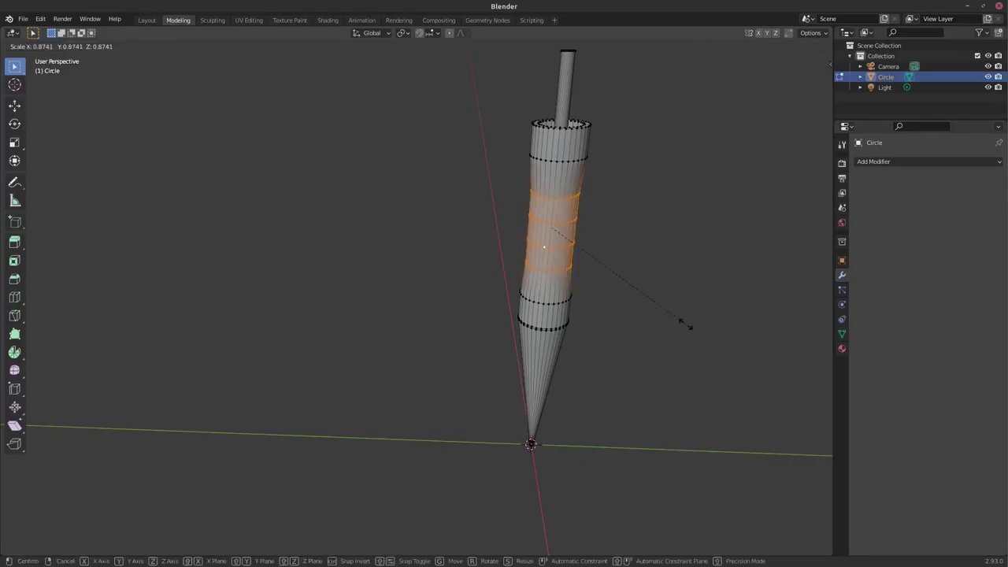
pyautogui.click(690, 325)
# Step: Select the barrel's top rim loop and duplicate it
pyautogui.moveTo(822, 124); pyautogui.dragTo(822, 204)
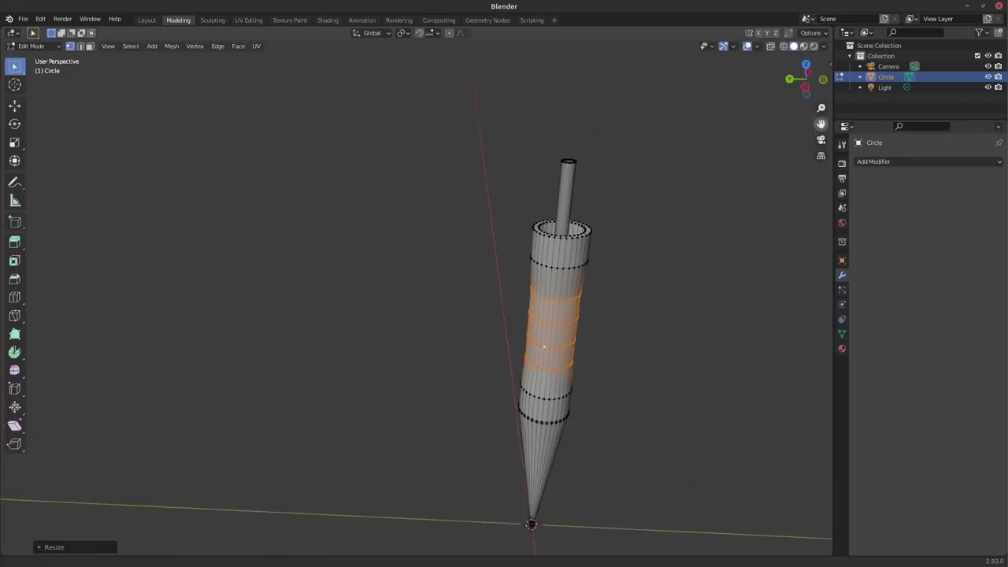
pyautogui.keyDown('alt'); pyautogui.click(554, 233); pyautogui.keyUp('alt')
pyautogui.hotkey('shift', 'd')
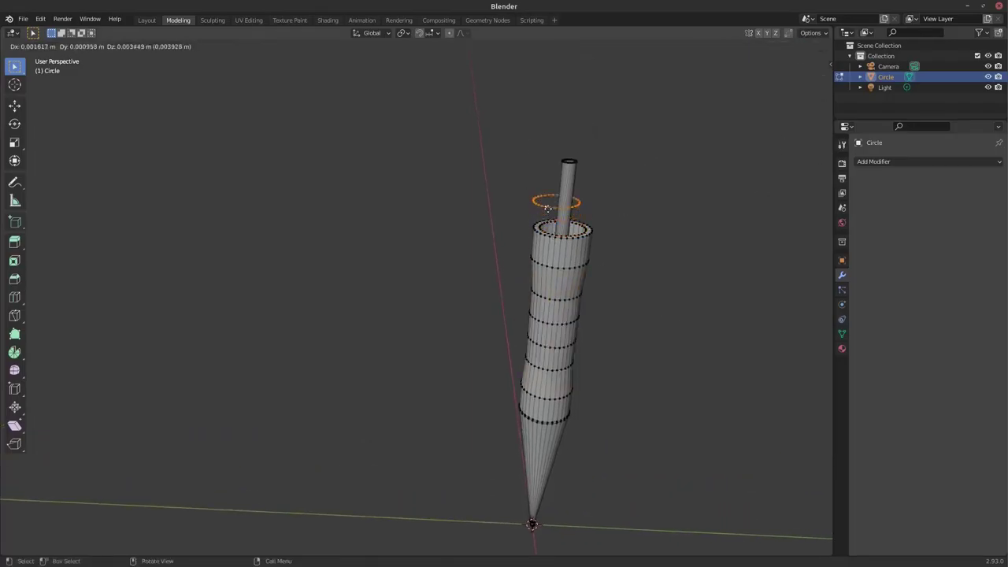
# Step: Extrude the top rim slightly and widen it
pyautogui.rightClick(558, 230)
pyautogui.press('e')
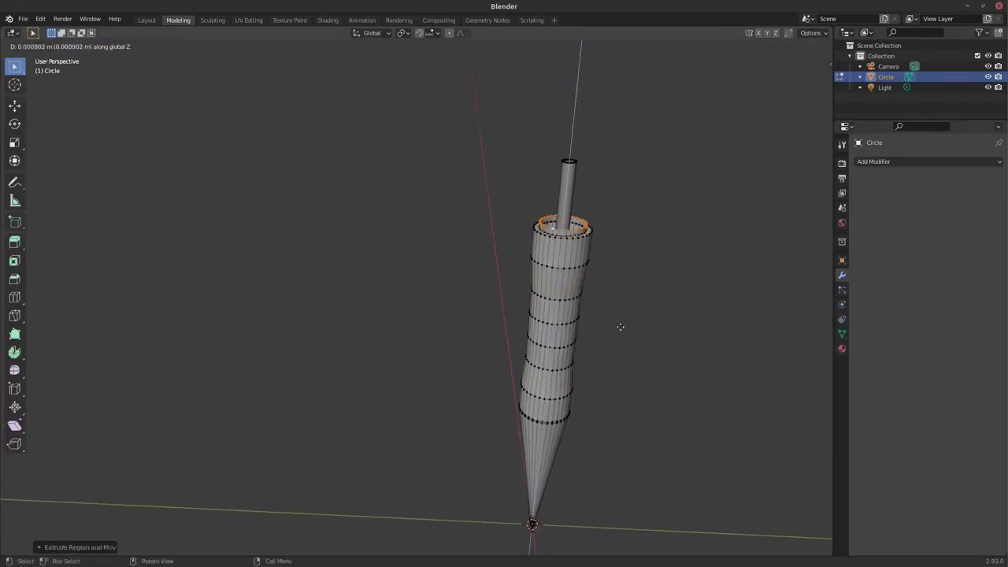
pyautogui.click(624, 330)
pyautogui.press('s')
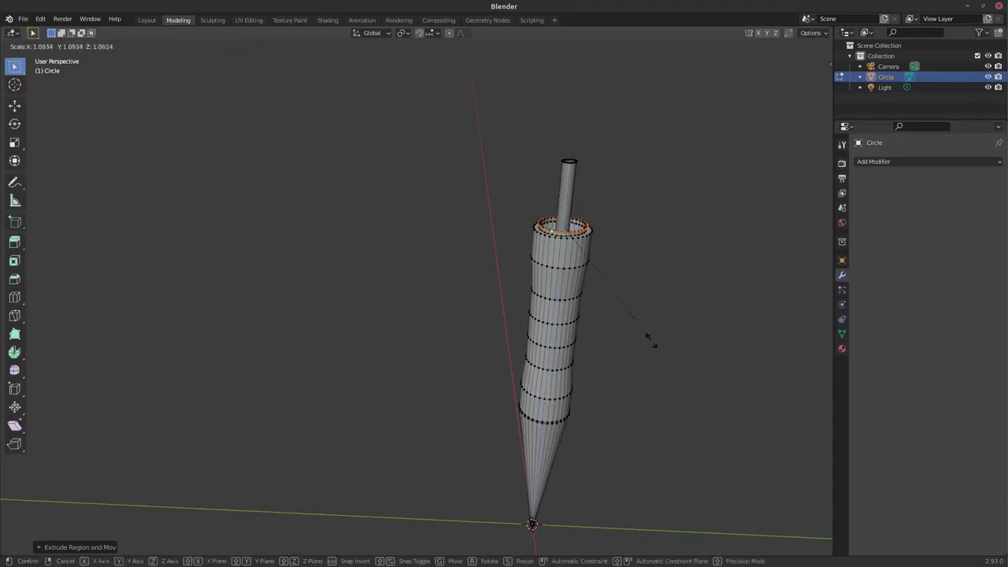
pyautogui.click(674, 346)
# Step: Extrude a taller top section and narrow its rim to about 0.829
pyautogui.press('e')
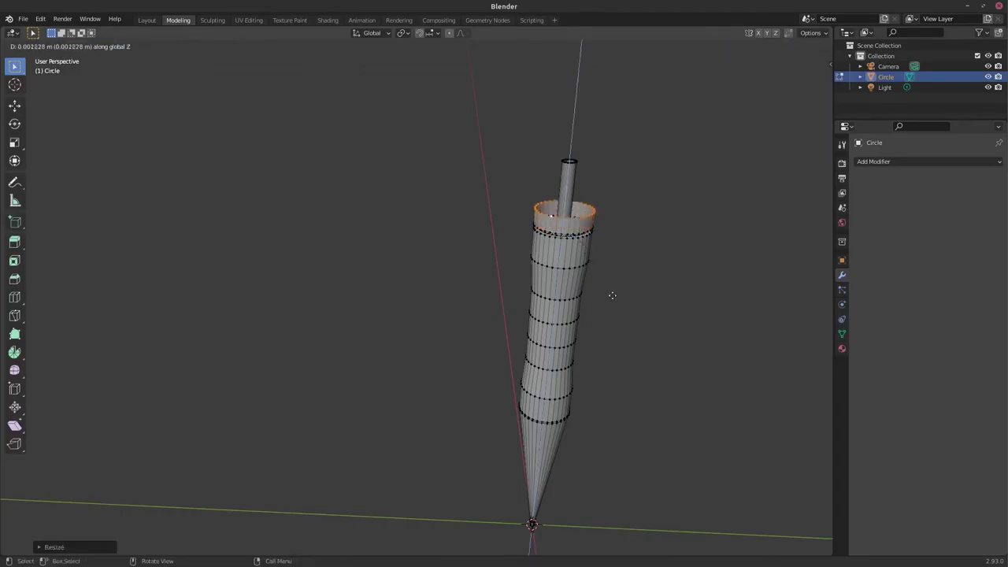
pyautogui.click(609, 250)
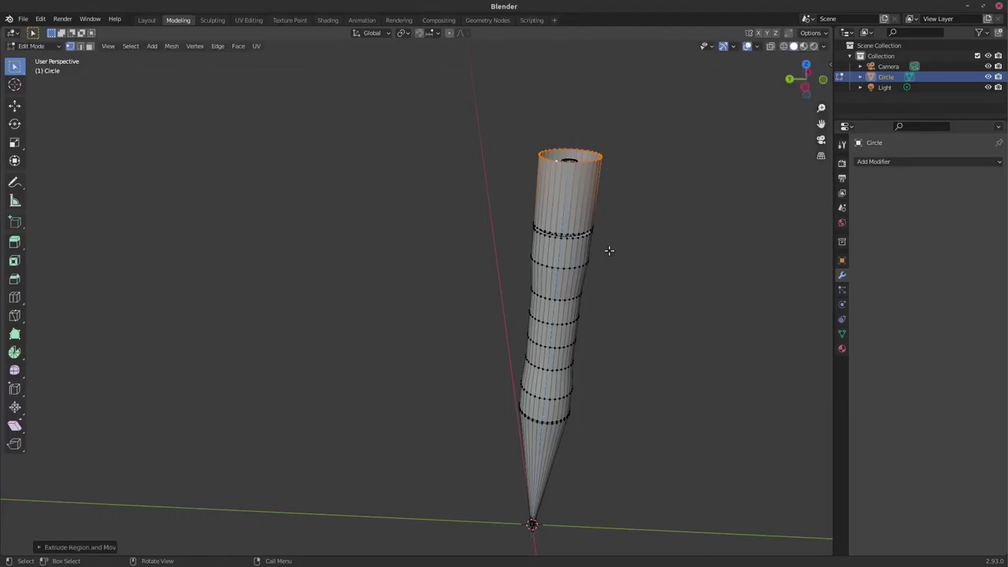
pyautogui.press('s')
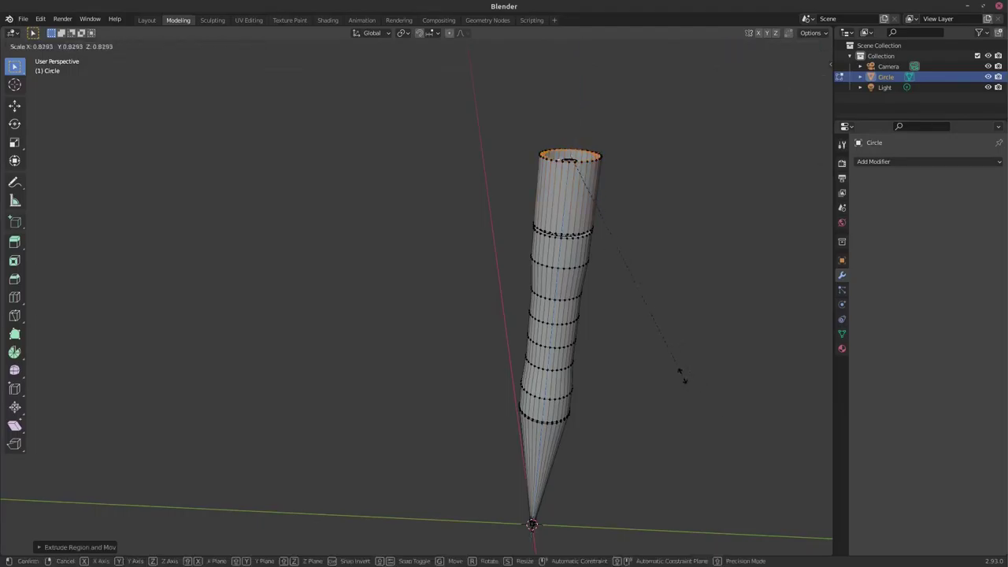
pyautogui.click(670, 367)
# Step: Select the tube's top rim faces and raise them along Z
pyautogui.moveTo(822, 123); pyautogui.dragTo(826, 249)
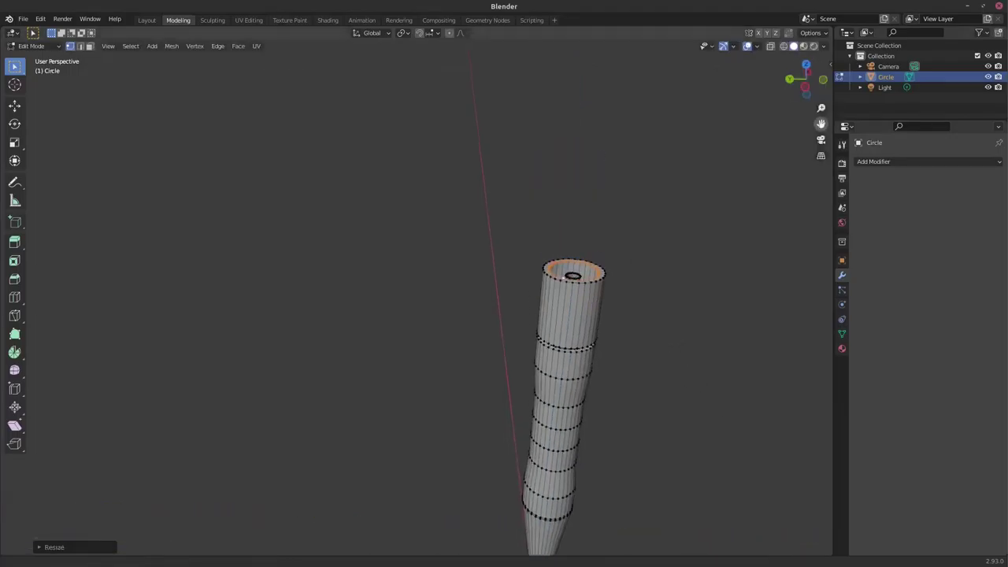
pyautogui.scroll(4, 575, 295)
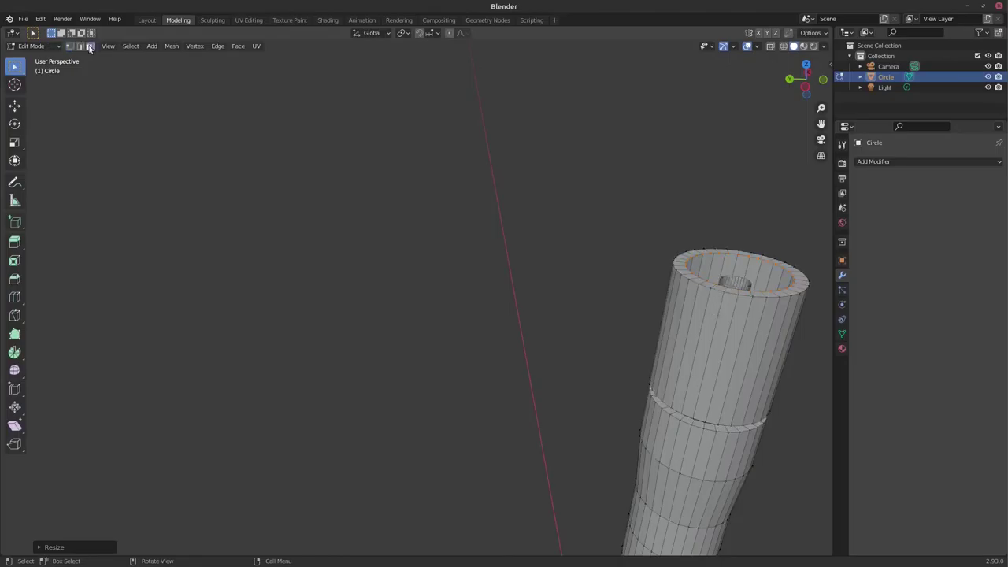
pyautogui.keyDown('alt'); pyautogui.click(681, 269); pyautogui.keyUp('alt')
pyautogui.hotkey('shift', 'd')
pyautogui.press('z')
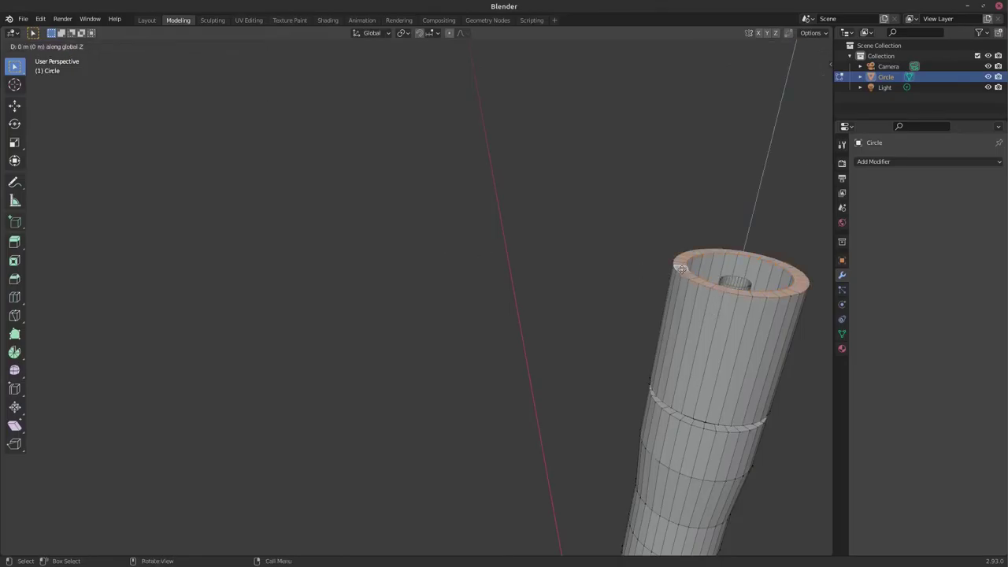
pyautogui.rightClick(680, 268)
pyautogui.press('g')
pyautogui.press('z')
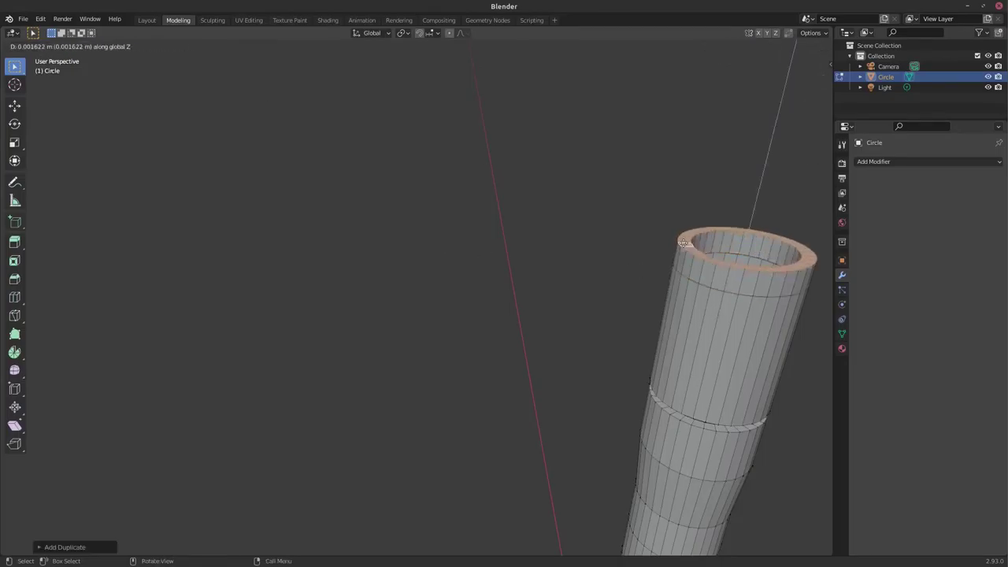
pyautogui.click(692, 223)
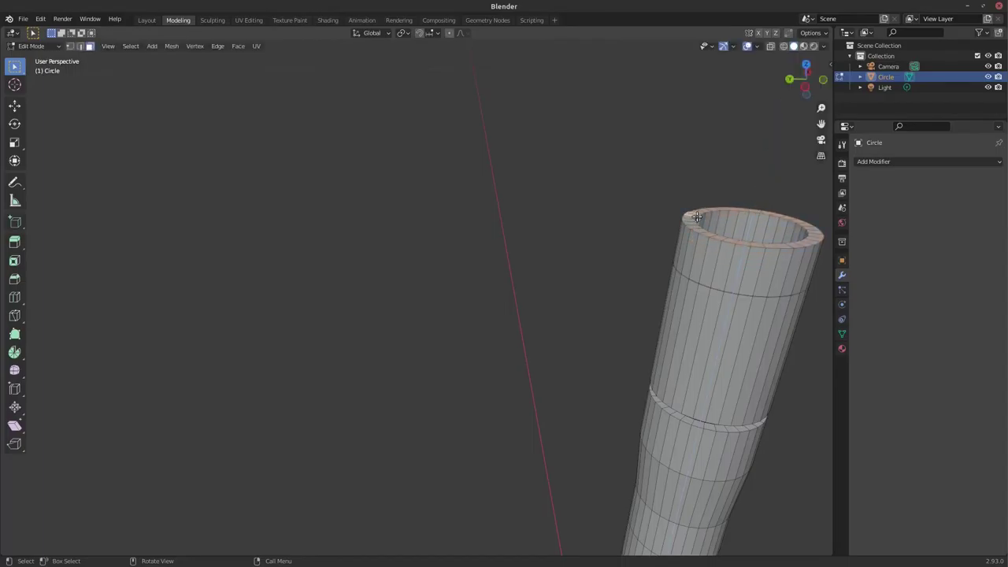
# Step: Inset the rim's inner edge loop by extruding it in place and shrinking it
pyautogui.click(79, 46)
pyautogui.keyDown('alt'); pyautogui.click(696, 217); pyautogui.keyUp('alt')
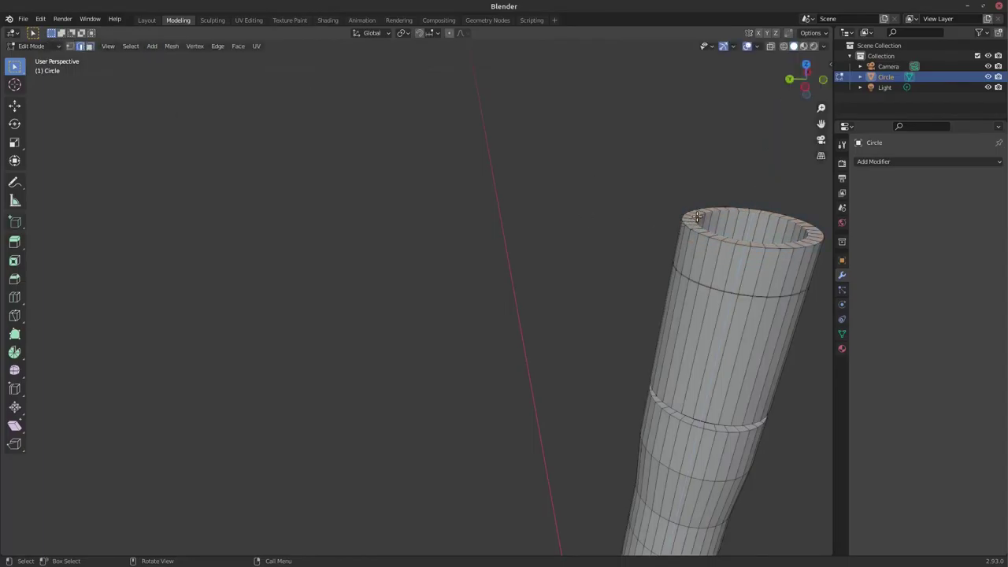
pyautogui.press('e')
pyautogui.rightClick(680, 199)
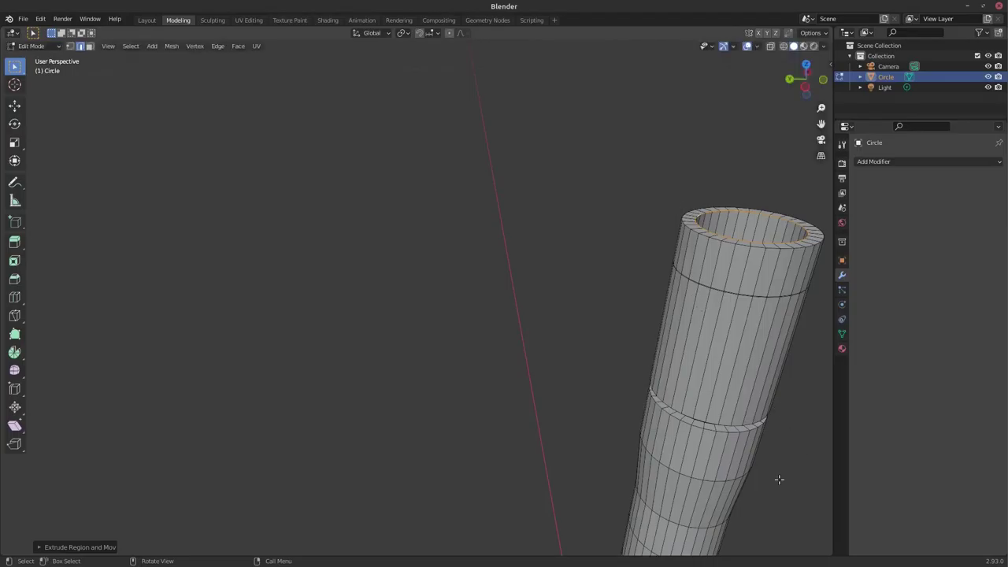
pyautogui.press('s')
pyautogui.click(717, 323)
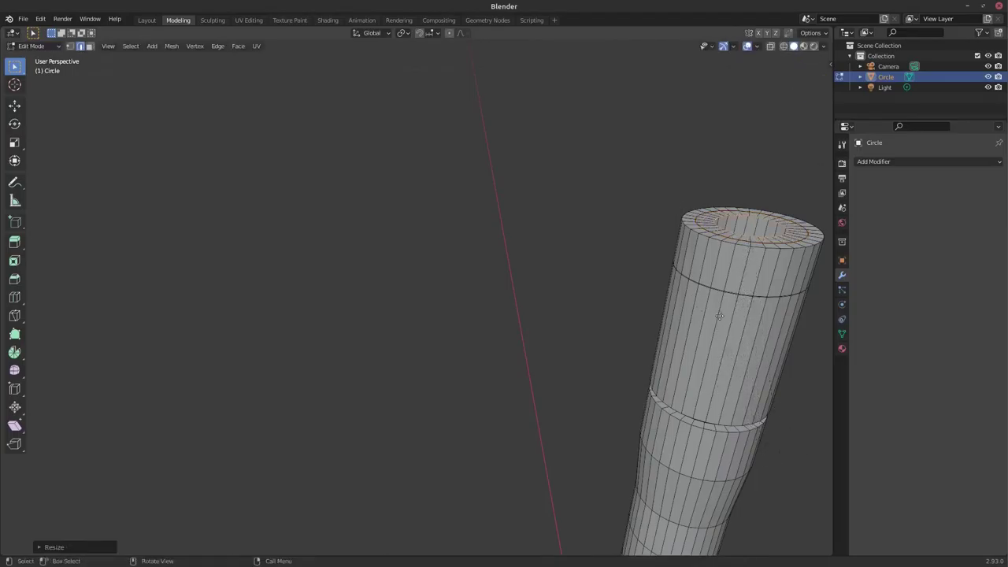
pyautogui.press('s')
pyautogui.rightClick(720, 342)
pyautogui.press('g')
pyautogui.rightClick(768, 459)
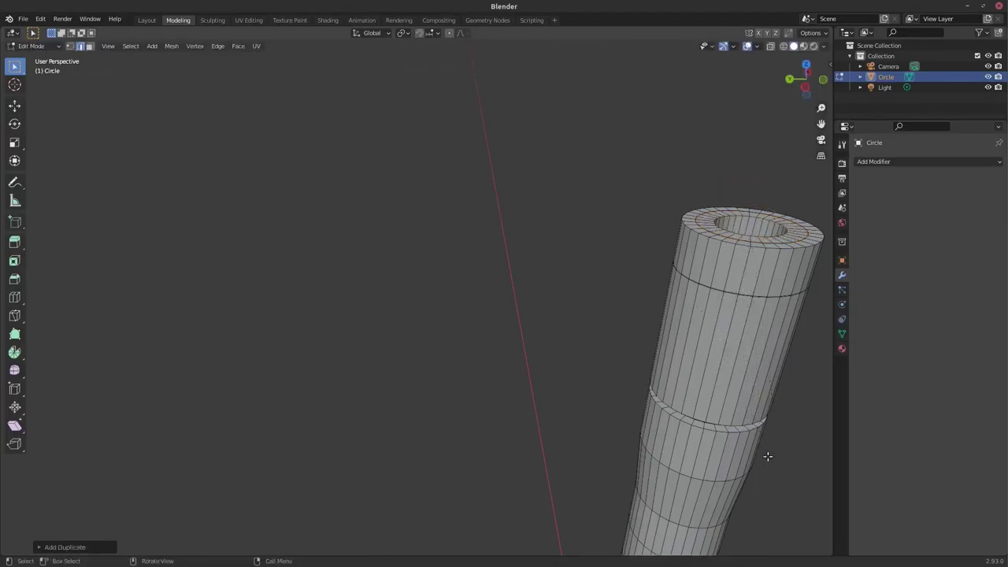
pyautogui.press('s')
pyautogui.click(767, 461)
# Step: Extrude the inner loop up along Z into a narrow stub and slightly taper its top
pyautogui.press('e')
pyautogui.press('z')
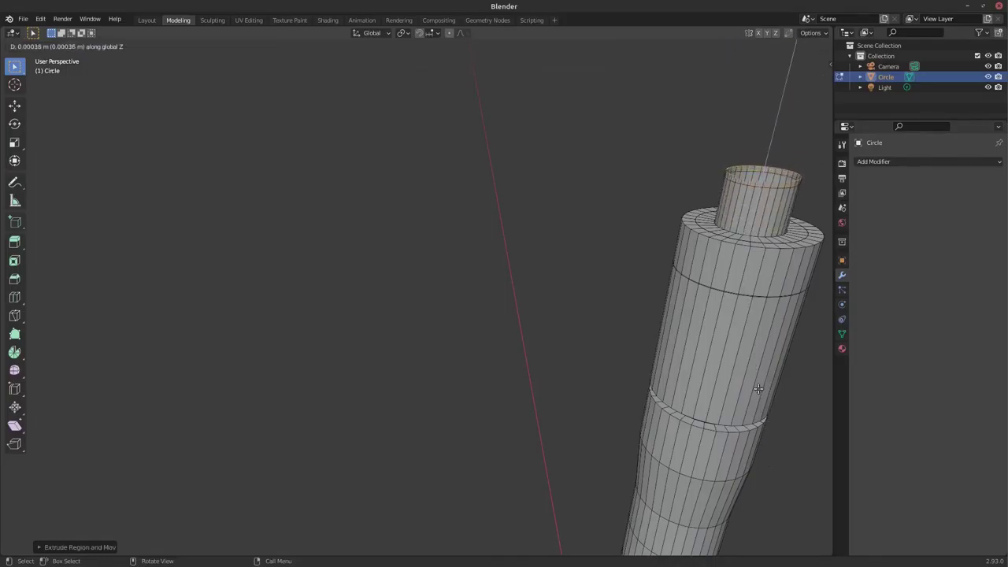
pyautogui.click(763, 397)
pyautogui.press('s')
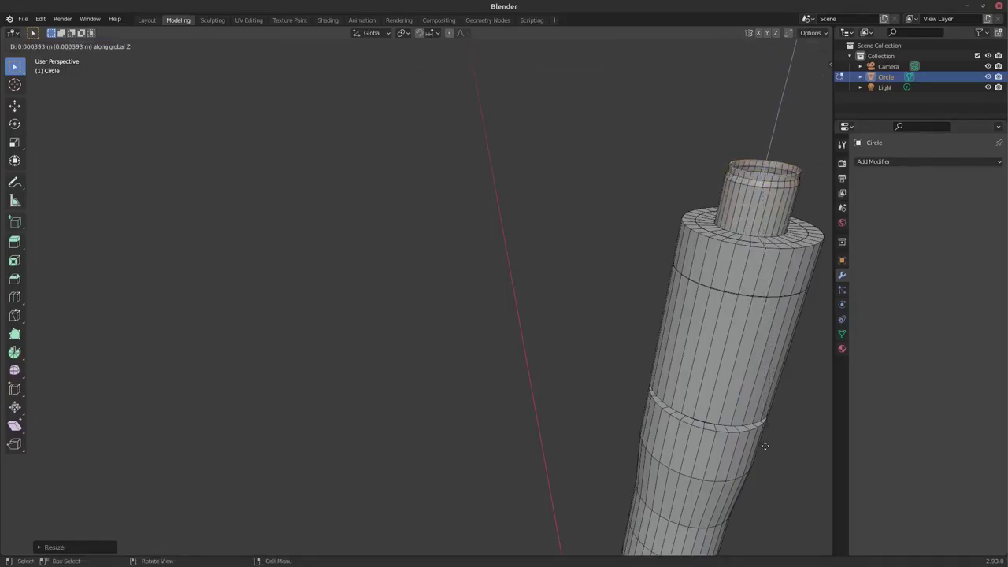
pyautogui.rightClick(762, 451)
pyautogui.press('s')
pyautogui.click(748, 445)
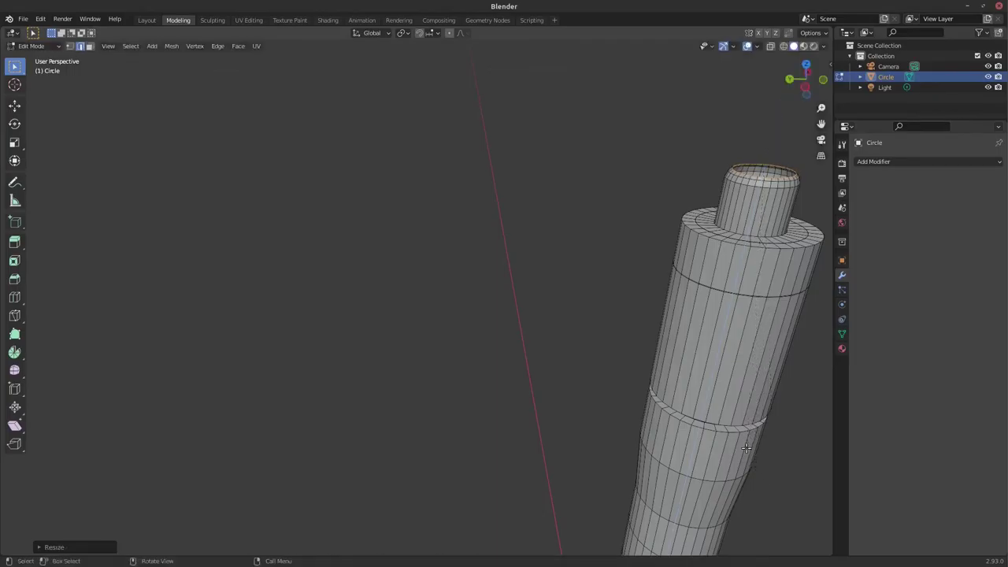
pyautogui.moveTo(805, 79); pyautogui.dragTo(642, 152)
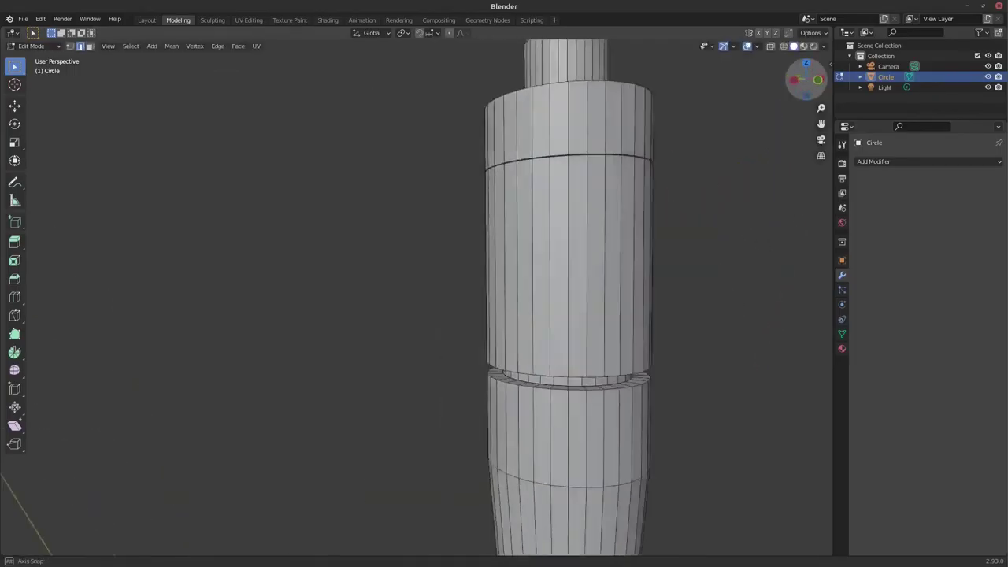
# Step: Select a row of six faces on the side of the pen's upper band
pyautogui.press('KP_3')
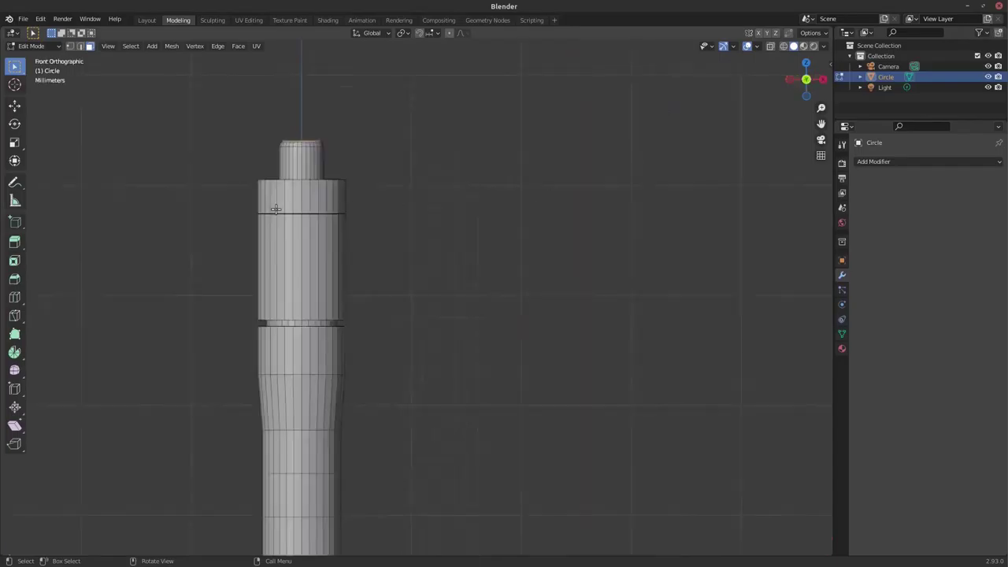
pyautogui.scroll(3, 529, 226)
pyautogui.scroll(5, 529, 225)
pyautogui.keyDown('shift'); pyautogui.moveTo(94, 226); pyautogui.dragTo(463, 226, button='middle'); pyautogui.keyUp('shift')
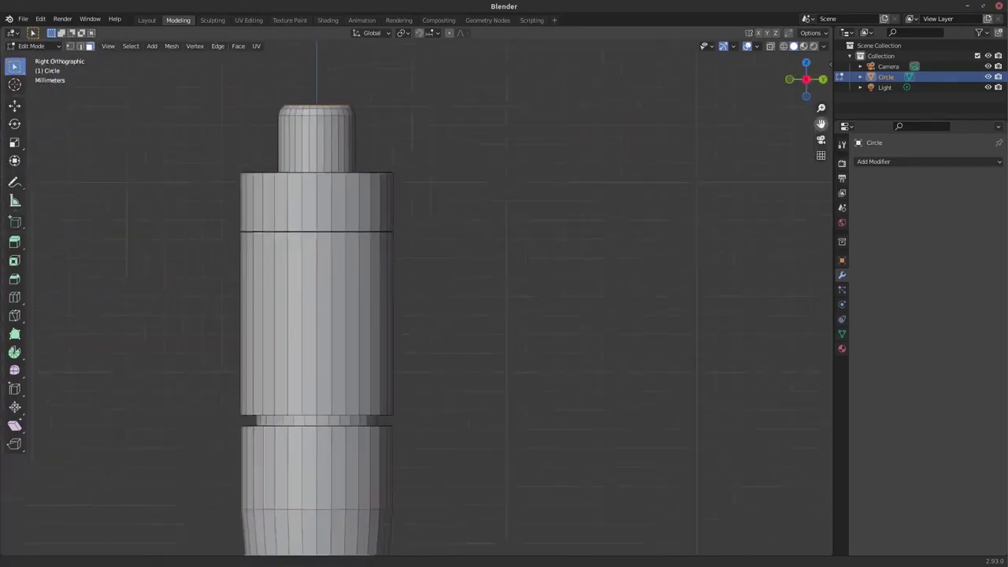
pyautogui.click(414, 196)
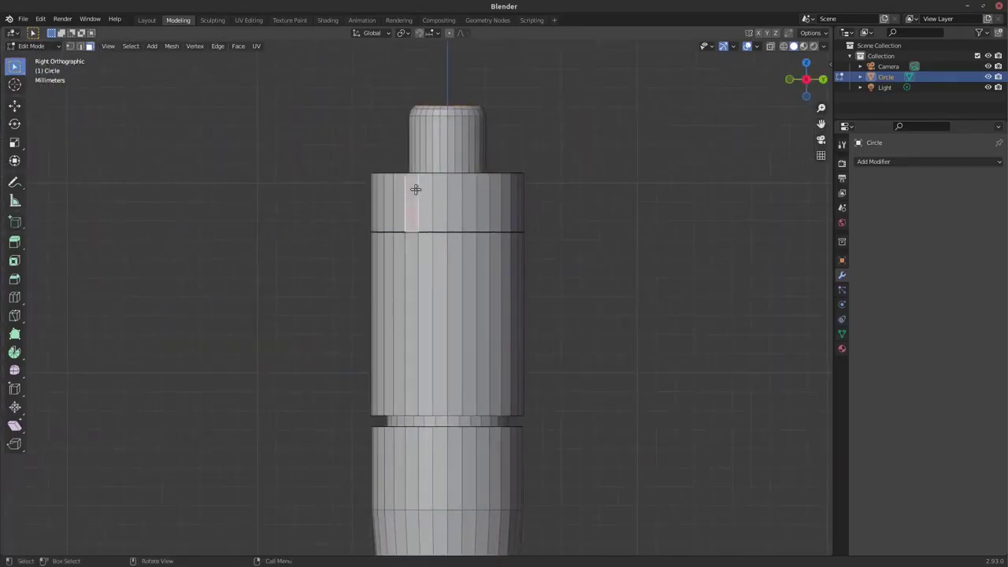
pyautogui.keyDown('shift'); pyautogui.click(429, 195); pyautogui.keyUp('shift')
pyautogui.keyDown('shift'); pyautogui.click(443, 196); pyautogui.keyUp('shift')
pyautogui.keyDown('shift'); pyautogui.click(457, 197); pyautogui.keyUp('shift')
pyautogui.keyDown('shift'); pyautogui.click(471, 197); pyautogui.keyUp('shift')
pyautogui.keyDown('shift'); pyautogui.click(481, 197); pyautogui.keyUp('shift')
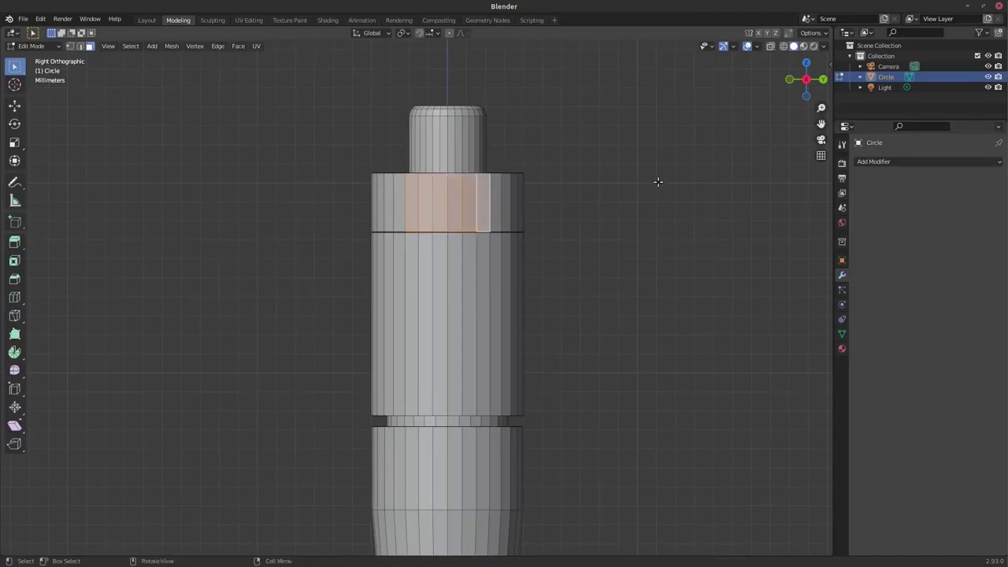
pyautogui.press('KP_1')
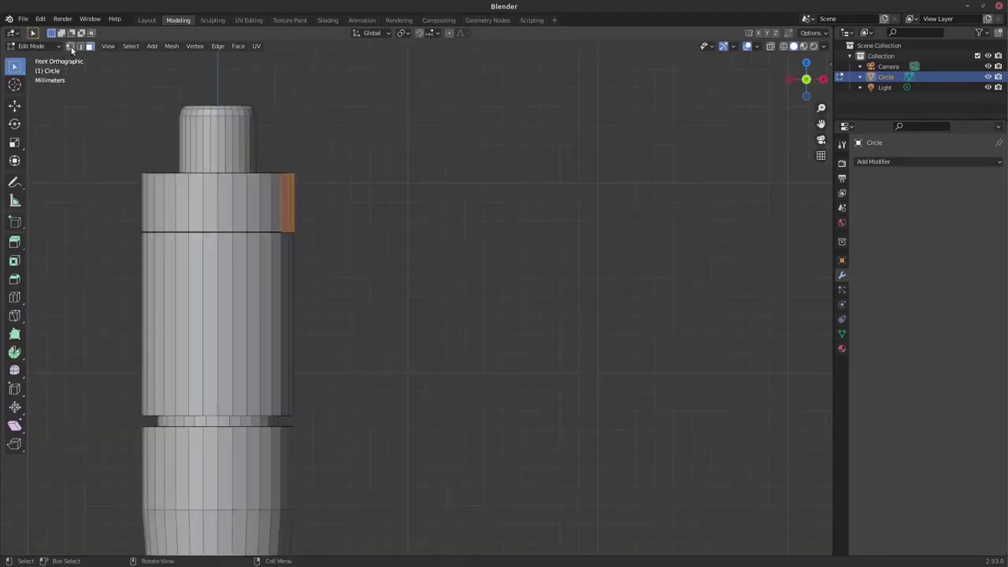
# Step: Extrude the faces outward, flatten the end face with scale X 0, and extrude further
pyautogui.press('e')
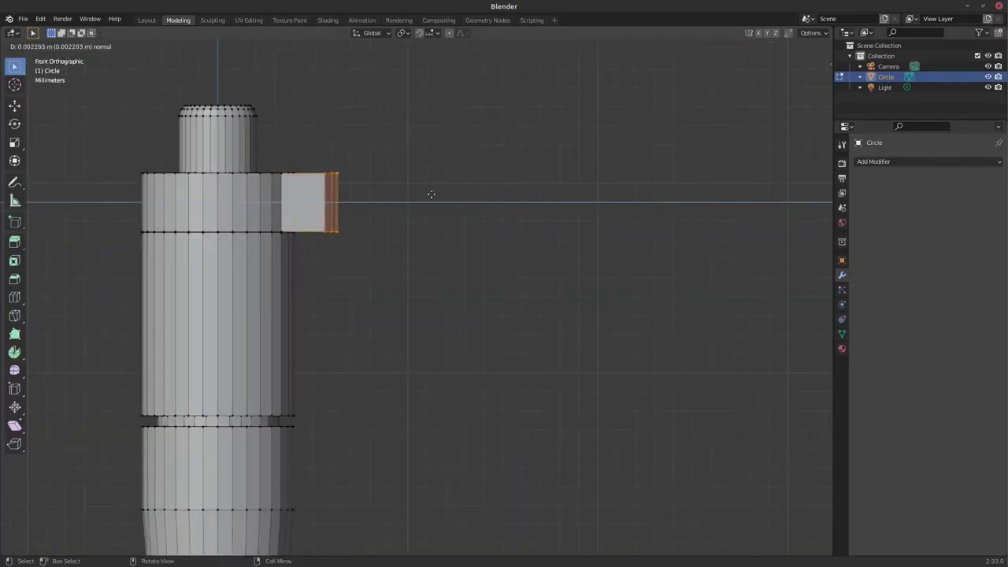
pyautogui.click(407, 193)
pyautogui.press('s')
pyautogui.write('x')
pyautogui.write('0')
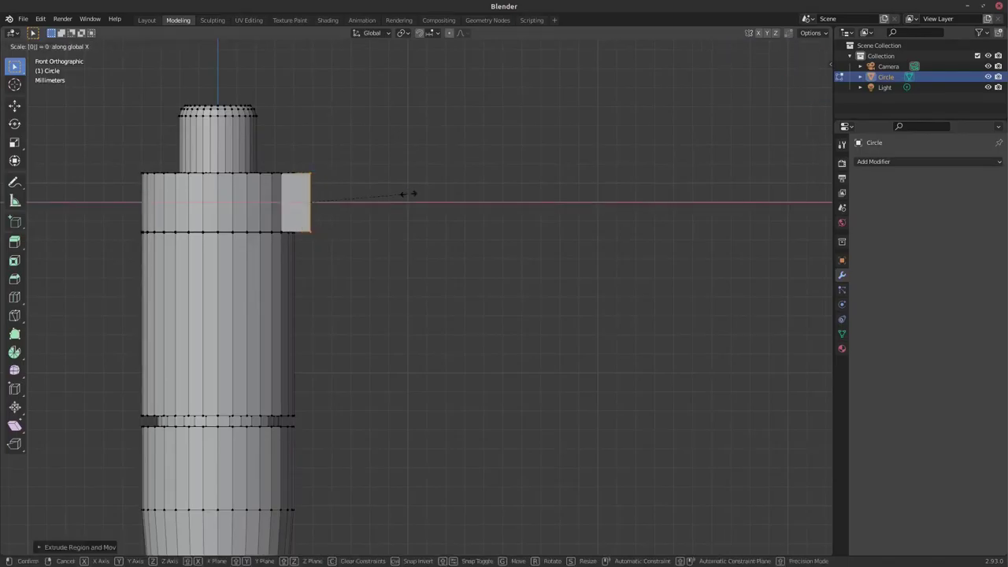
pyautogui.press('Return')
pyautogui.press('e')
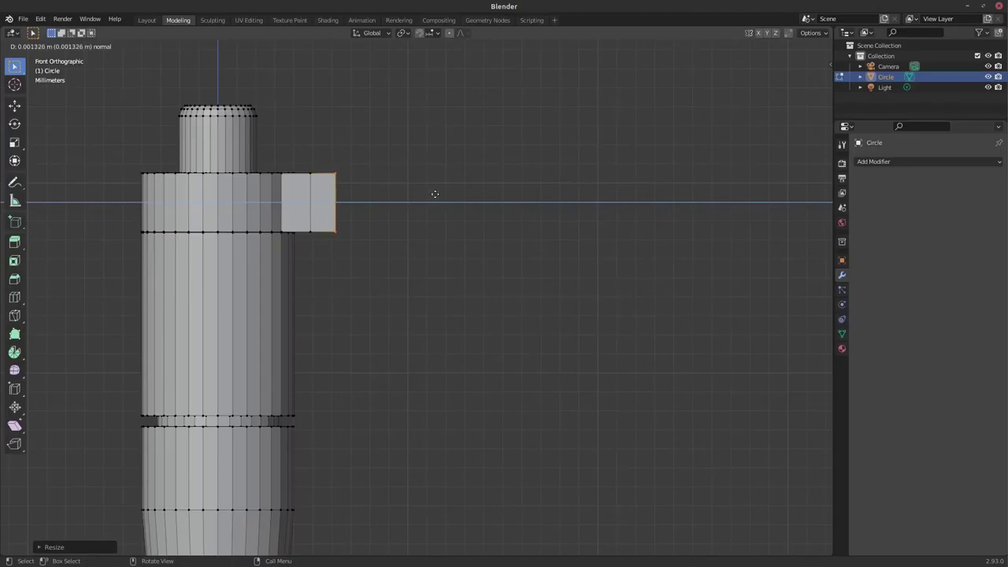
pyautogui.click(436, 193)
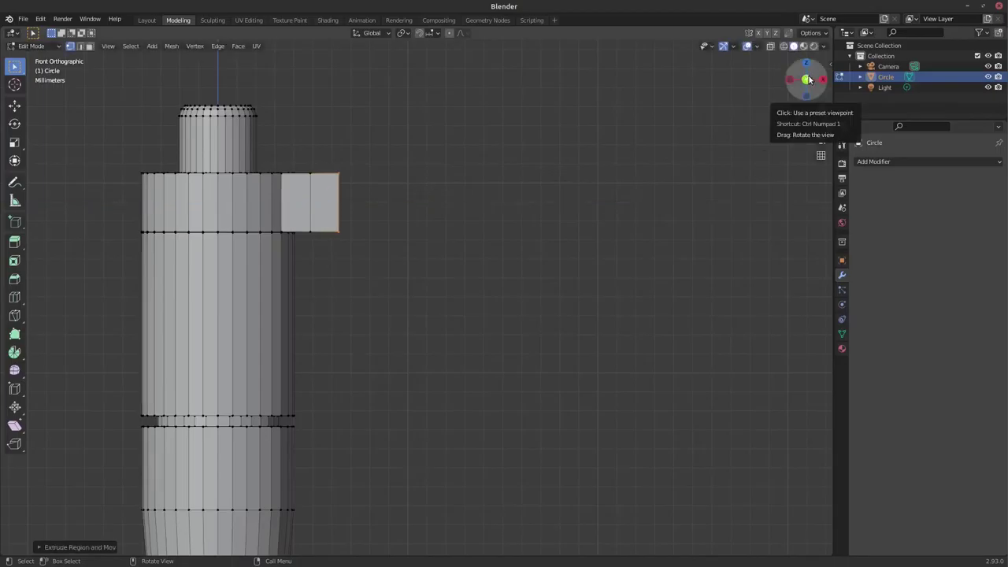
# Step: Narrow the clip's end face along Y and shift it along X
pyautogui.moveTo(809, 79)
pyautogui.mouseDown()
pyautogui.moveTo(796, 87)
pyautogui.moveTo(638, 452)
pyautogui.mouseUp()
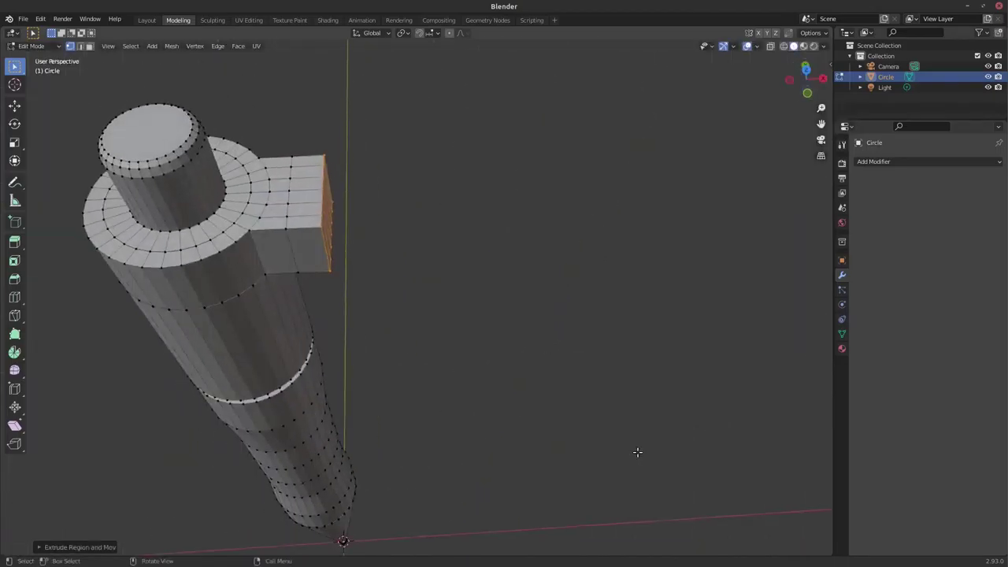
pyautogui.press('s')
pyautogui.press('y')
pyautogui.click(555, 352)
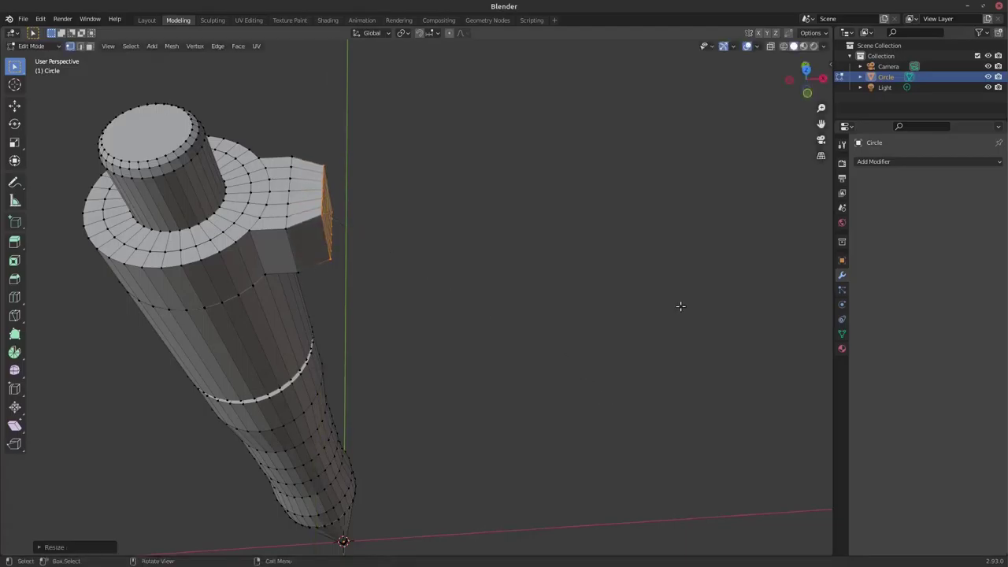
pyautogui.press('g')
pyautogui.press('x')
pyautogui.click(673, 305)
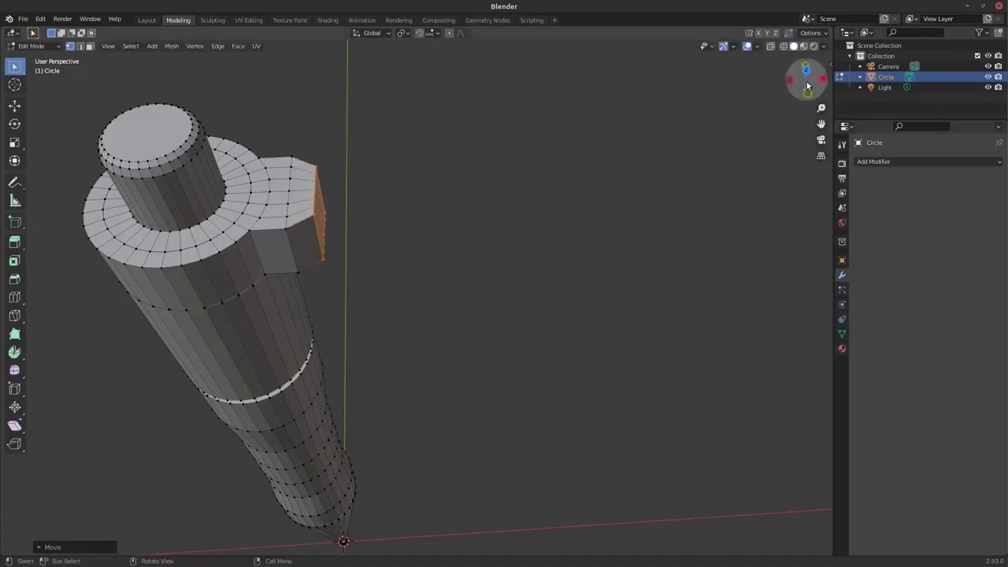
# Step: Select the clip block's outer face in face-select mode
pyautogui.scroll(3, 167, 203)
pyautogui.scroll(3, 168, 203)
pyautogui.click(252, 276)
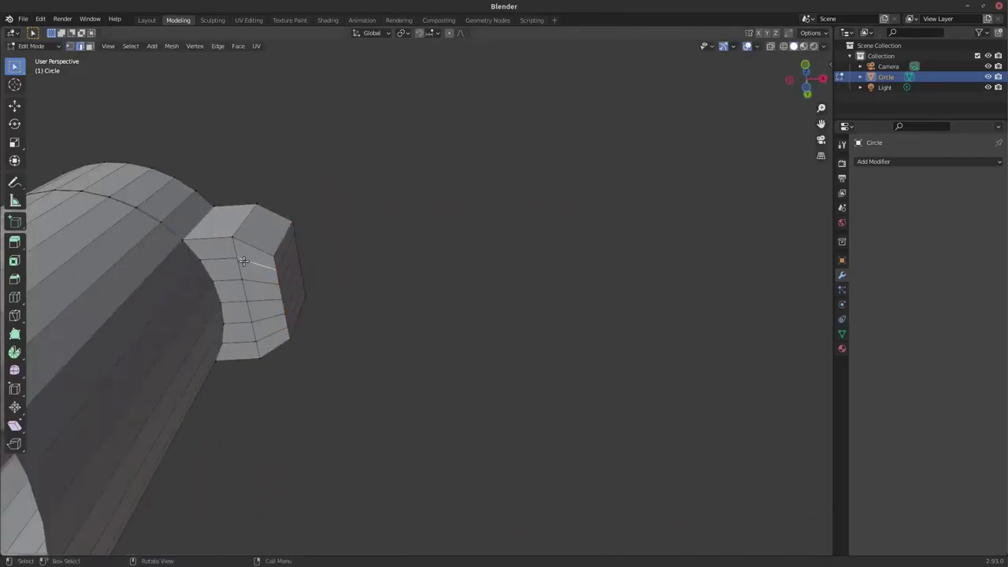
pyautogui.click(89, 46)
pyautogui.keyDown('alt'); pyautogui.click(254, 271); pyautogui.keyUp('alt')
pyautogui.scroll(-10, 268, 272)
pyautogui.moveTo(807, 83); pyautogui.dragTo(800, 91)
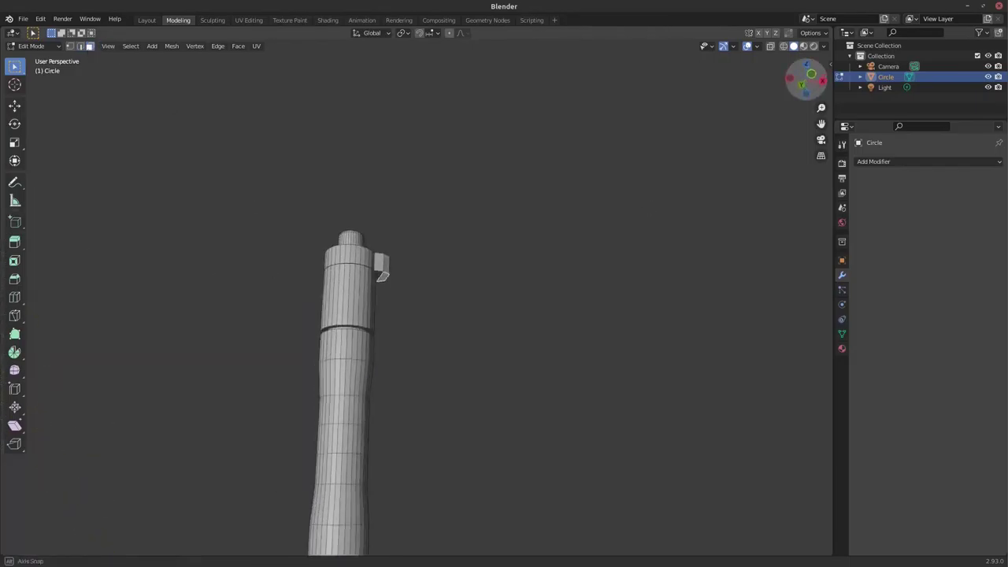
# Step: Extrude the clip face down beside the pen body and thin its end along Y
pyautogui.press('e')
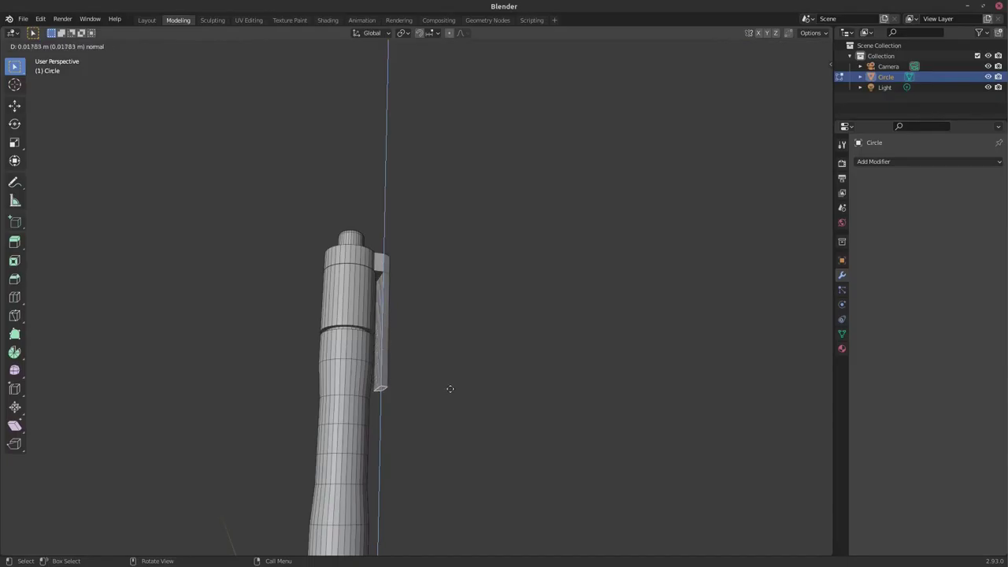
pyautogui.click(450, 389)
pyautogui.moveTo(807, 81); pyautogui.dragTo(813, 87)
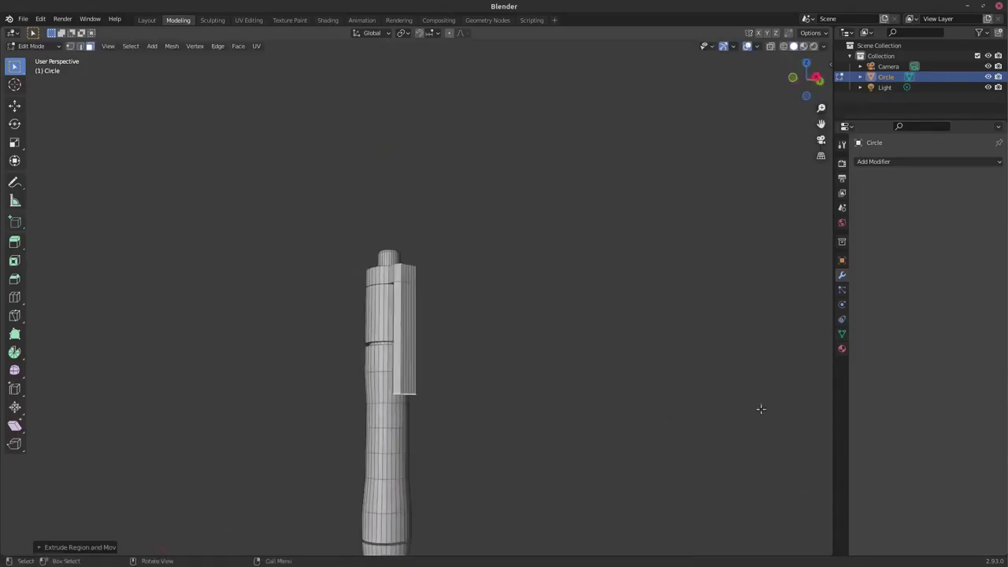
pyautogui.press('s')
pyautogui.press('y')
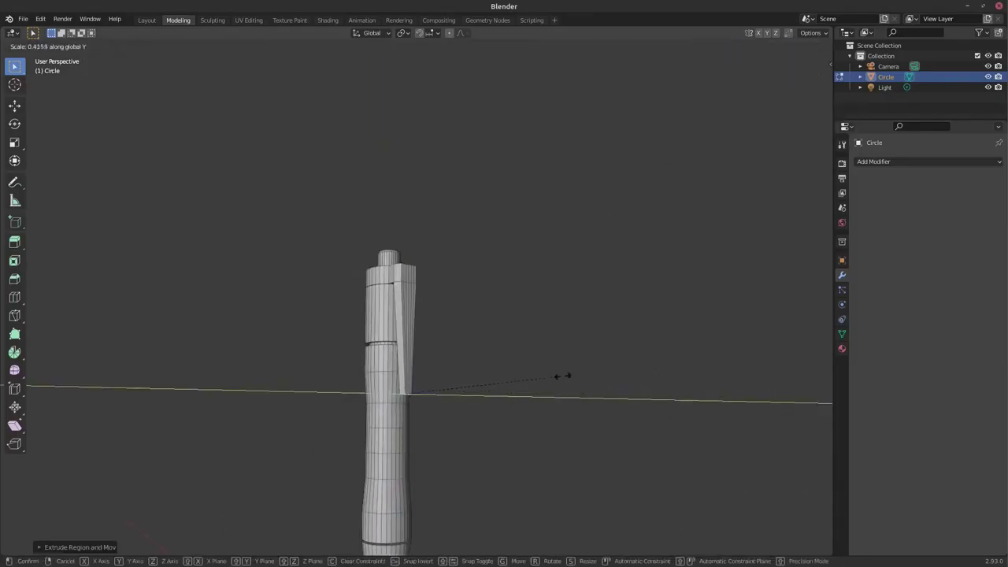
pyautogui.click(562, 375)
pyautogui.scroll(2, 423, 275)
pyautogui.scroll(4, 369, 239)
# Step: Narrow the vertex loop across the clip's top, then check it in front orthographic view
pyautogui.press('1')
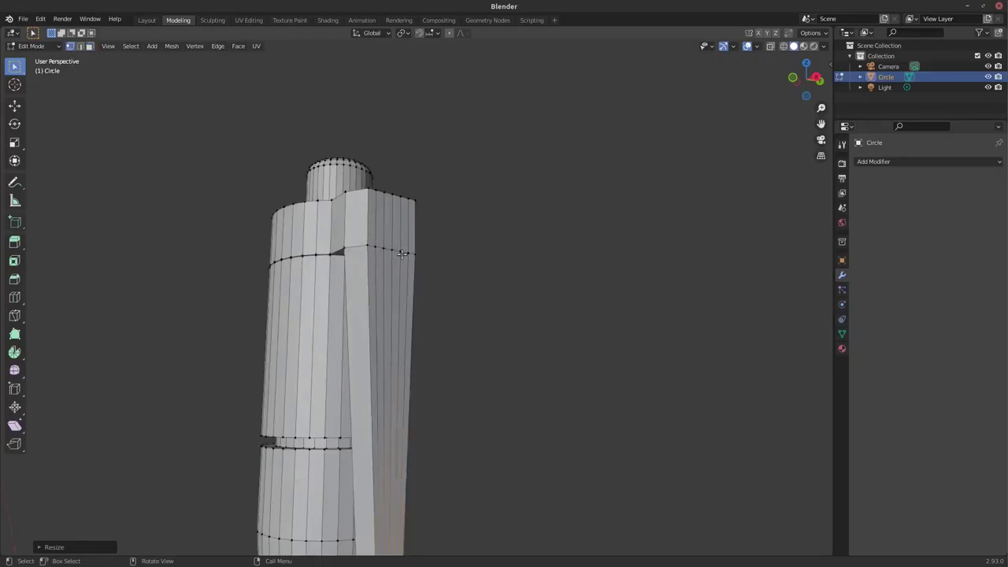
pyautogui.keyDown('alt'); pyautogui.click(393, 276); pyautogui.keyUp('alt')
pyautogui.press('s')
pyautogui.press('y')
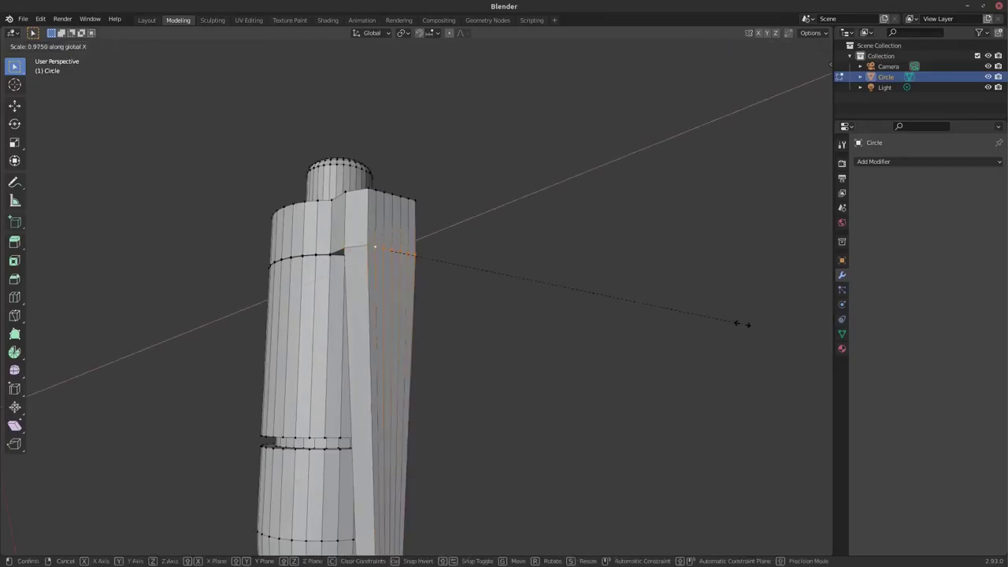
pyautogui.click(704, 315)
pyautogui.moveTo(812, 79); pyautogui.dragTo(804, 61)
pyautogui.moveTo(804, 62); pyautogui.dragTo(402, 268, button='middle')
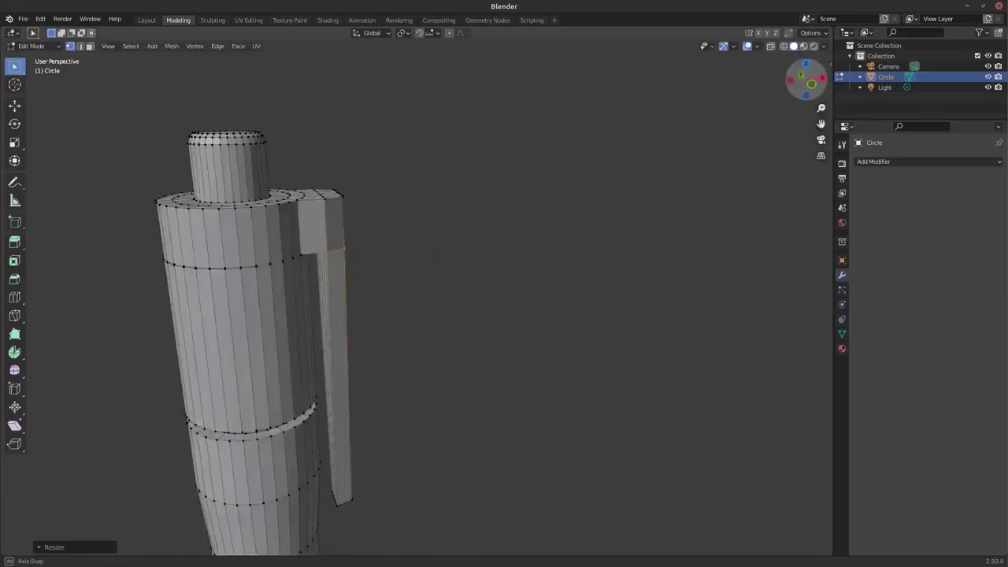
pyautogui.scroll(4, 372, 245)
pyautogui.moveTo(728, 173)
pyautogui.mouseDown(button='middle')
pyautogui.moveTo(733, 197)
pyautogui.moveTo(709, 204)
pyautogui.mouseUp(button='middle')
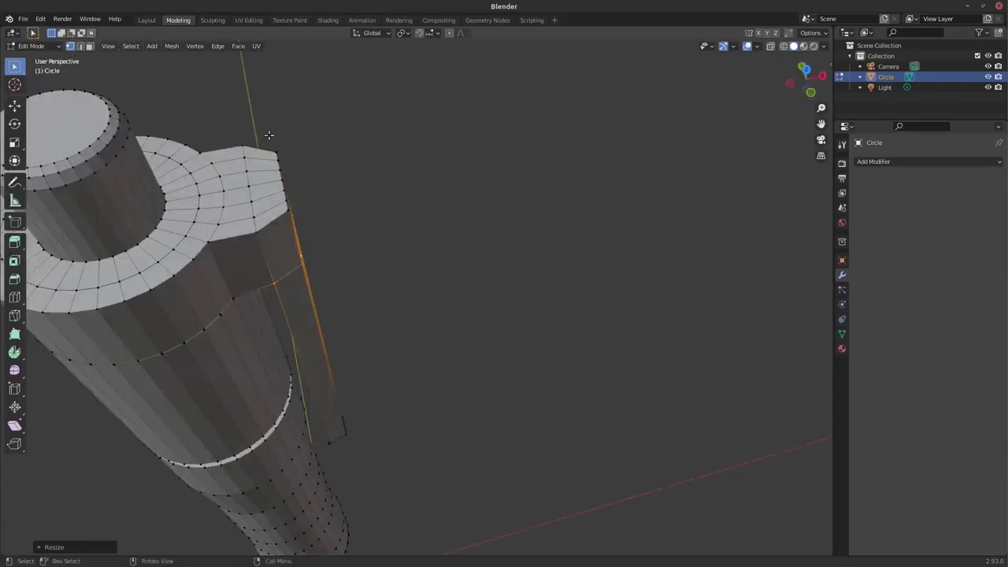
pyautogui.moveTo(805, 79); pyautogui.dragTo(297, 113)
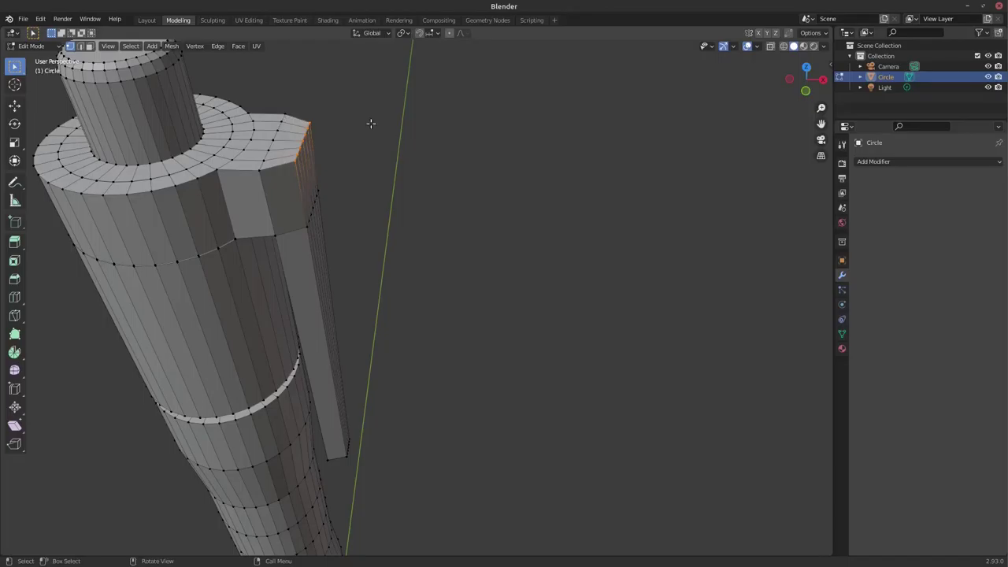
pyautogui.press('KP_1')
pyautogui.press('g')
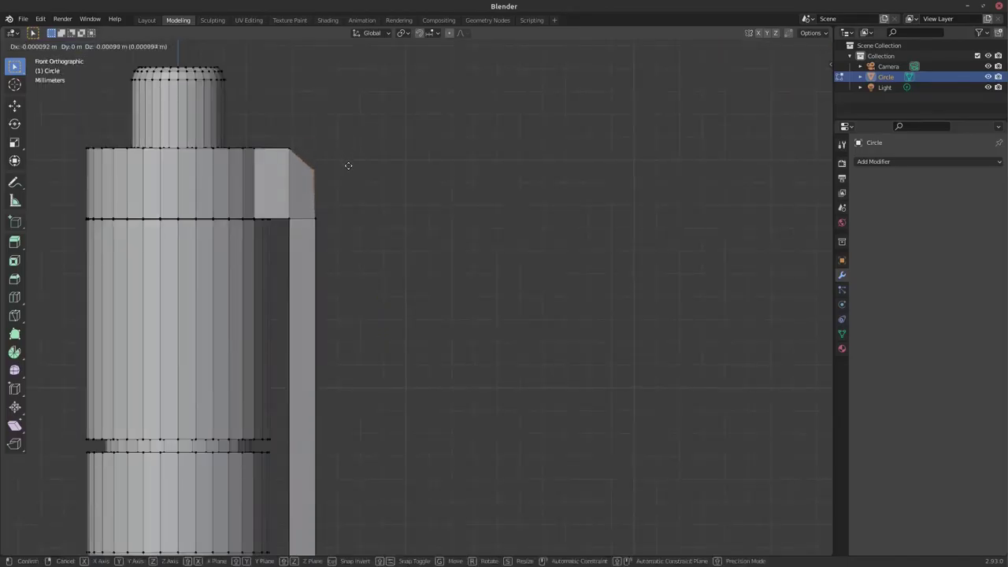
pyautogui.rightClick(348, 166)
# Step: Add a level-2 Subdivision Surface modifier to the pen and review the smoothed clip
pyautogui.press('Tab')
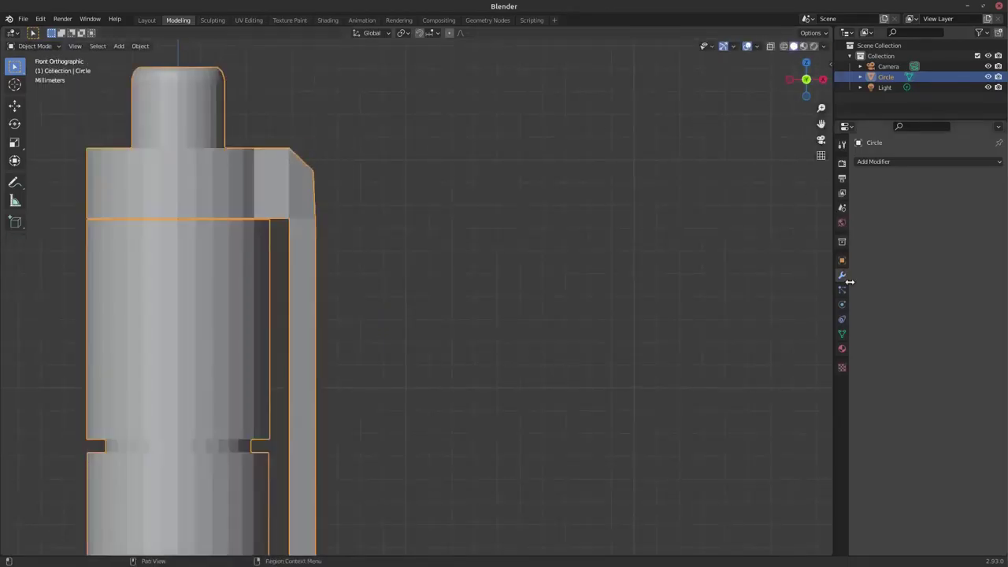
pyautogui.click(973, 161)
pyautogui.click(798, 352)
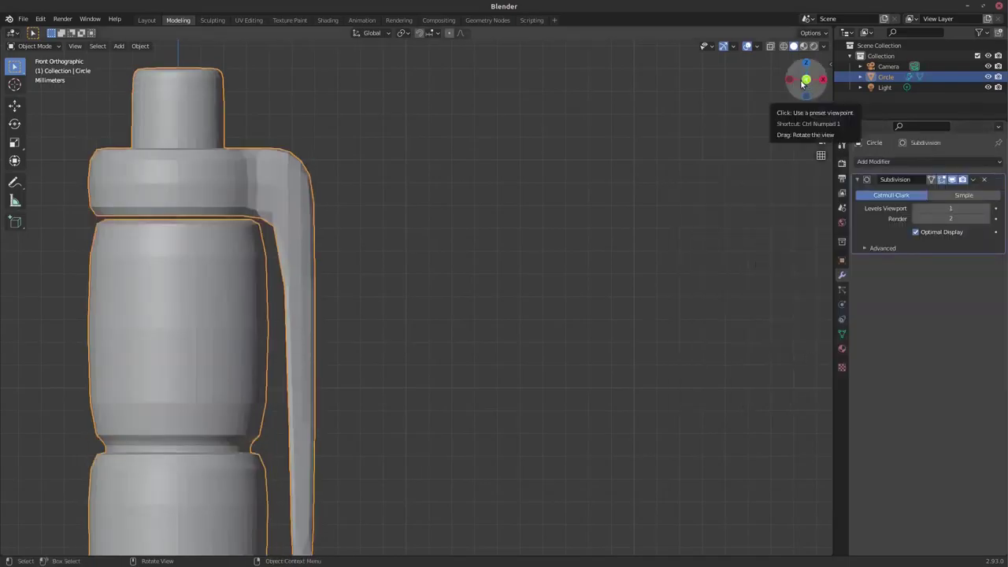
pyautogui.hotkey('ctrl', '2')
pyautogui.scroll(-2, 281, 220)
pyautogui.press('Tab')
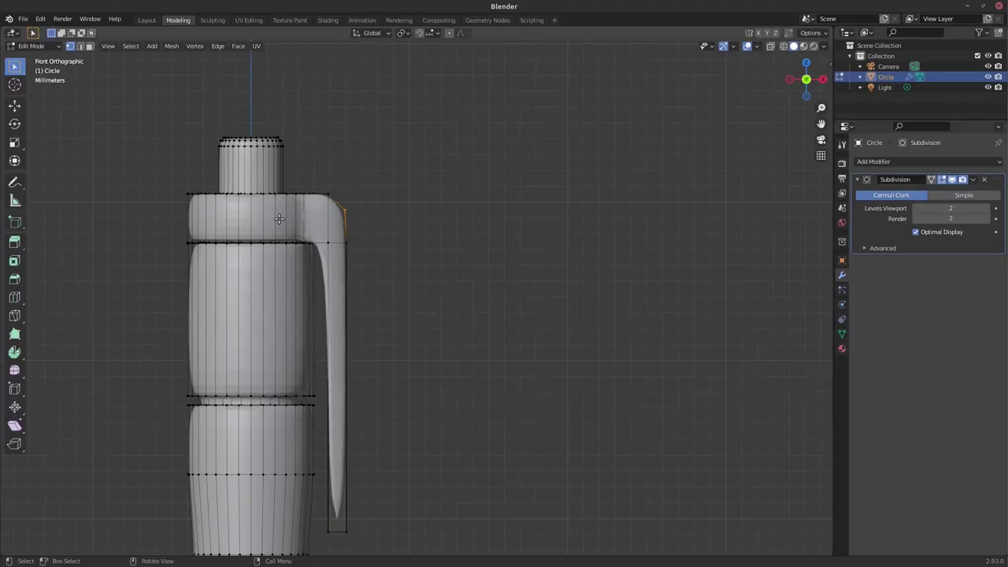
pyautogui.press('Tab')
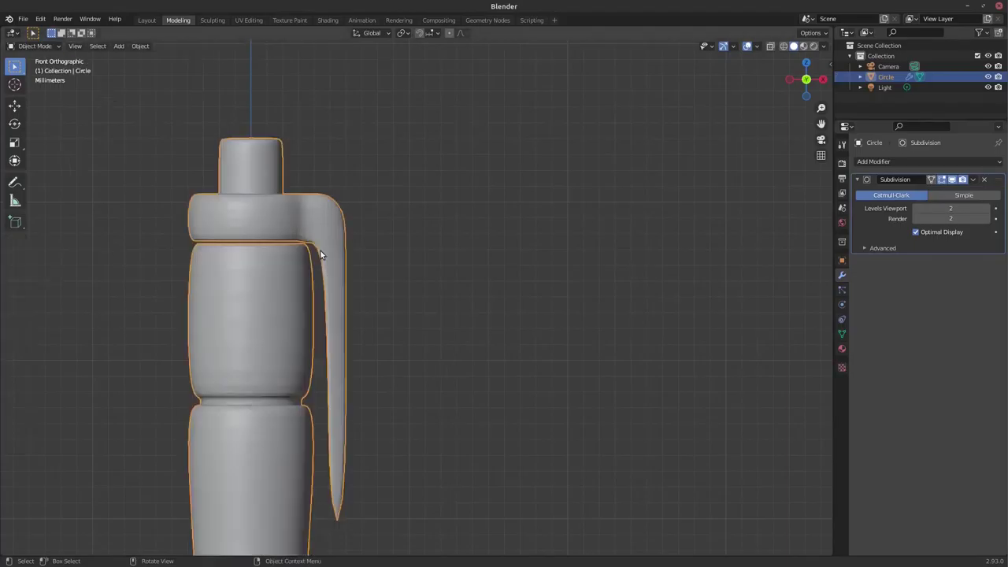
# Step: Cut edge loops across the upper band, the body section's top and bottom, and the narrow band
pyautogui.press('Tab')
pyautogui.scroll(1, 261, 234)
pyautogui.hotkey('ctrl', 'r')
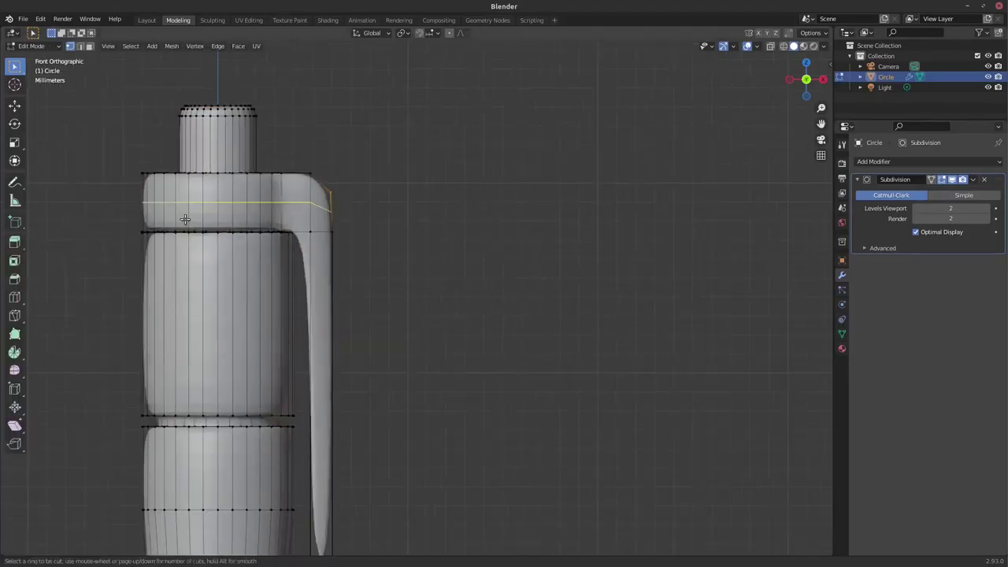
pyautogui.click(189, 224)
pyautogui.click(191, 246)
pyautogui.hotkey('ctrl', 'r')
pyautogui.click(299, 190)
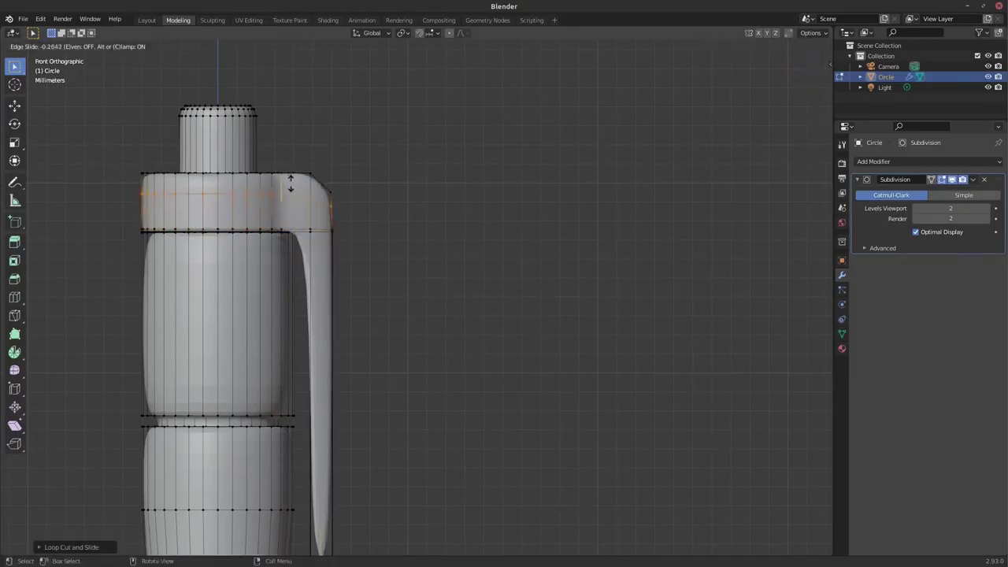
pyautogui.click(285, 163)
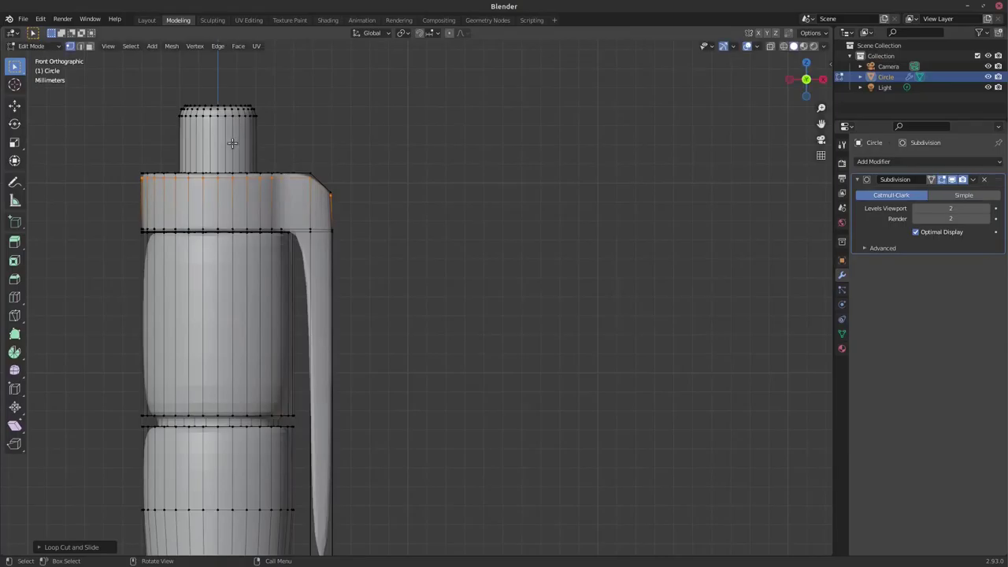
pyautogui.click(244, 332)
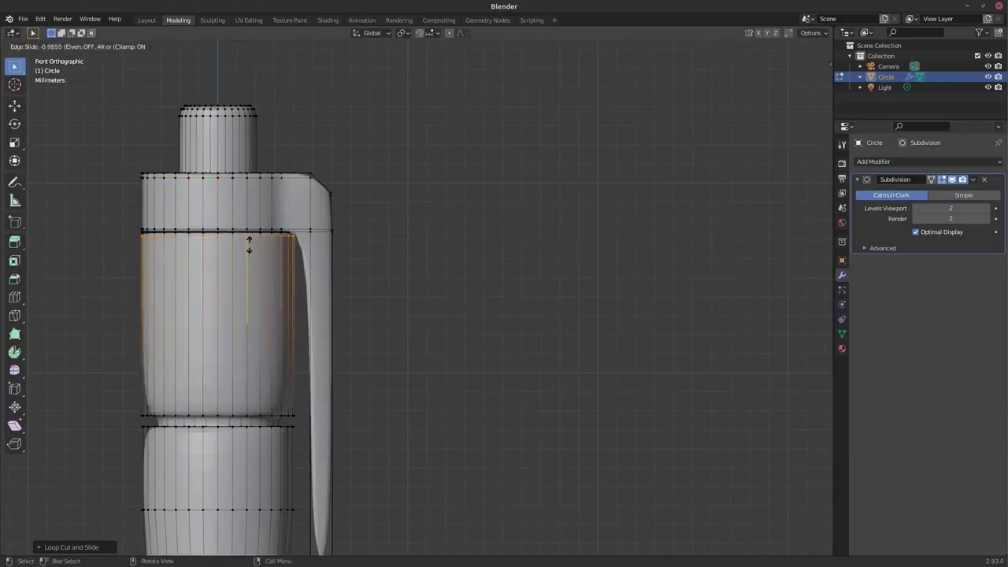
pyautogui.click(247, 268)
pyautogui.hotkey('ctrl', 'r')
pyautogui.click(240, 319)
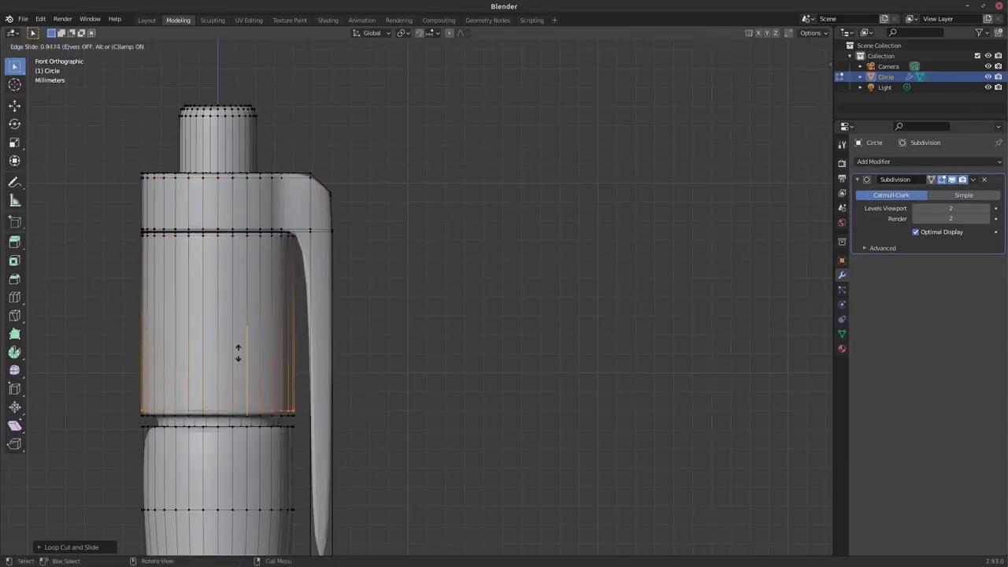
pyautogui.click(210, 423)
pyautogui.hotkey('ctrl', 'r')
pyautogui.click(207, 422)
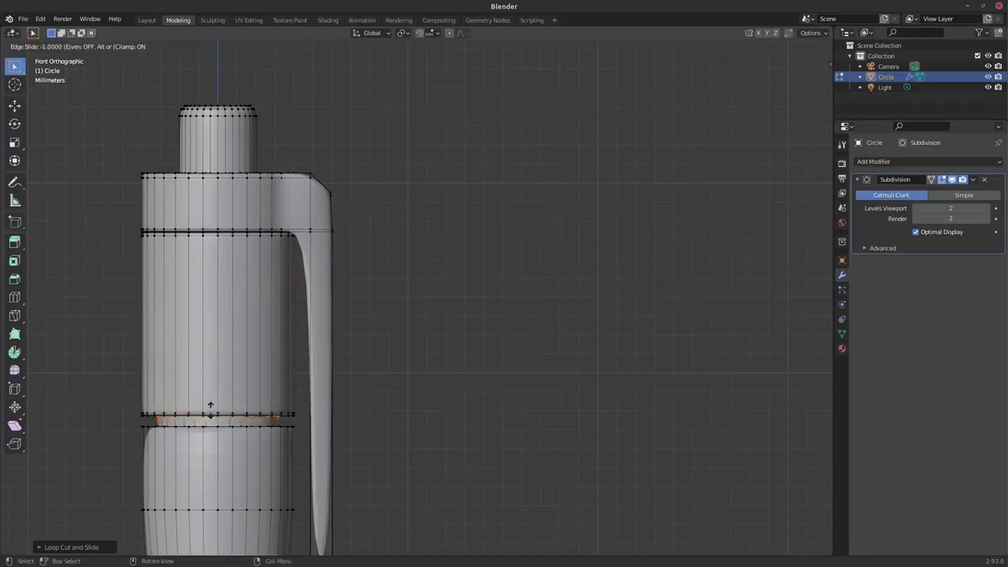
pyautogui.click(201, 434)
# Step: Add edge loops along the clip, near its end, and at the top of the lower body
pyautogui.hotkey('ctrl', 'r')
pyautogui.click(318, 396)
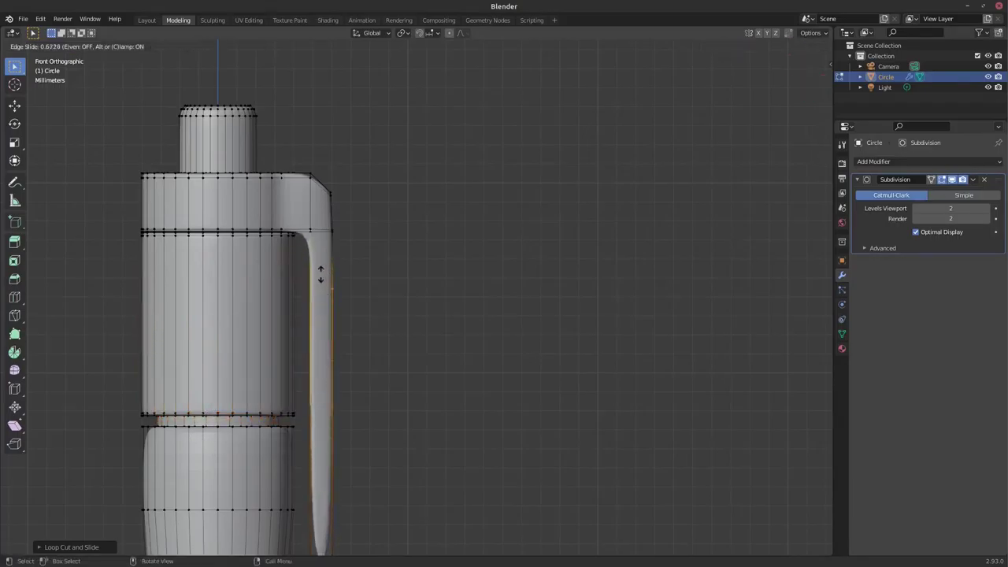
pyautogui.click(318, 257)
pyautogui.hotkey('ctrl', 'r')
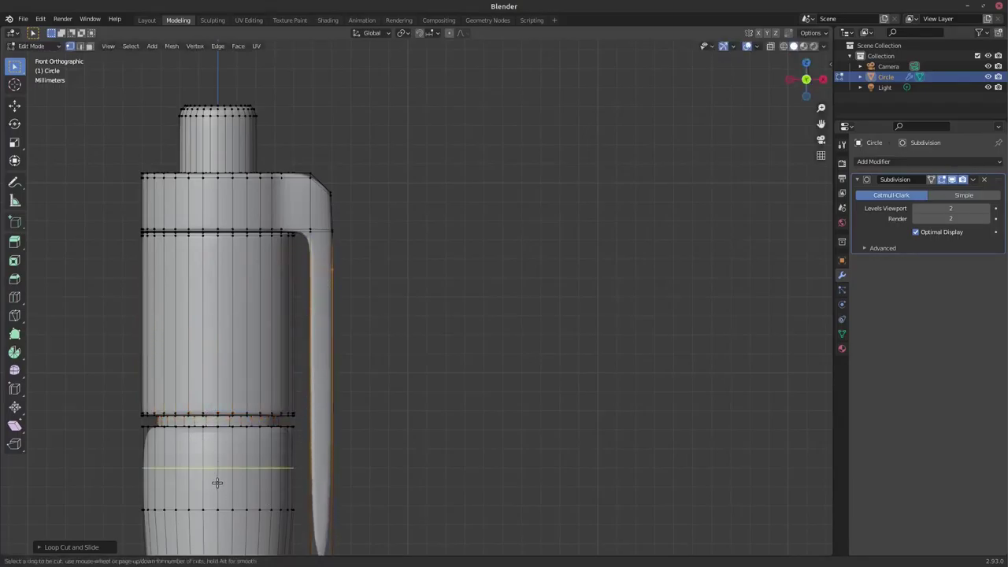
pyautogui.click(219, 476)
pyautogui.click(221, 442)
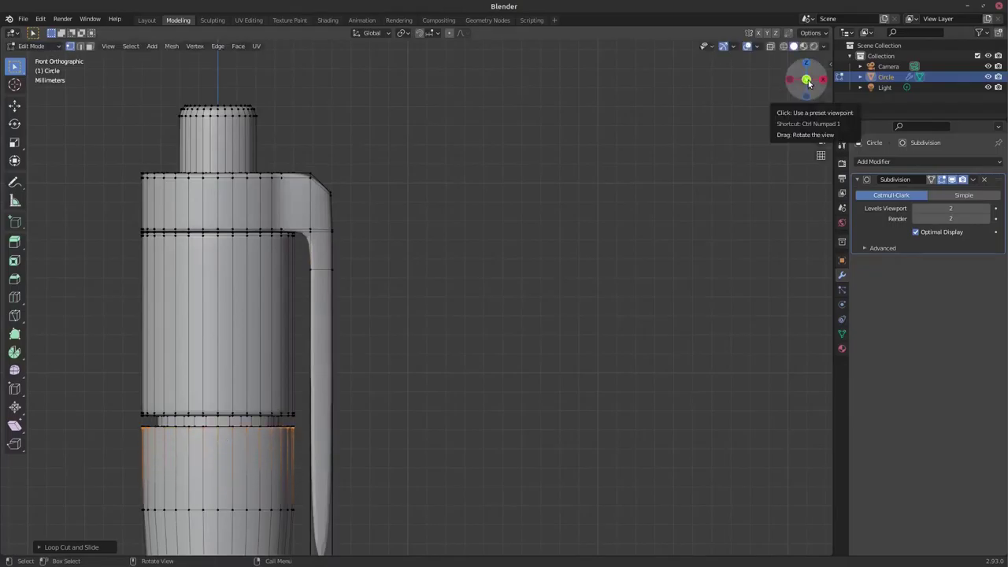
pyautogui.moveTo(821, 123)
pyautogui.mouseDown()
pyautogui.moveTo(833, 71)
pyautogui.moveTo(878, 99)
pyautogui.mouseUp()
pyautogui.hotkey('ctrl', 'r')
pyautogui.click(400, 266)
pyautogui.click(402, 409)
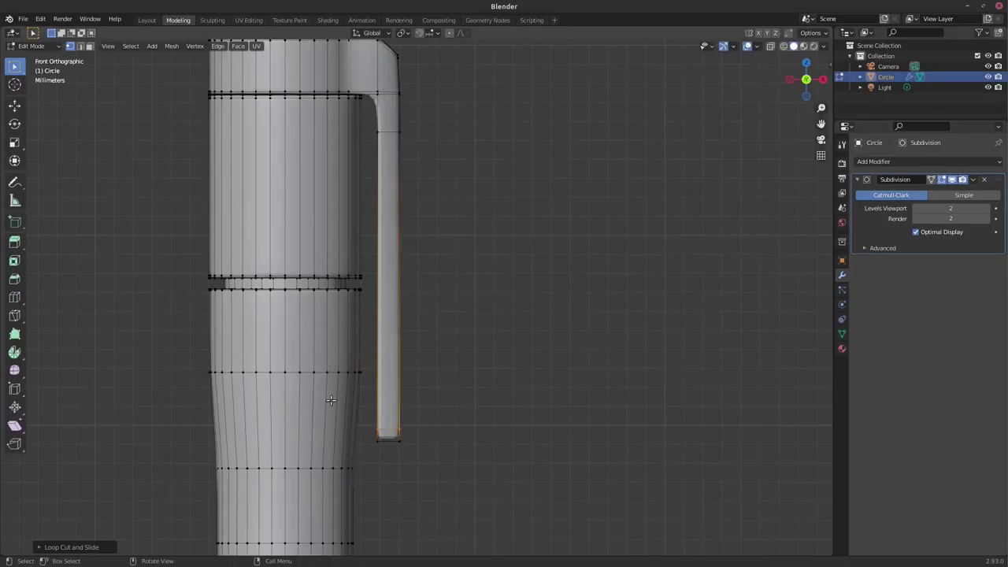
# Step: In X-ray, lengthen the cone by moving the lower-body edge ring down along Z
pyautogui.scroll(-3, 330, 400)
pyautogui.scroll(-5, 330, 400)
pyautogui.moveTo(821, 123); pyautogui.dragTo(859, 94)
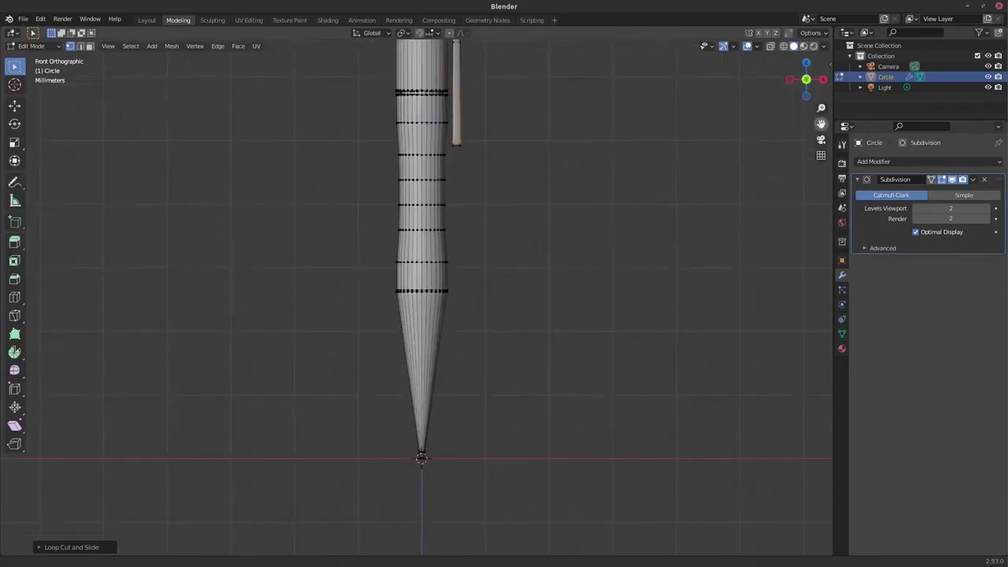
pyautogui.scroll(1, 491, 471)
pyautogui.scroll(1, 491, 471)
pyautogui.click(783, 45)
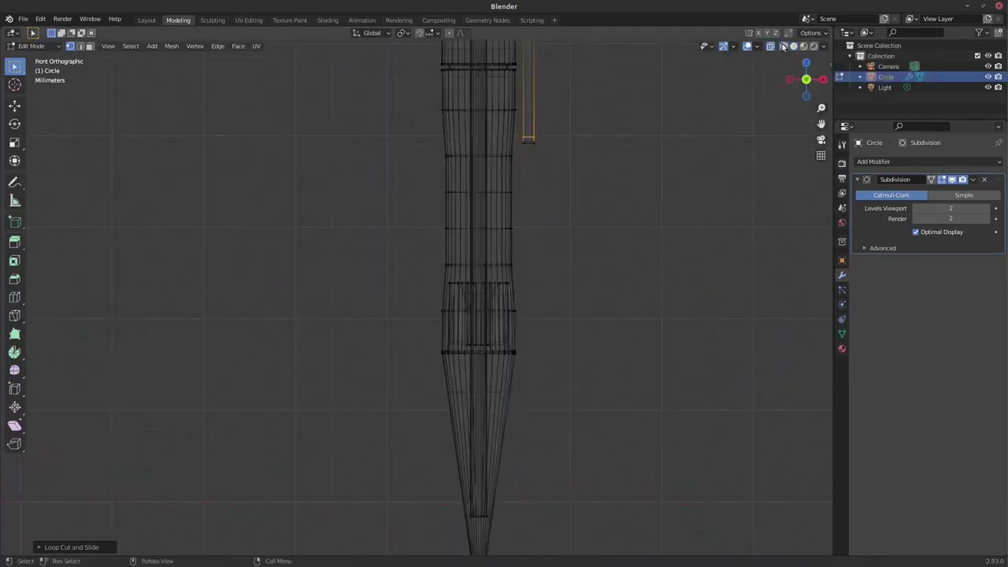
pyautogui.click(793, 46)
pyautogui.click(771, 45)
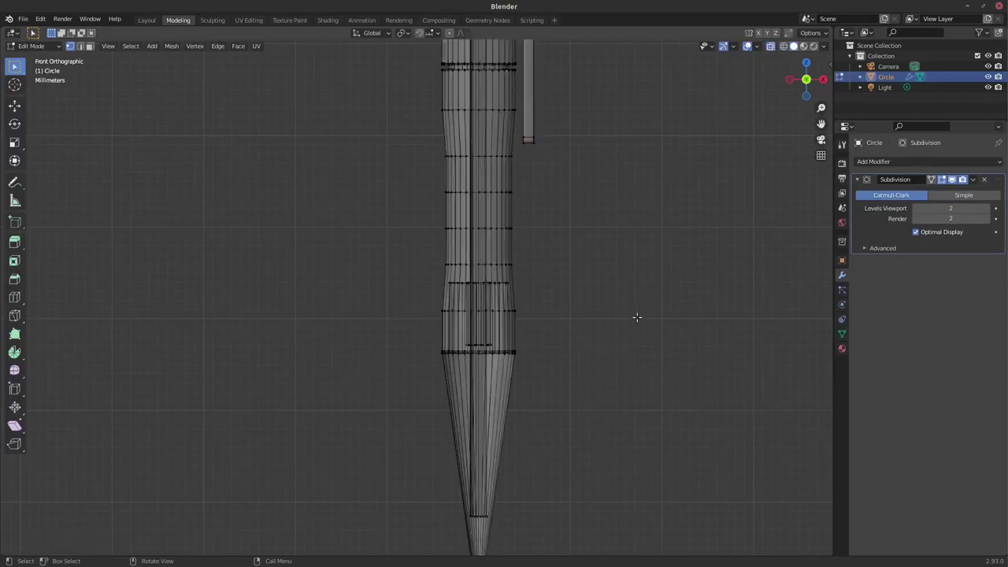
pyautogui.moveTo(423, 334); pyautogui.dragTo(536, 392)
pyautogui.scroll(-2, 533, 392)
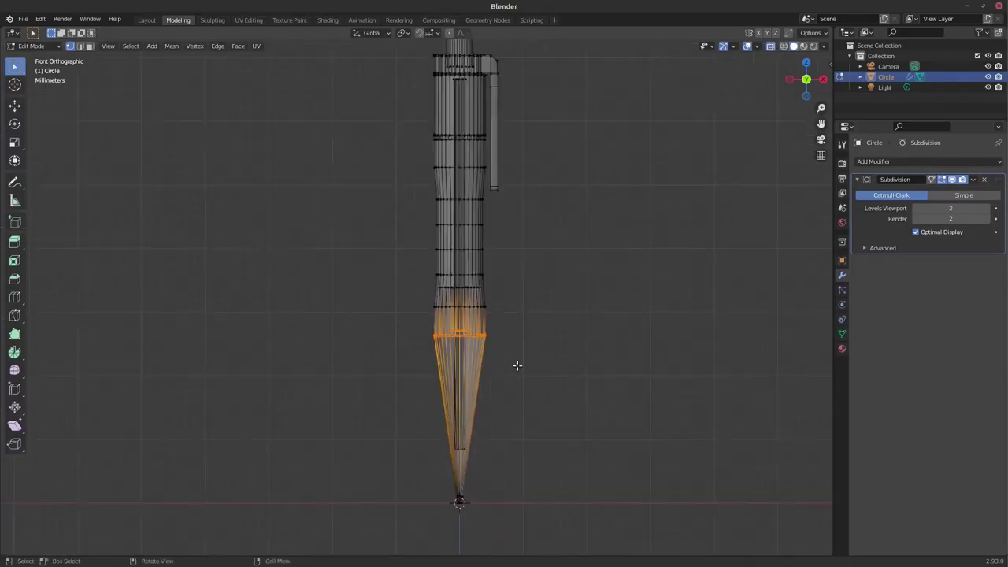
pyautogui.press('g')
pyautogui.press('z')
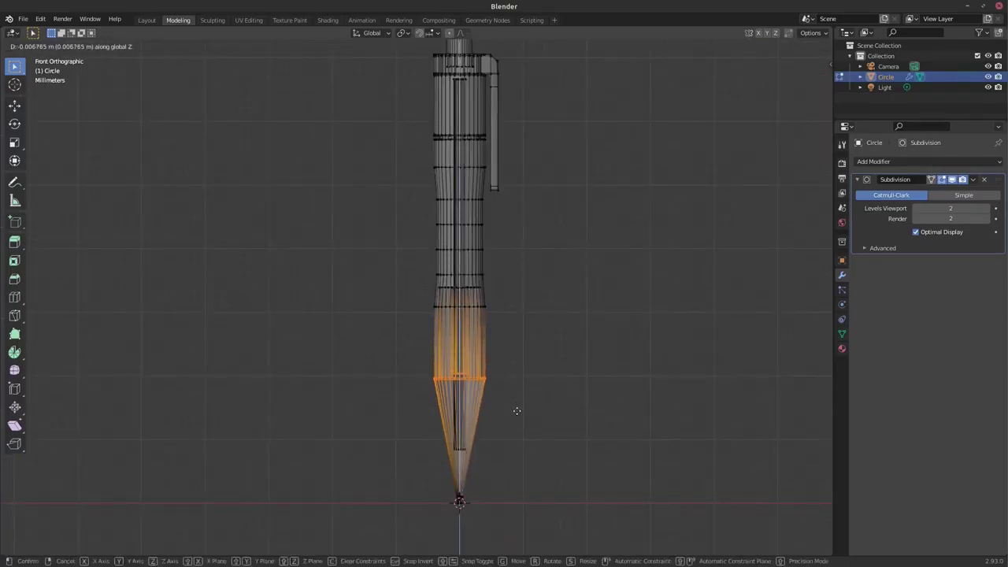
pyautogui.click(506, 451)
# Step: Move the edge ring near the cone's point along Z
pyautogui.scroll(3, 628, 446)
pyautogui.scroll(2, 560, 448)
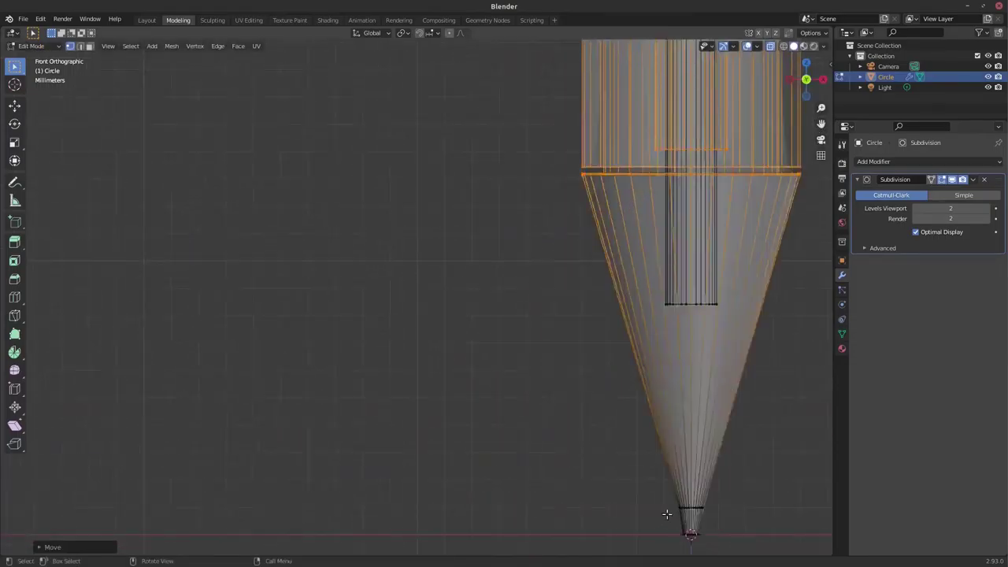
pyautogui.keyDown('alt'); pyautogui.click(695, 504); pyautogui.keyUp('alt')
pyautogui.press('g')
pyautogui.press('z')
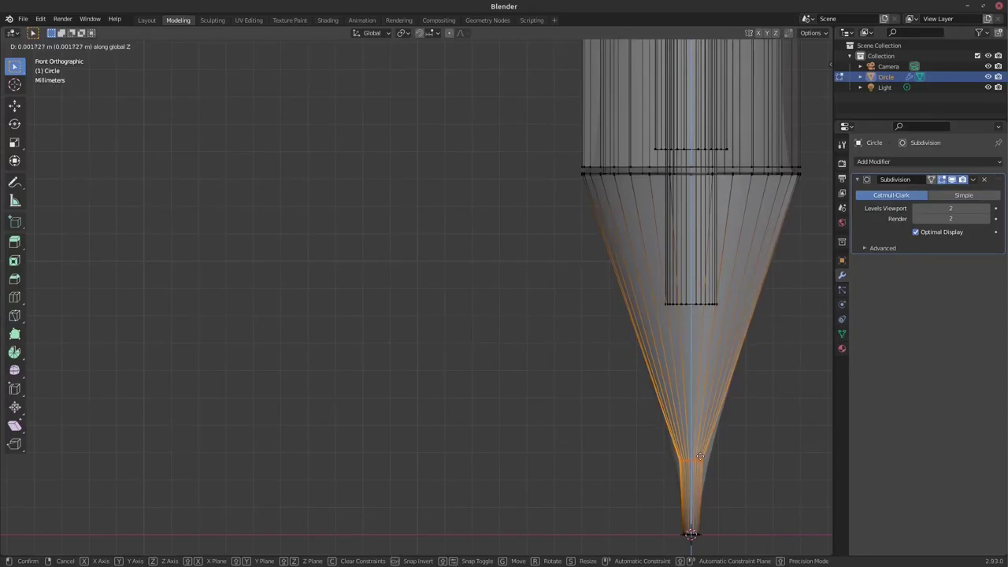
pyautogui.click(700, 455)
# Step: Rip and extrude the cone's tip loop, scaling it into a fine tapered nib, then save
pyautogui.press('v')
pyautogui.click(694, 489)
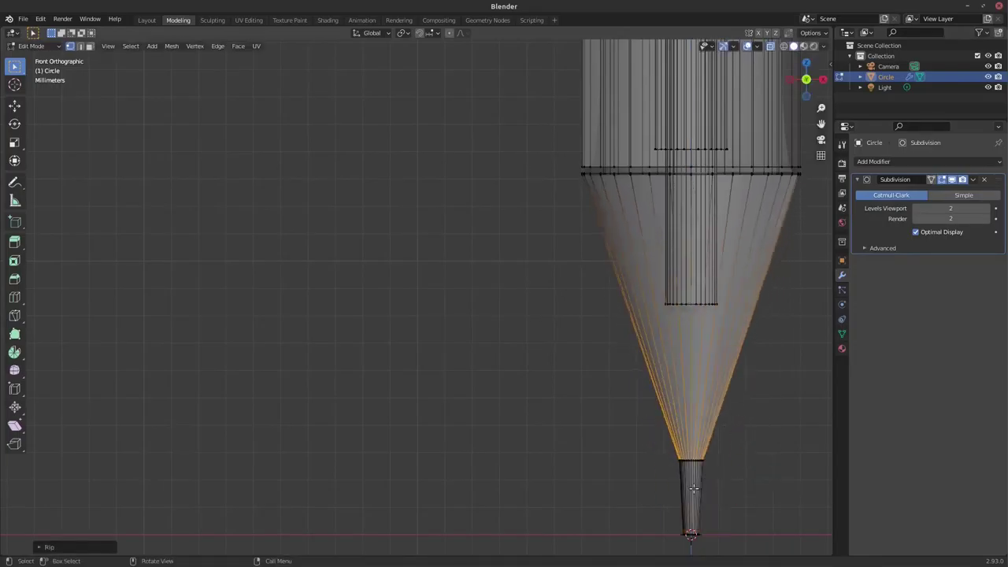
pyautogui.press('e')
pyautogui.rightClick(760, 497)
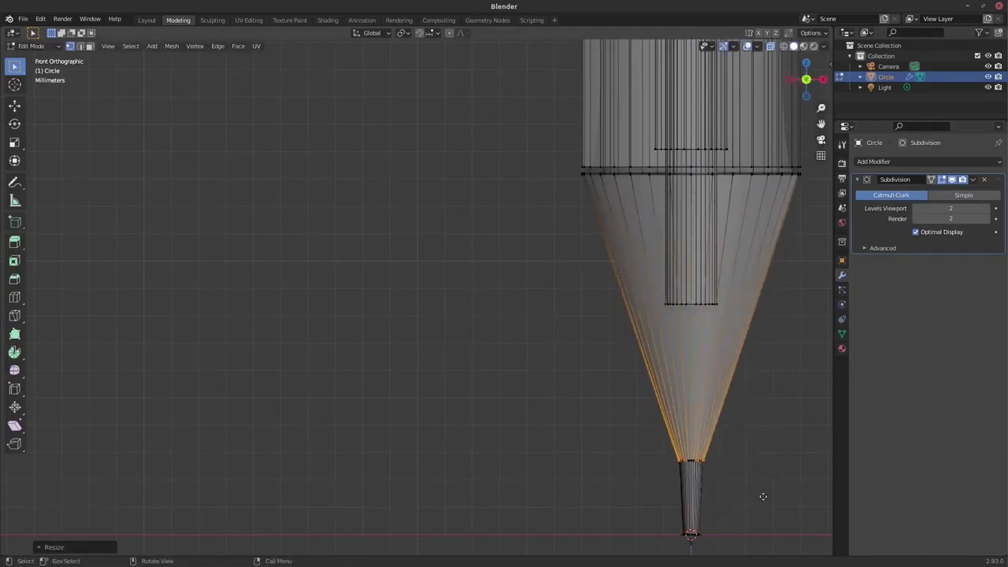
pyautogui.press('s')
pyautogui.click(742, 524)
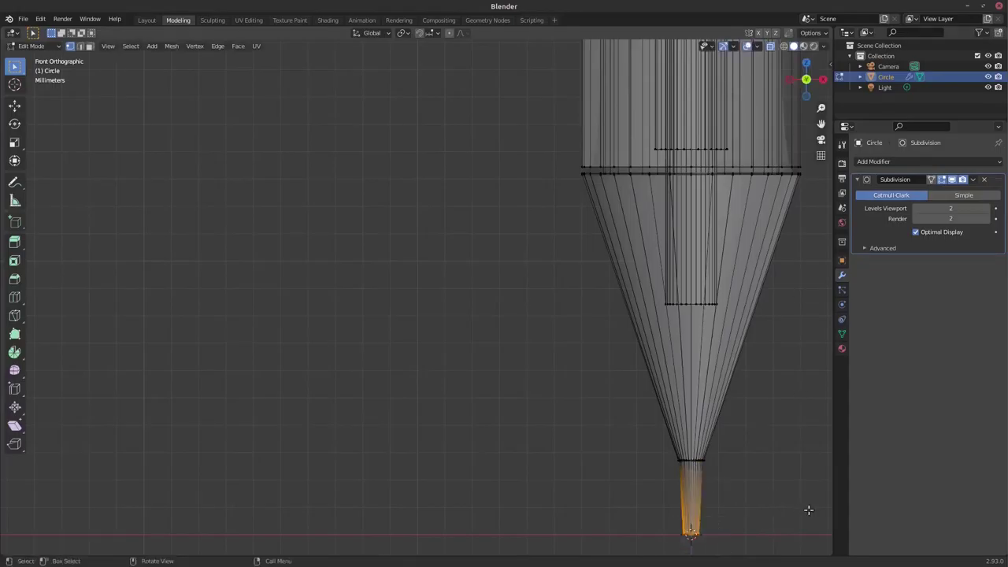
pyautogui.press('s')
pyautogui.click(691, 536)
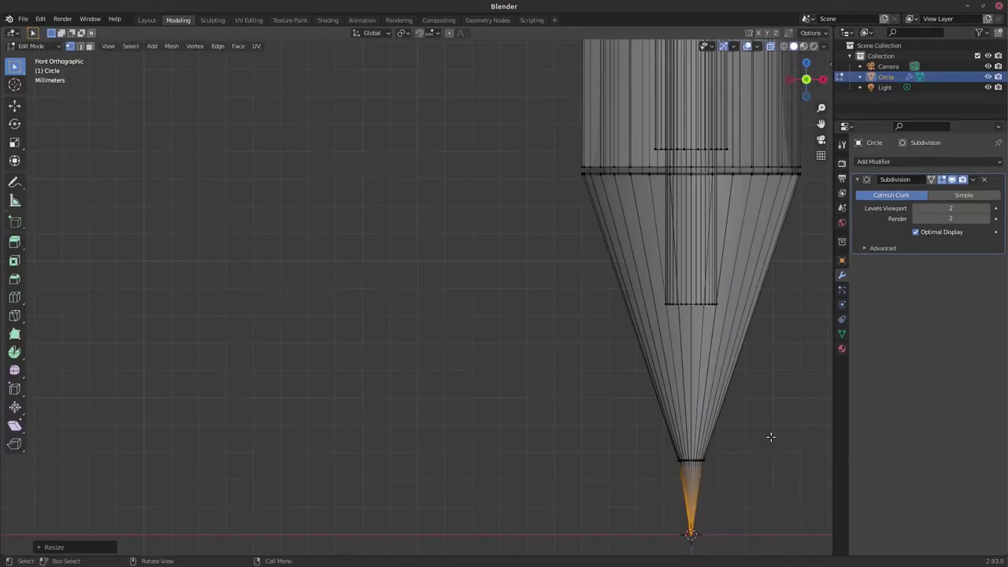
pyautogui.hotkey('ctrl', 's')
pyautogui.write('pen')
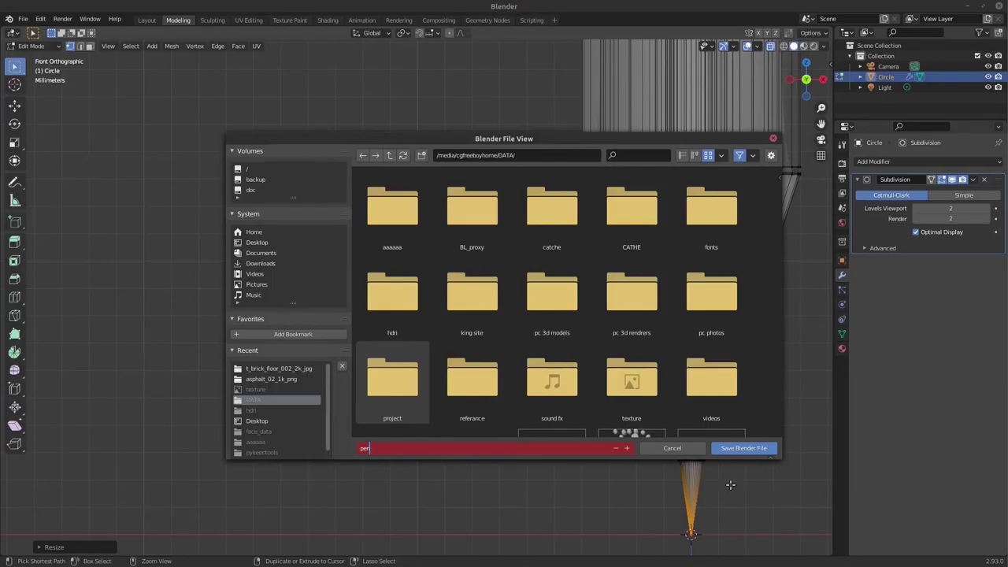
# Step: Save the file as pen.blend and nudge the cone's top ring along Z
pyautogui.click(725, 448)
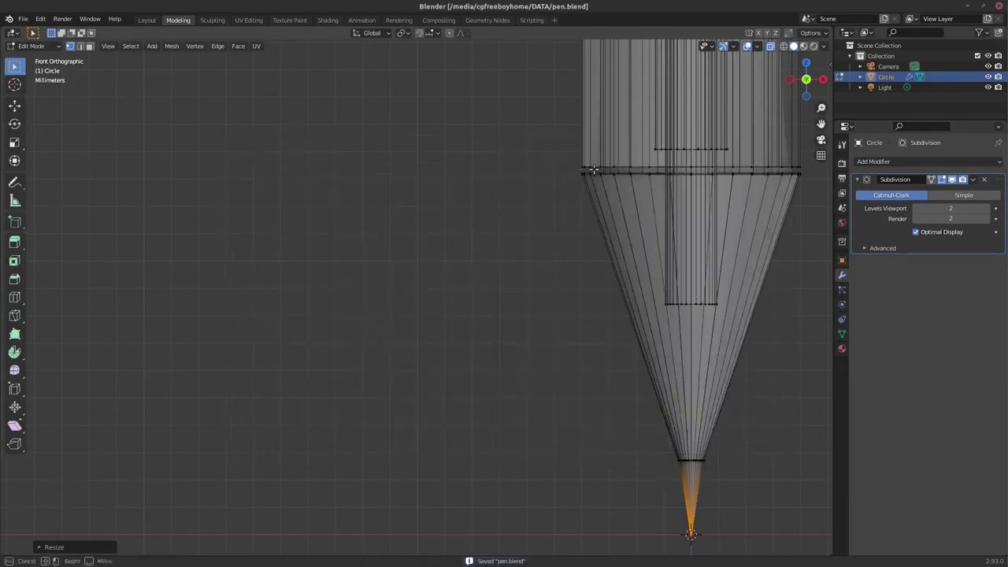
pyautogui.keyDown('alt'); pyautogui.click(794, 175); pyautogui.keyUp('alt')
pyautogui.press('g')
pyautogui.press('z')
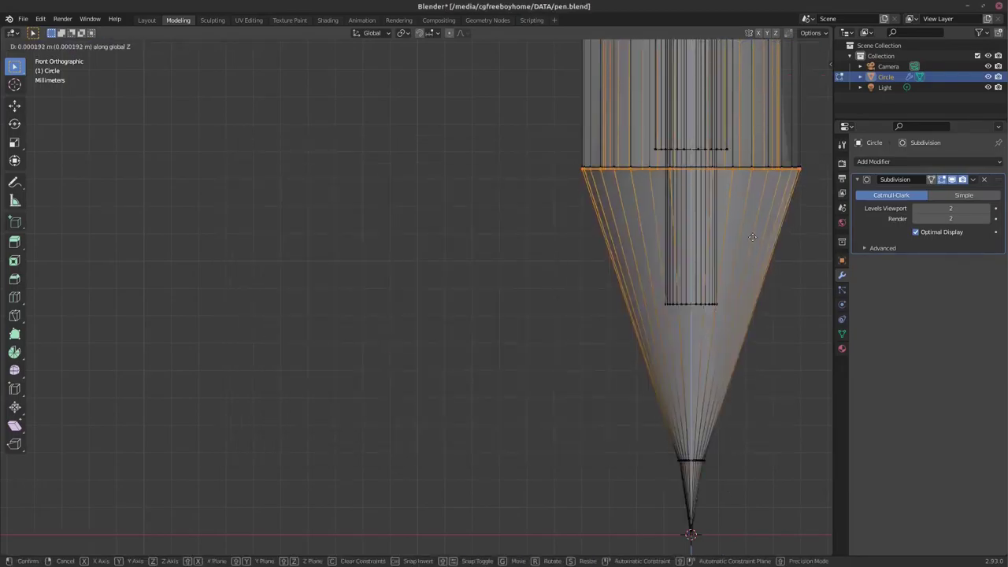
pyautogui.click(727, 236)
# Step: Turn off X-ray and return to Object Mode to view the whole pen
pyautogui.scroll(-3, 727, 236)
pyautogui.keyDown('shift'); pyautogui.scroll(5, 788, 95); pyautogui.keyUp('shift')
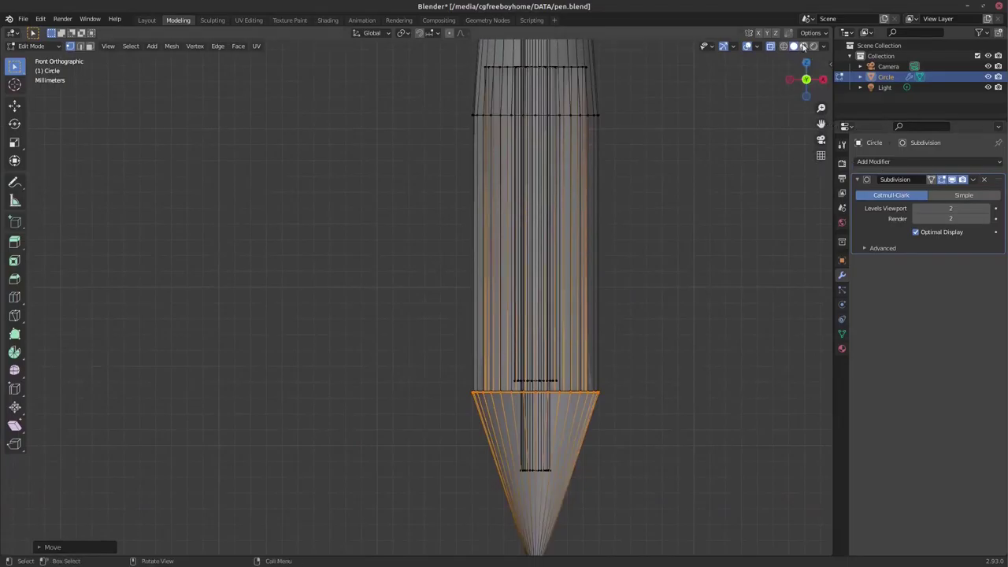
pyautogui.click(771, 46)
pyautogui.press('Tab')
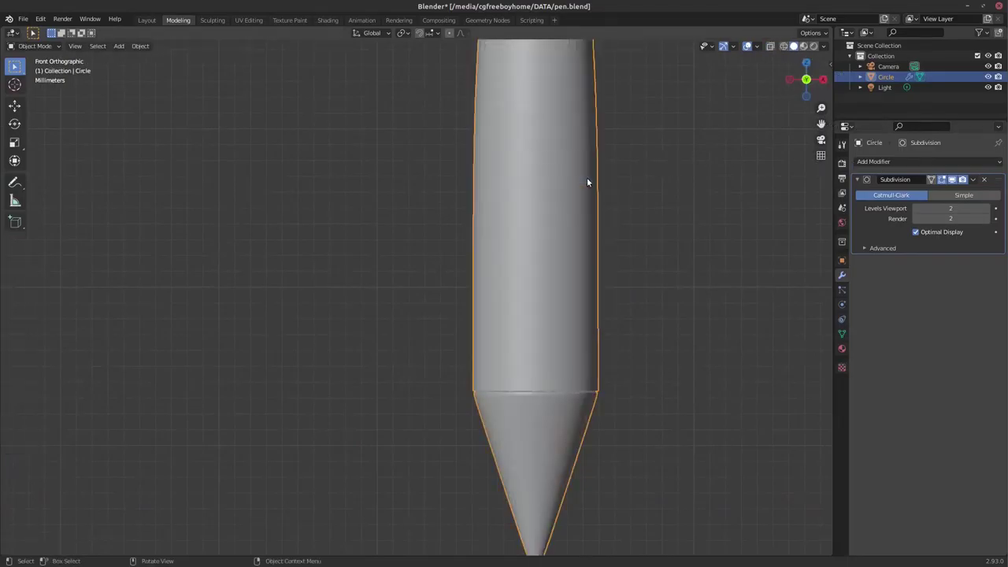
pyautogui.scroll(-4, 587, 178)
pyautogui.moveTo(821, 125); pyautogui.dragTo(853, 176)
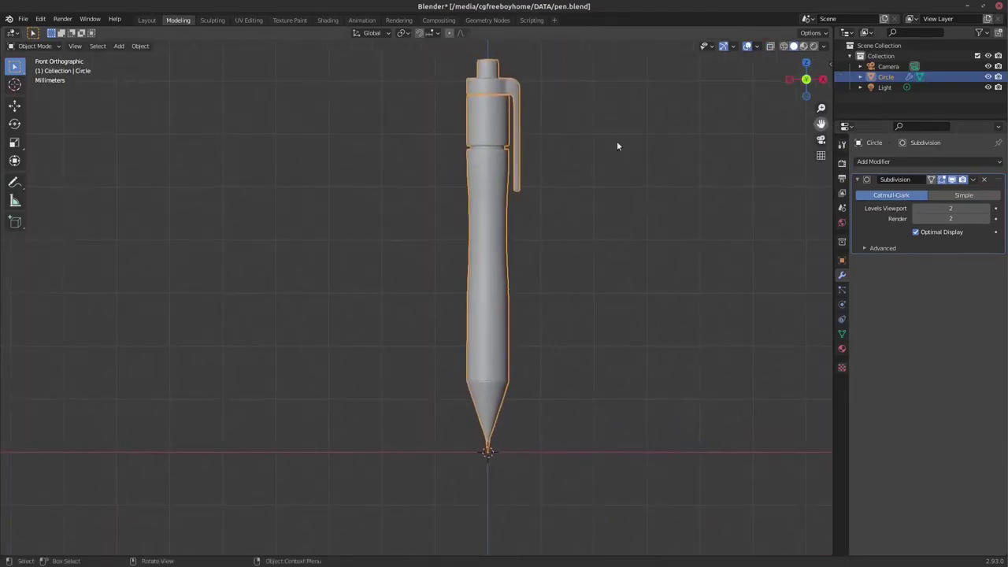
# Step: In X-ray, slide the upper-body edge rings and then a narrower upper band along Z
pyautogui.press('Tab')
pyautogui.click(770, 46)
pyautogui.moveTo(454, 129); pyautogui.dragTo(511, 228)
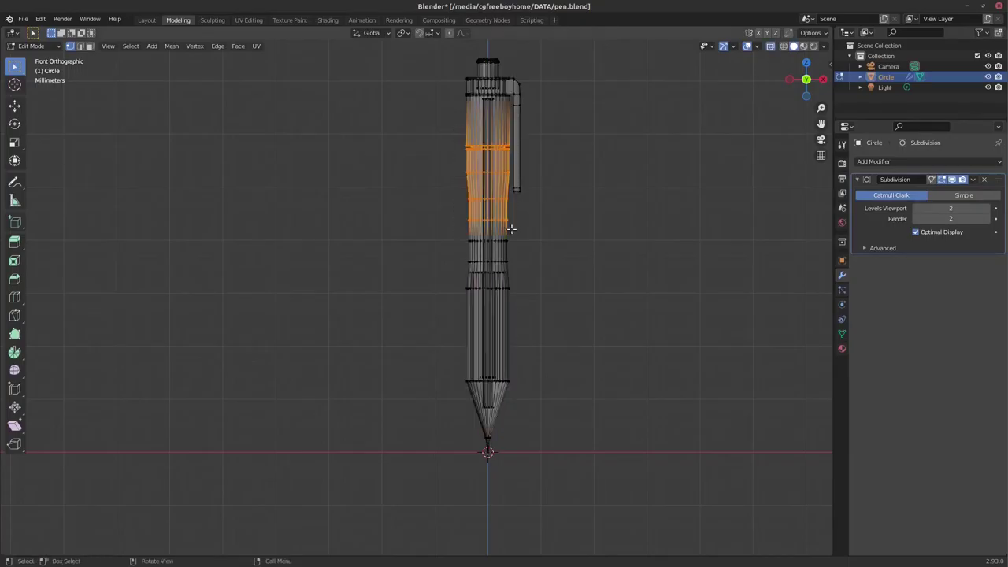
pyautogui.press('g')
pyautogui.press('z')
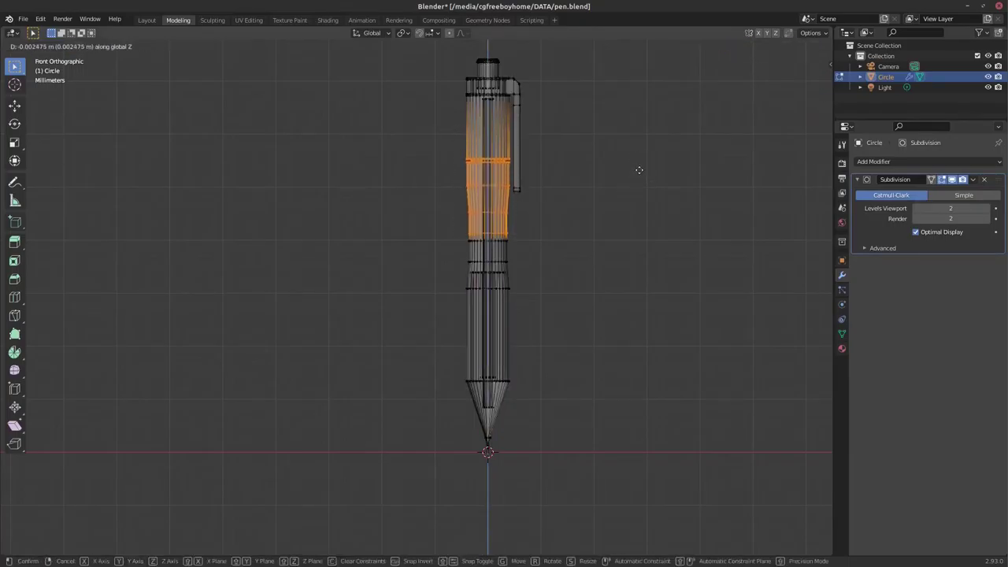
pyautogui.press('Return')
pyautogui.moveTo(460, 147); pyautogui.dragTo(512, 197)
pyautogui.press('g')
pyautogui.press('z')
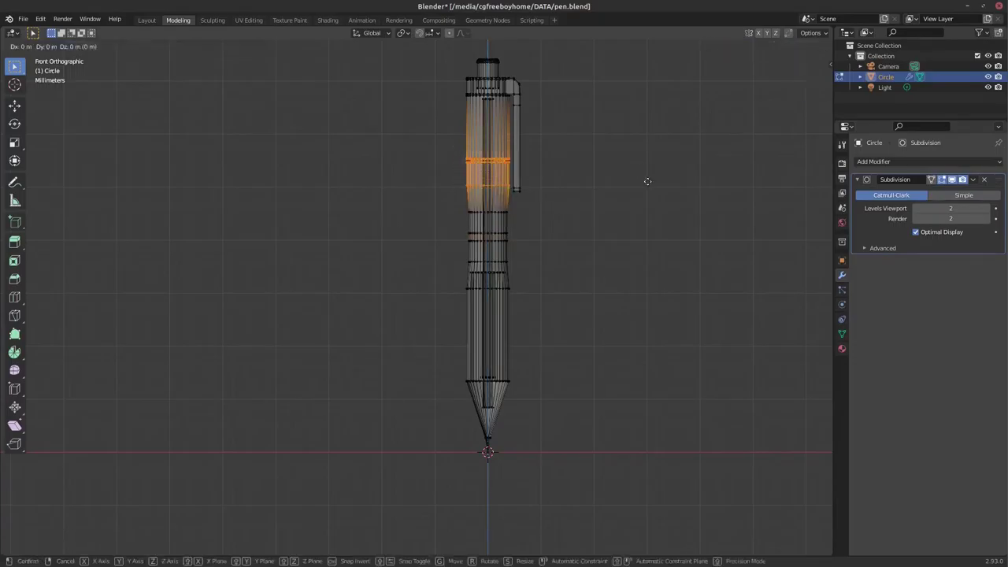
pyautogui.press('Return')
# Step: Move the mid-body rings down along Z and pinch an upper-body band by scaling
pyautogui.moveTo(456, 267); pyautogui.dragTo(533, 310)
pyautogui.press('g')
pyautogui.press('z')
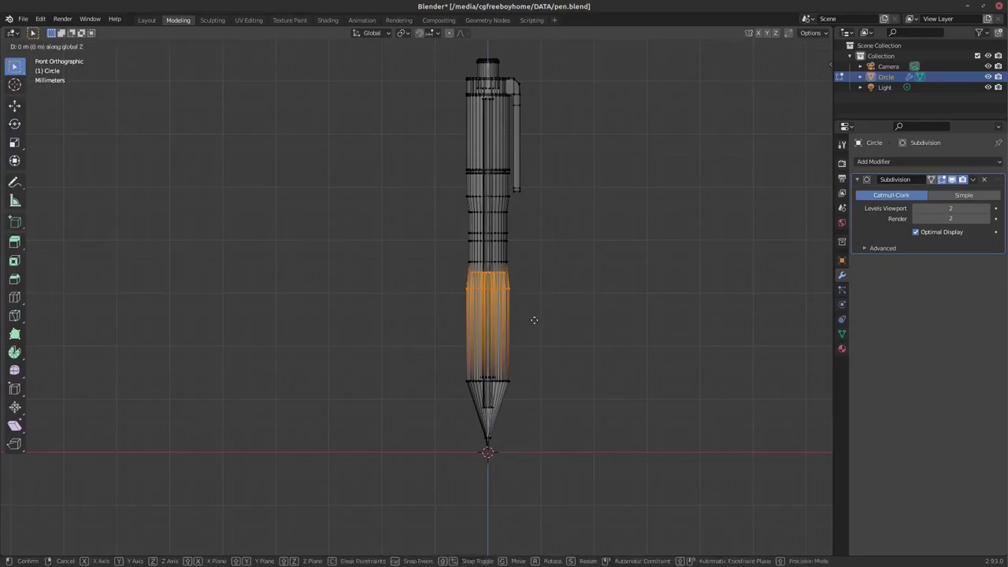
pyautogui.press('Return')
pyautogui.moveTo(461, 203); pyautogui.dragTo(526, 236)
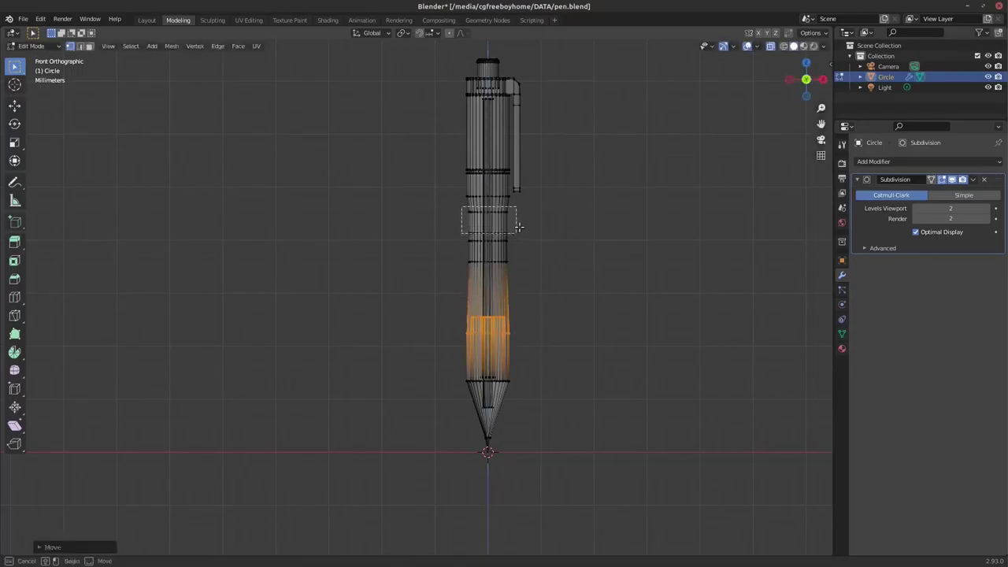
pyautogui.press('s')
pyautogui.press('Return')
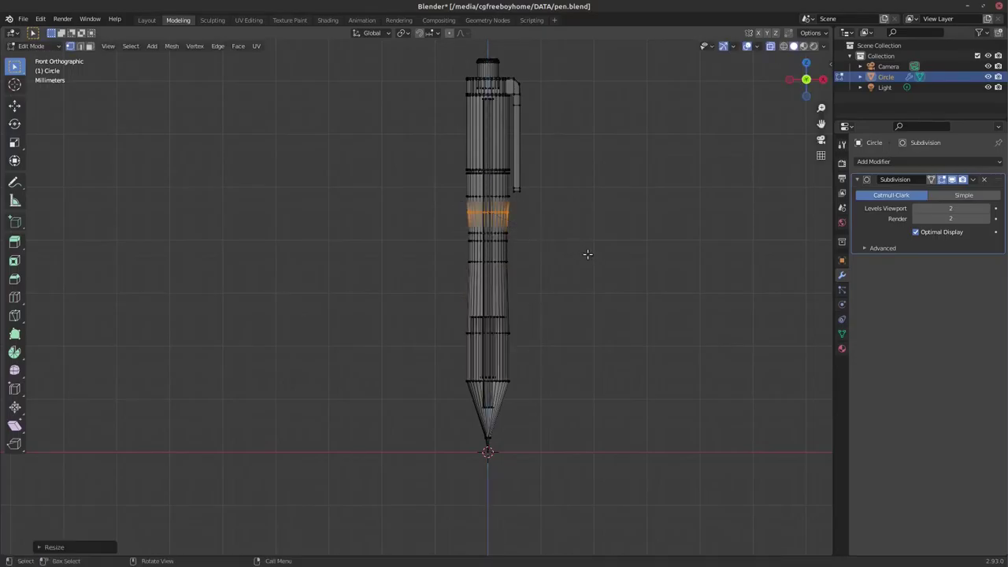
# Step: Turn off X-ray and orbit to review the reshaped pen in perspective
pyautogui.press('Tab')
pyautogui.click(770, 46)
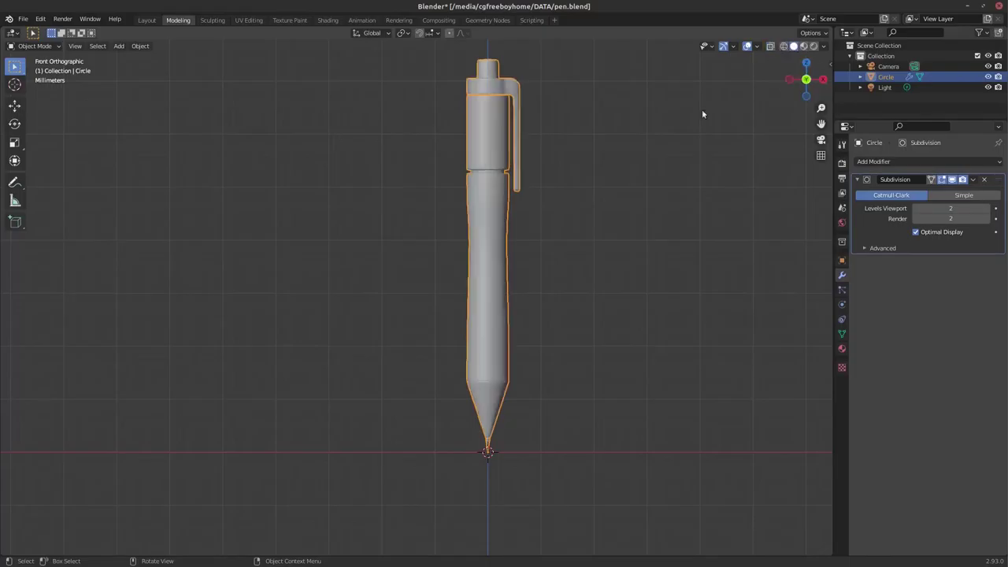
pyautogui.moveTo(806, 79); pyautogui.dragTo(426, 228)
pyautogui.press('Tab')
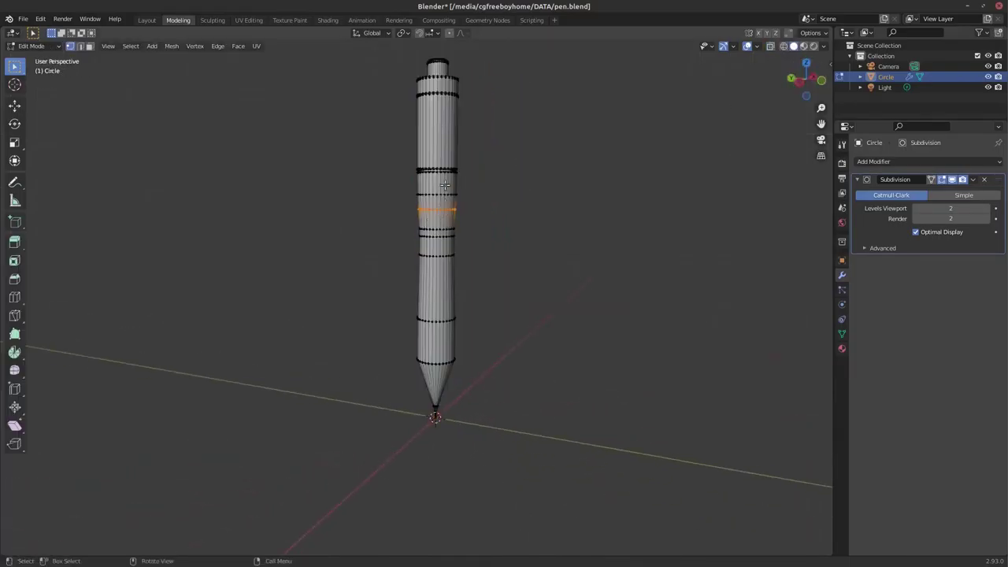
# Step: Give the pen body a new material with a red base colour
pyautogui.hotkey('ctrl', 'l')
pyautogui.click(858, 180)
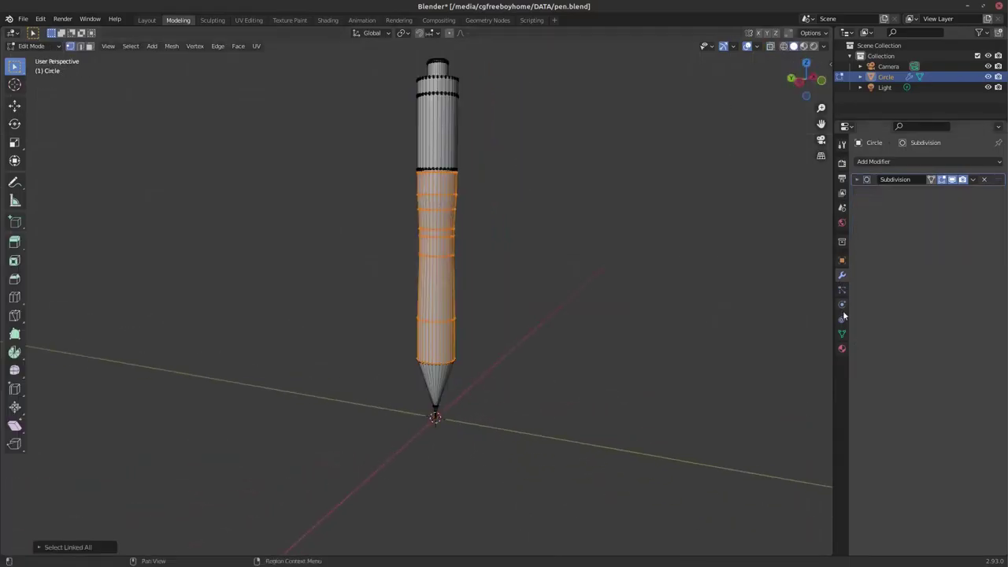
pyautogui.click(842, 348)
pyautogui.click(895, 207)
pyautogui.click(957, 327)
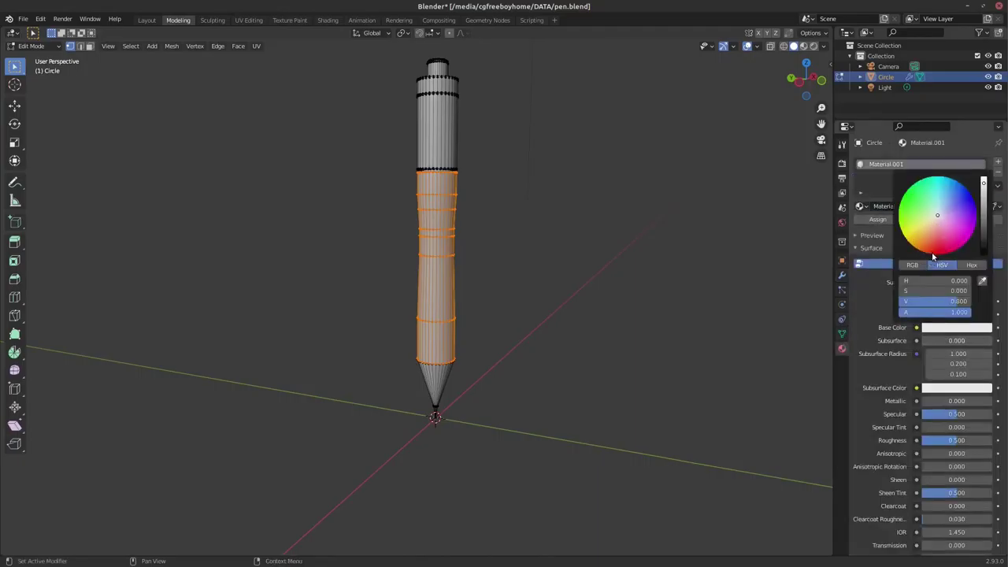
pyautogui.click(932, 252)
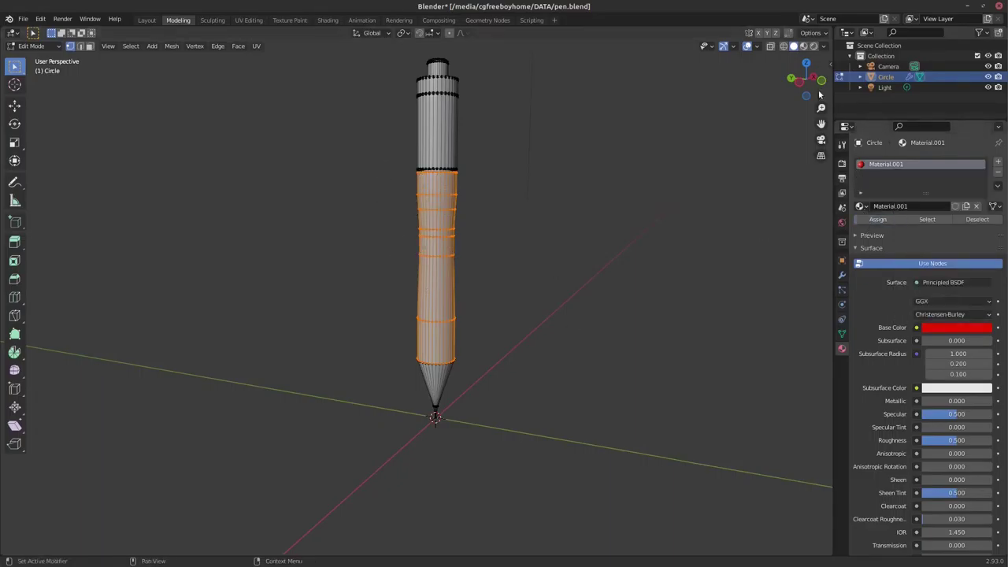
pyautogui.click(805, 46)
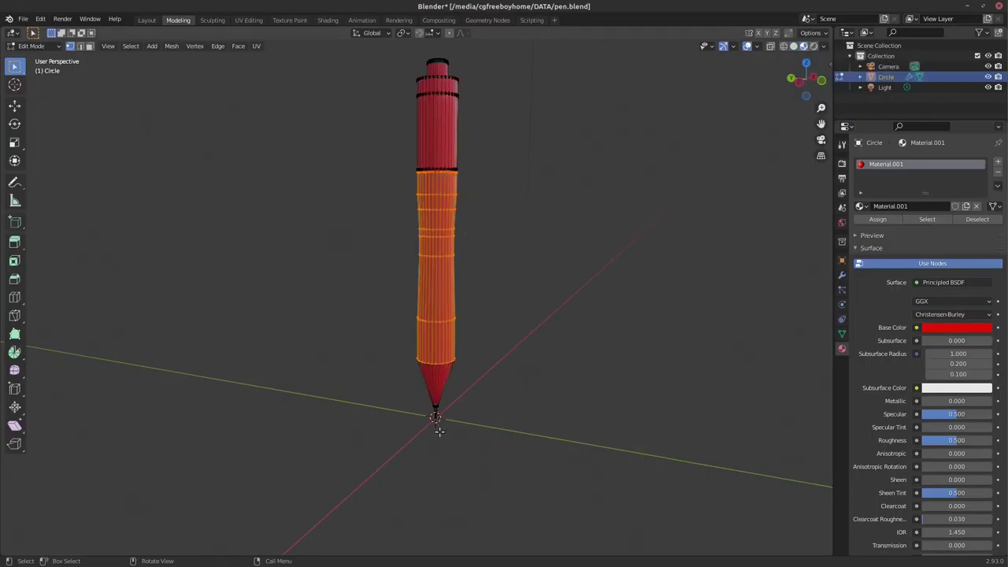
pyautogui.hotkey('alt', 'a')
# Step: Give the cone tip a light-blue Material.002 with higher metallic and lower roughness
pyautogui.keyDown('alt'); pyautogui.click(418, 367); pyautogui.keyUp('alt')
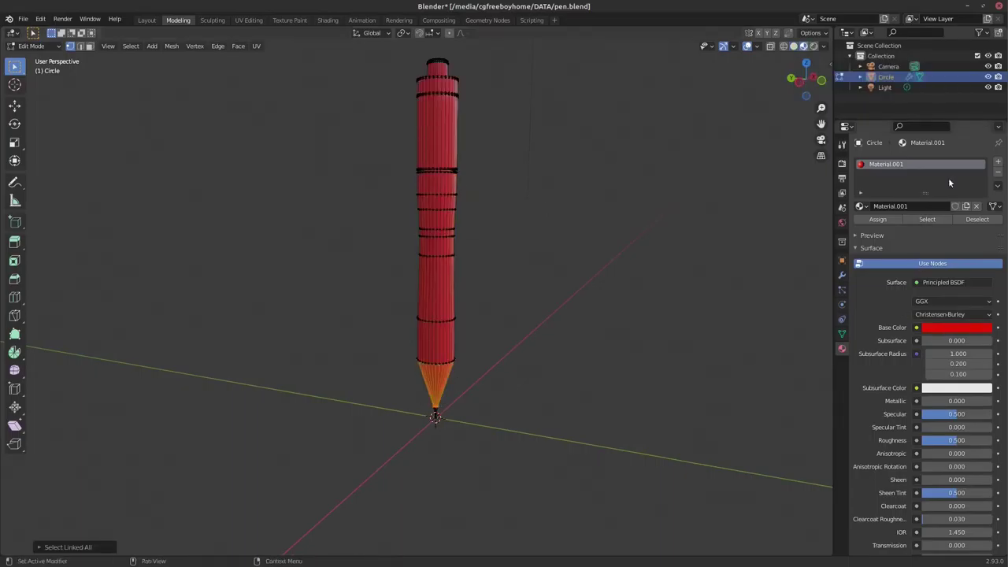
pyautogui.click(998, 162)
pyautogui.click(941, 229)
pyautogui.click(942, 350)
pyautogui.click(927, 236)
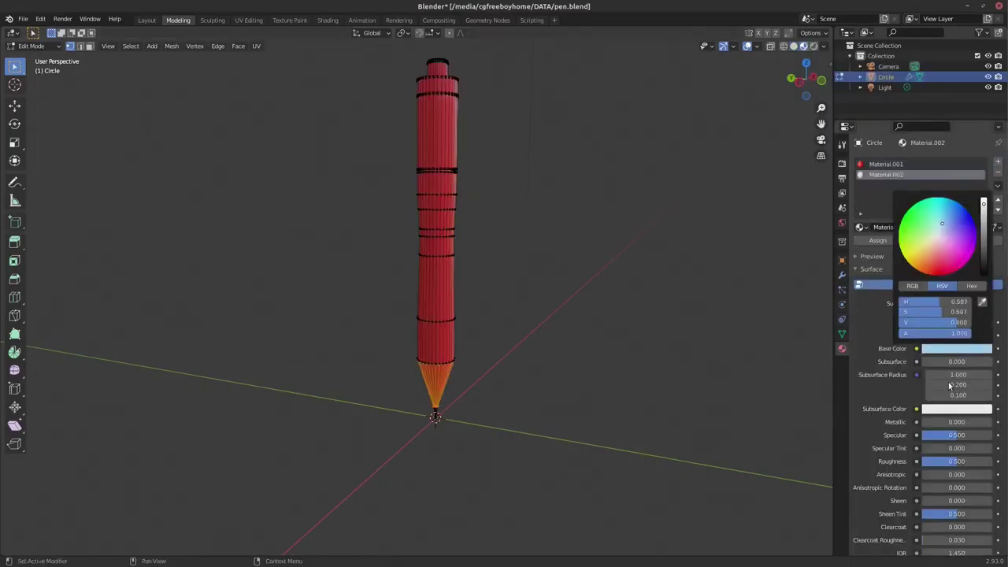
pyautogui.moveTo(949, 422)
pyautogui.mouseDown()
pyautogui.moveTo(946, 433)
pyautogui.moveTo(969, 422)
pyautogui.mouseUp()
pyautogui.moveTo(956, 462); pyautogui.dragTo(941, 461)
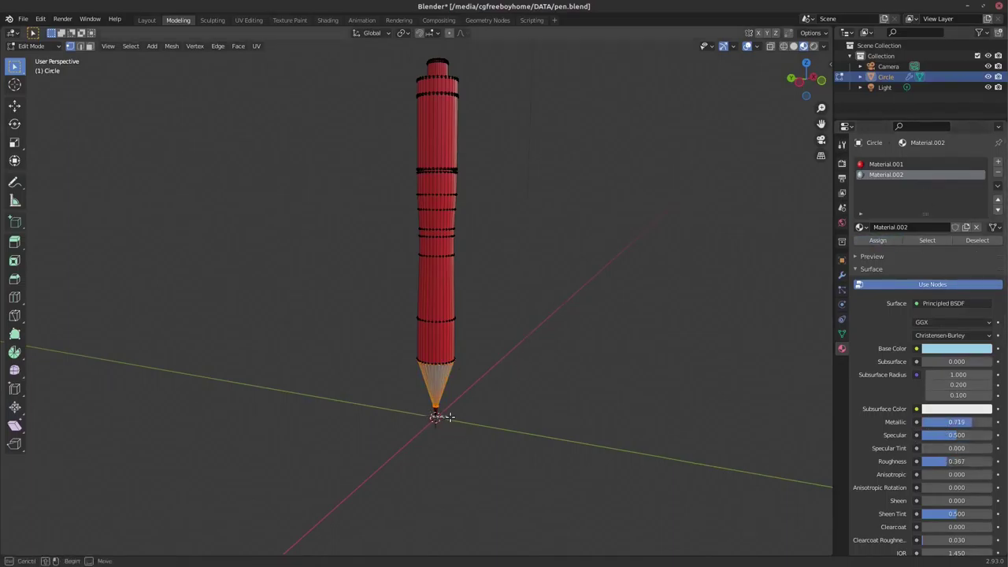
# Step: Add a third material slot with a new white, highly metallic Material.003
pyautogui.hotkey('alt', 'a')
pyautogui.hotkey('ctrl', 'l')
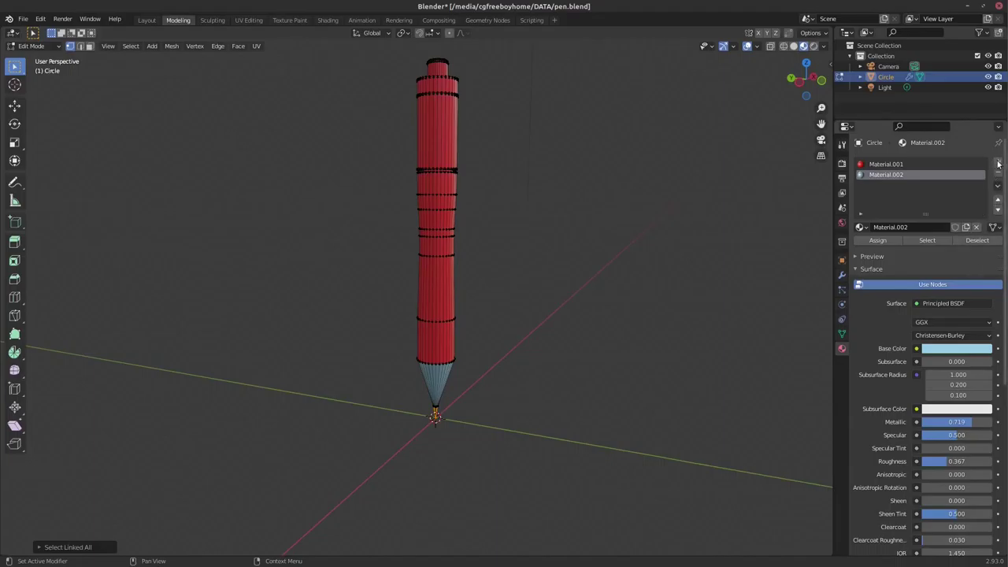
pyautogui.click(999, 164)
pyautogui.click(929, 226)
pyautogui.moveTo(950, 424); pyautogui.dragTo(977, 422)
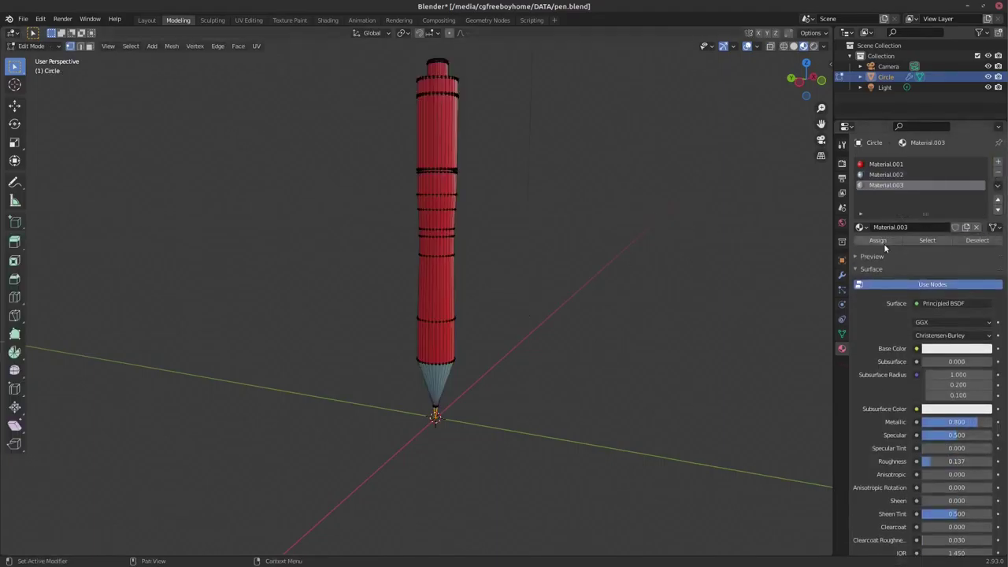
# Step: Give the band below the cap a new black material, Material.004
pyautogui.press('Tab')
pyautogui.press('Tab')
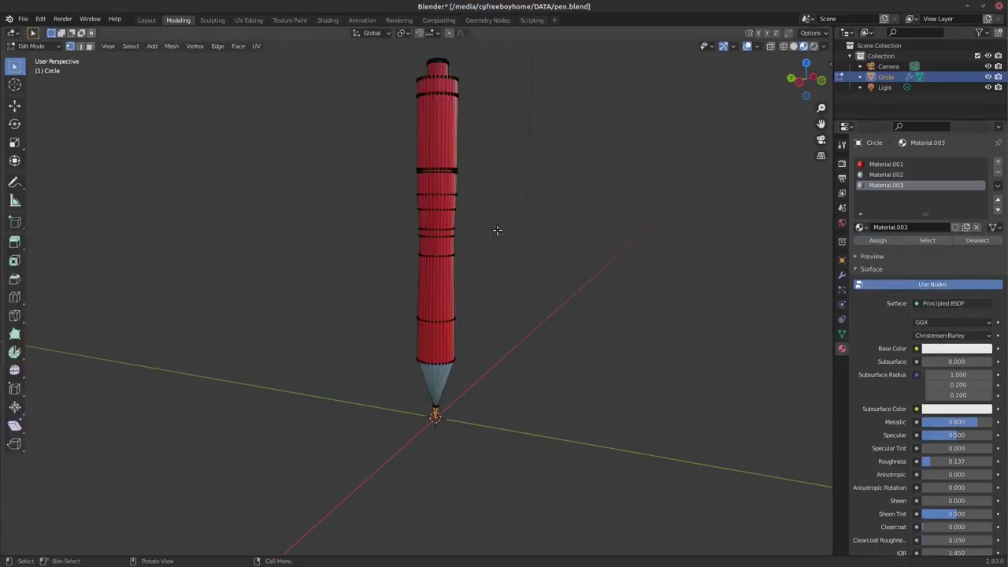
pyautogui.keyDown('alt'); pyautogui.click(459, 162); pyautogui.keyUp('alt')
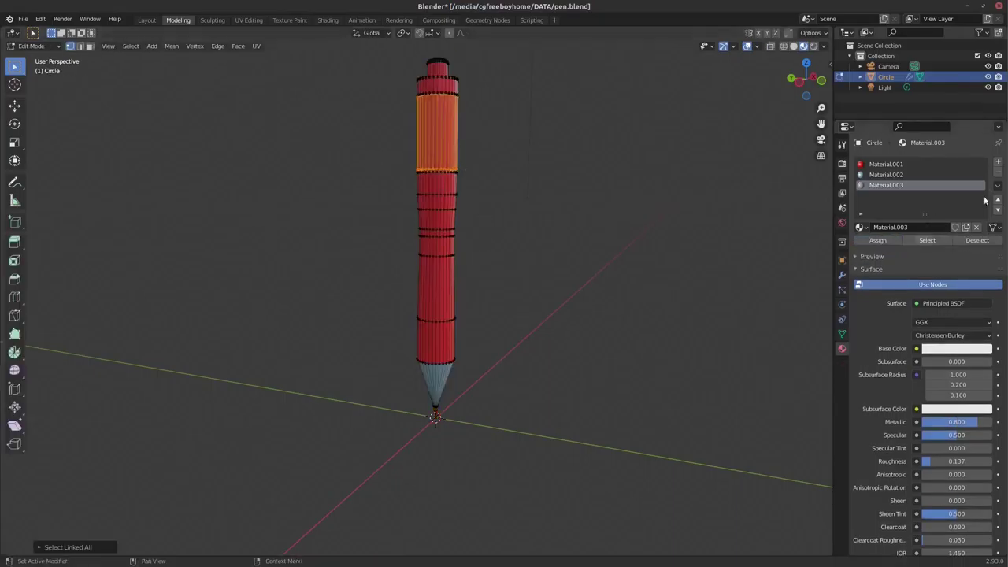
pyautogui.click(998, 161)
pyautogui.click(930, 226)
pyautogui.click(957, 348)
pyautogui.moveTo(985, 203); pyautogui.dragTo(985, 271)
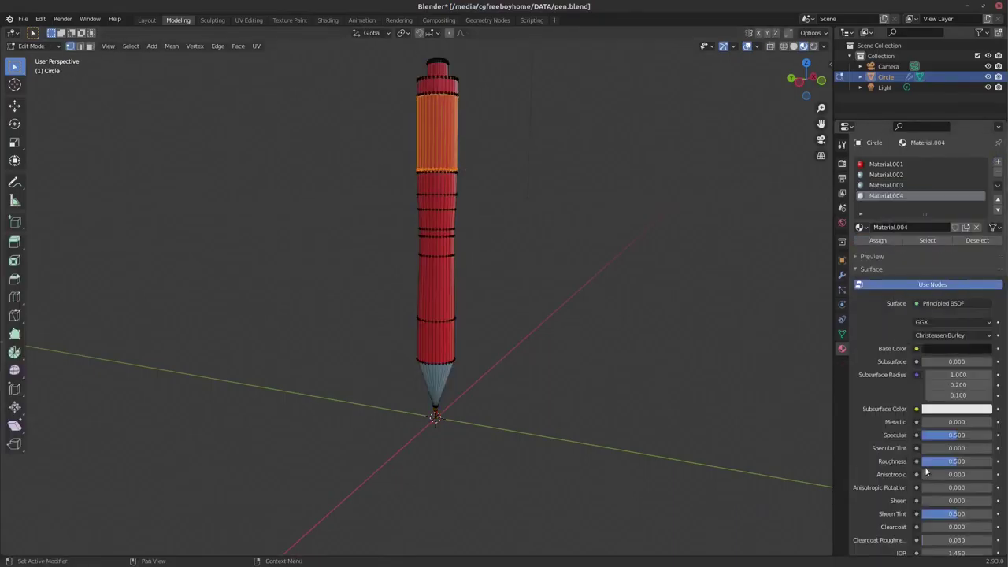
pyautogui.click(883, 241)
# Step: Assign a new yellow Material.005 with metallic 0.852 to the top ring and clip
pyautogui.click(453, 74)
pyautogui.hotkey('ctrl', 'l')
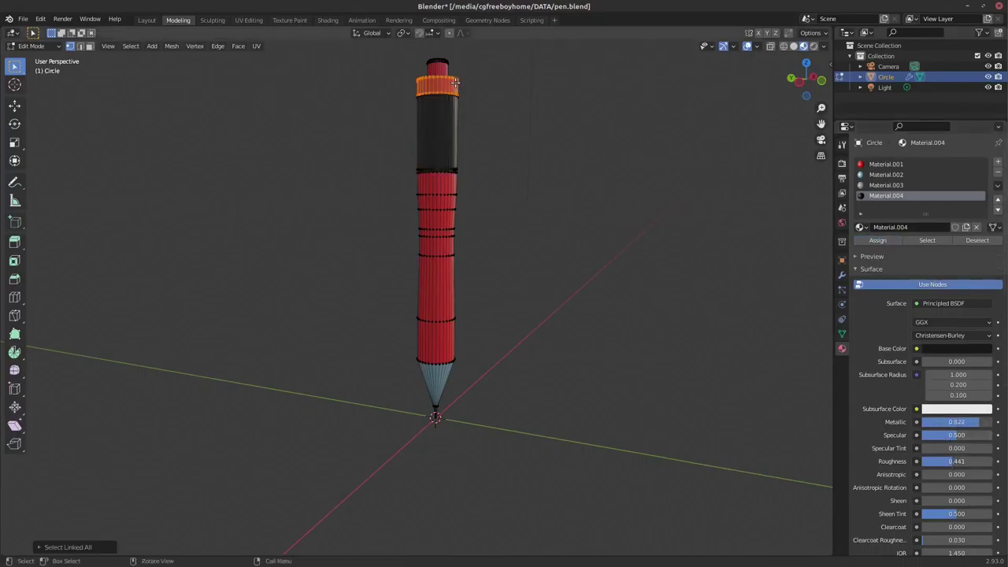
pyautogui.click(998, 161)
pyautogui.click(930, 226)
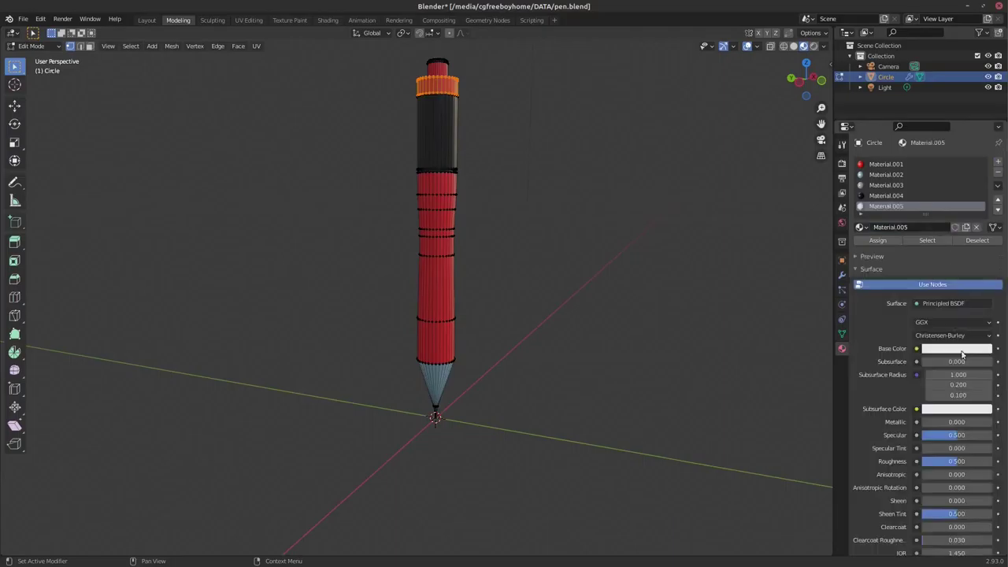
pyautogui.click(957, 349)
pyautogui.click(903, 256)
pyautogui.click(878, 241)
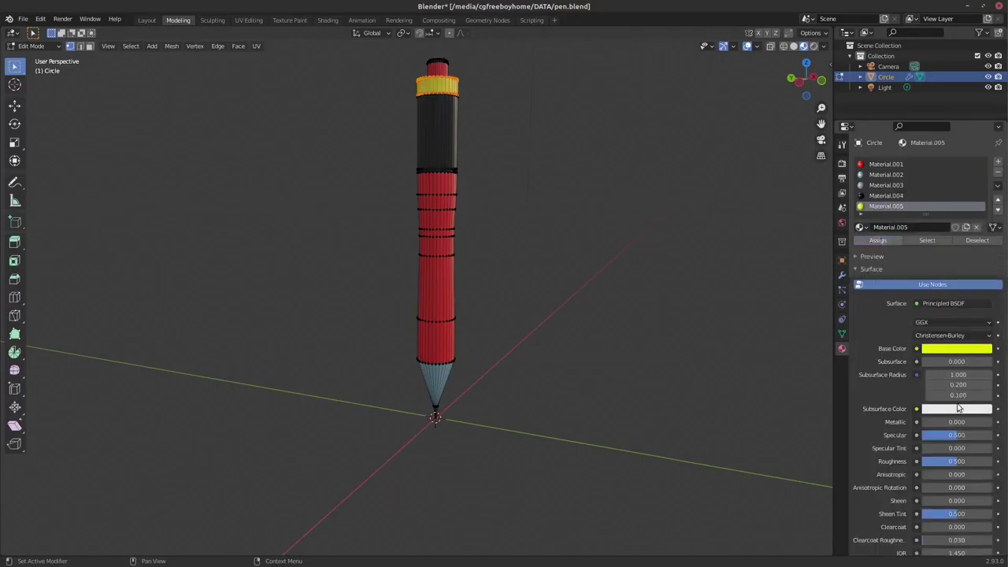
pyautogui.moveTo(941, 422); pyautogui.dragTo(955, 422)
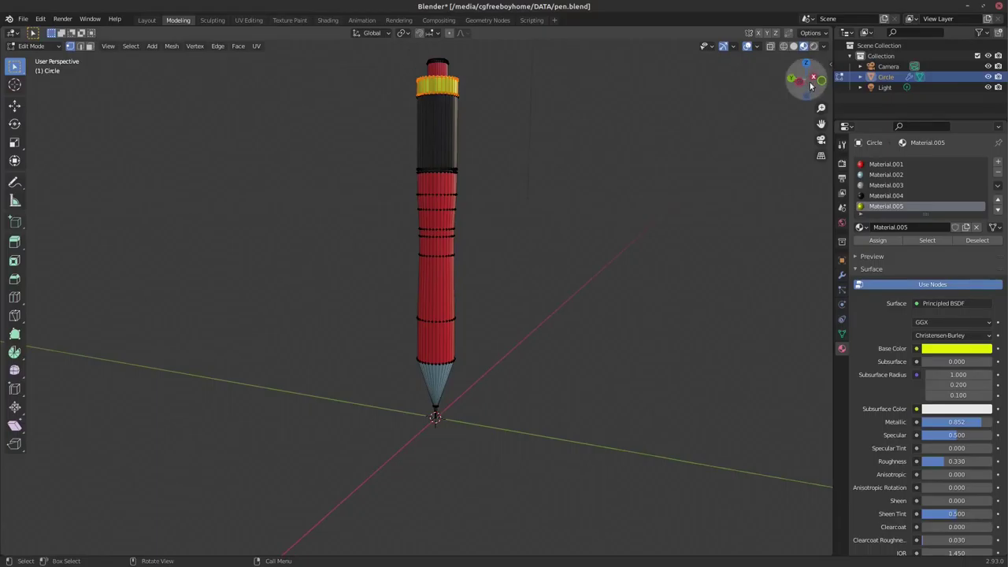
pyautogui.moveTo(808, 81); pyautogui.dragTo(819, 77)
pyautogui.click(814, 46)
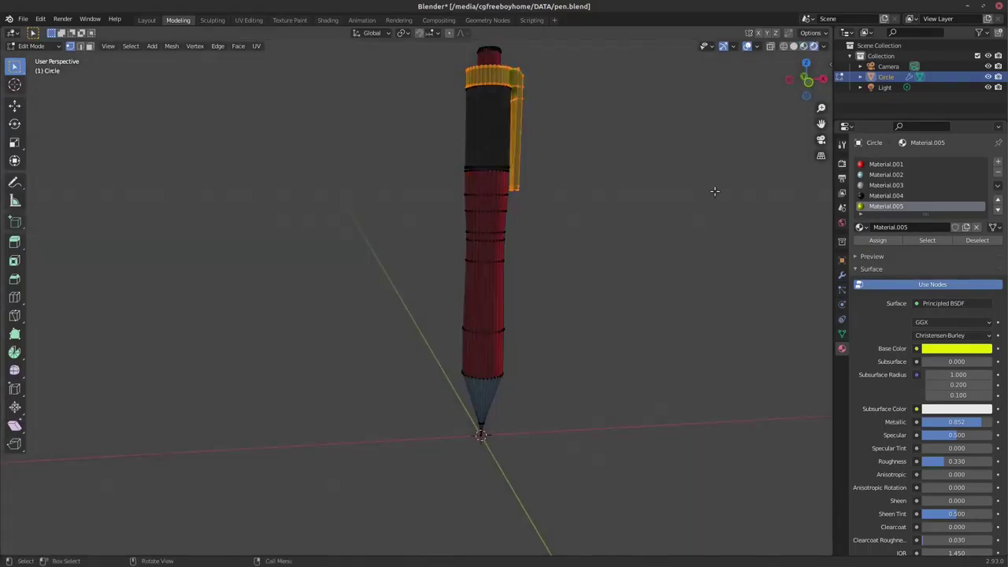
# Step: Shrink the pen, stretch it vertically, and enlarge it to fit the camera view
pyautogui.press('Tab')
pyautogui.press('s')
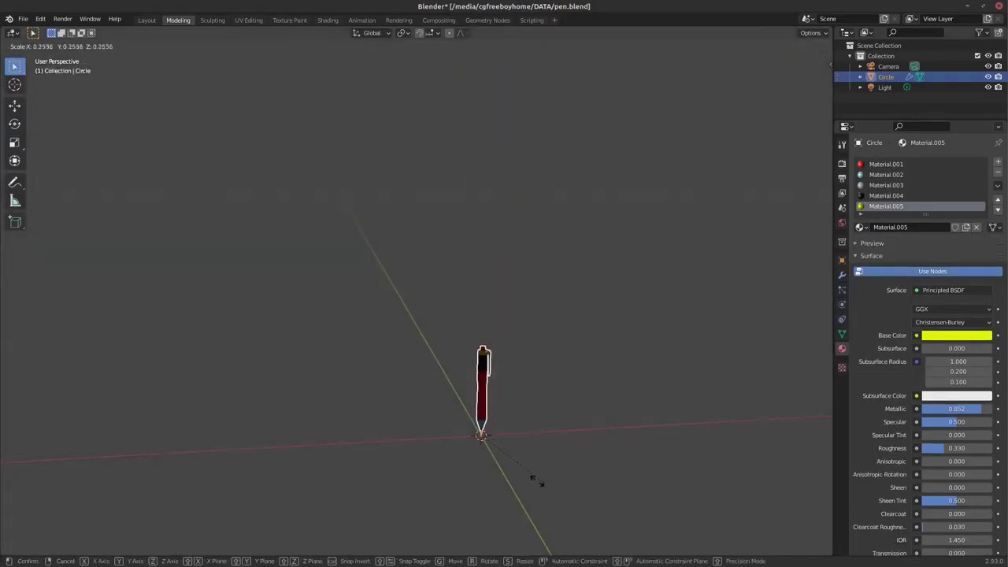
pyautogui.click(506, 415)
pyautogui.press('s')
pyautogui.press('z')
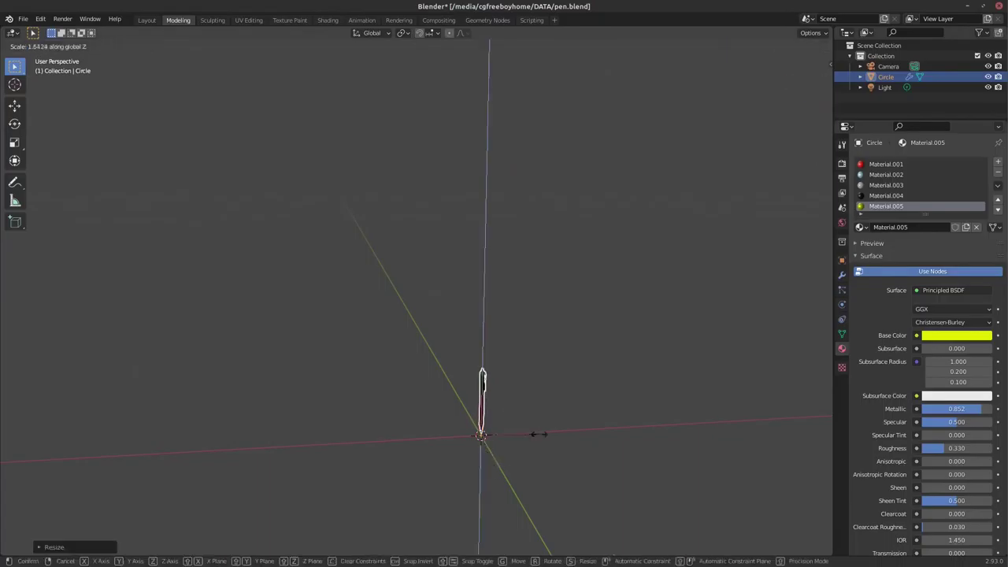
pyautogui.click(528, 434)
pyautogui.press('KP_0')
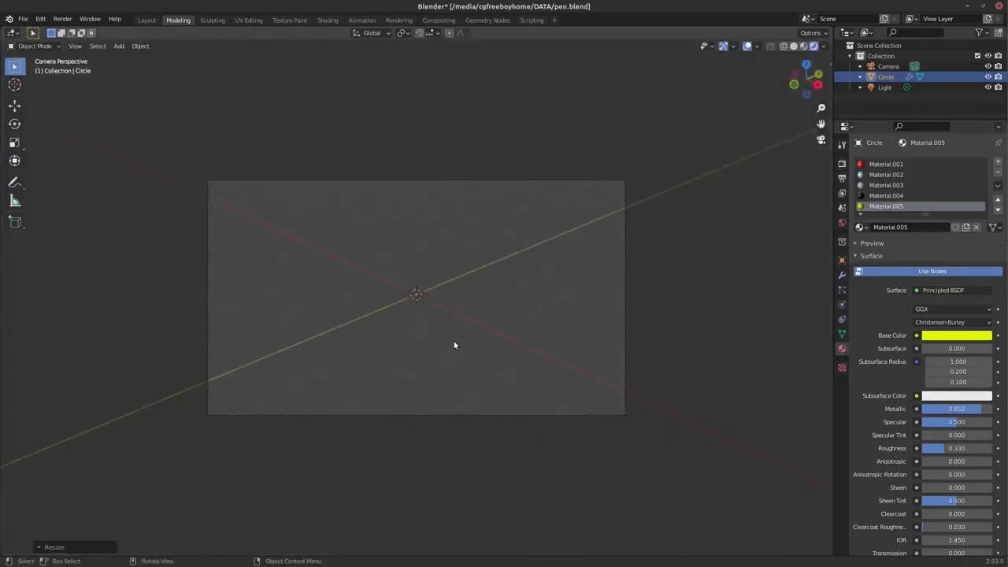
pyautogui.press('s')
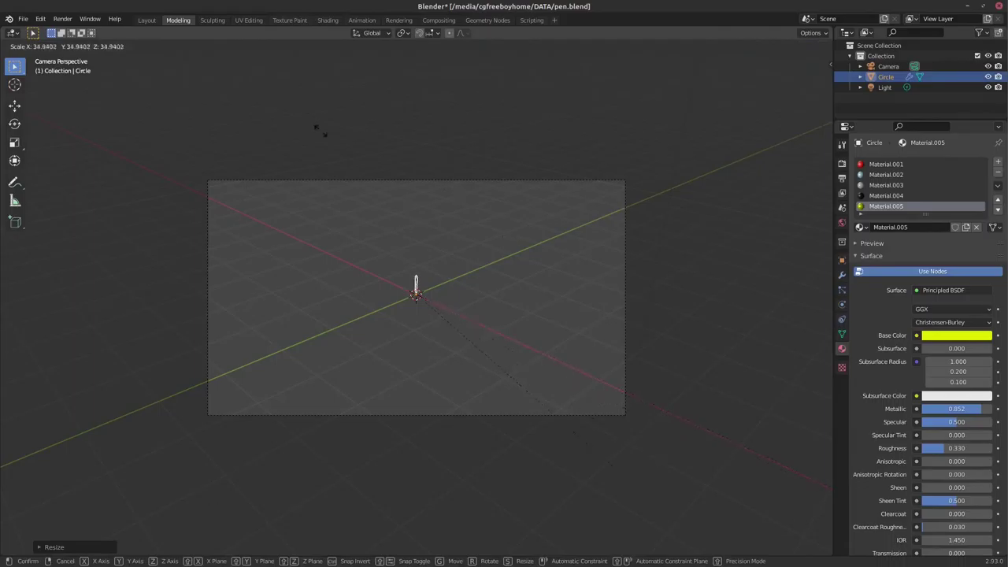
pyautogui.click(320, 131)
pyautogui.press('s')
pyautogui.click(481, 346)
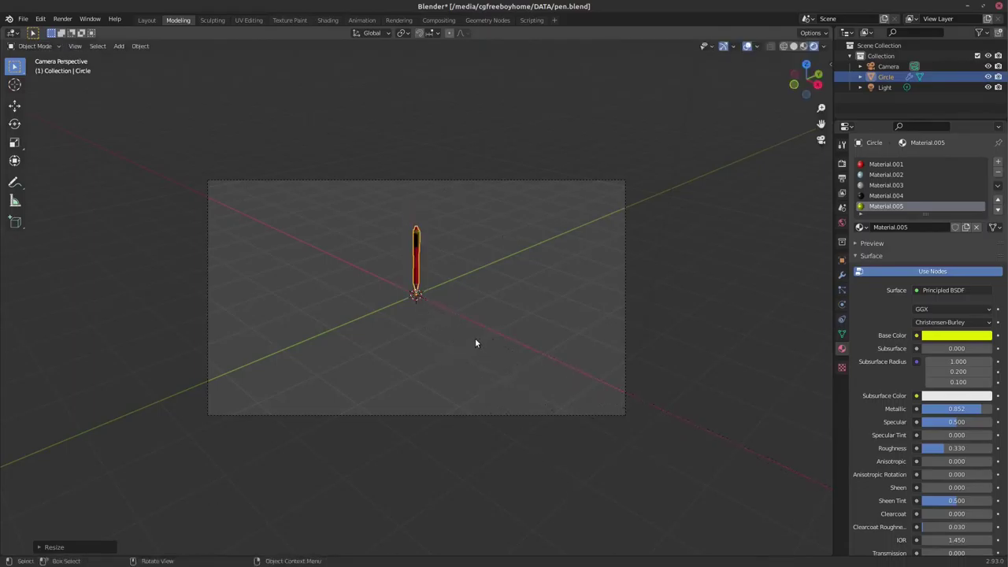
# Step: Hide viewport overlays, frame the whole pen, and bring up the render engine options
pyautogui.scroll(8, 475, 343)
pyautogui.keyDown('shift'); pyautogui.moveTo(434, 281); pyautogui.dragTo(502, 185, button='middle'); pyautogui.keyUp('shift')
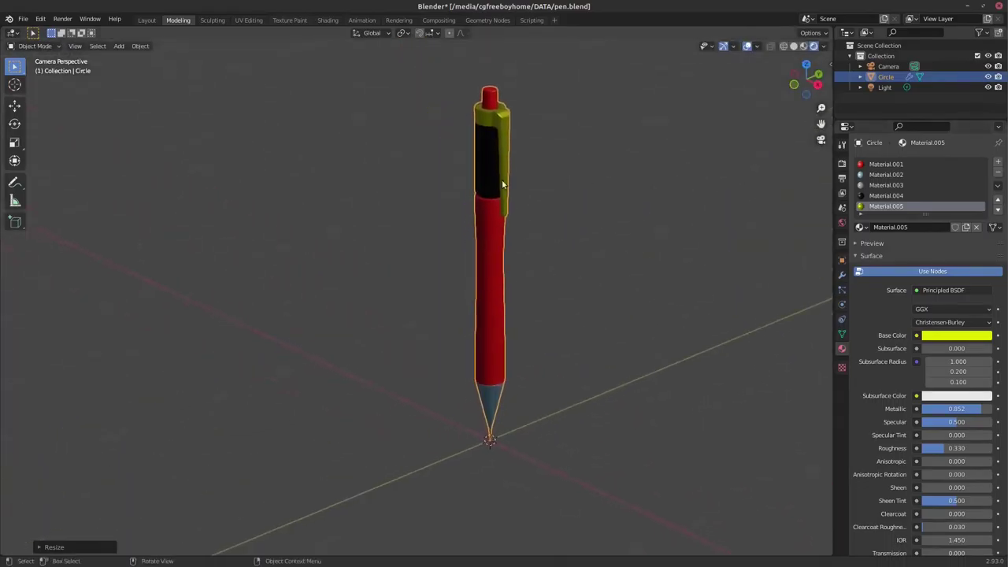
pyautogui.scroll(1, 715, 160)
pyautogui.click(748, 46)
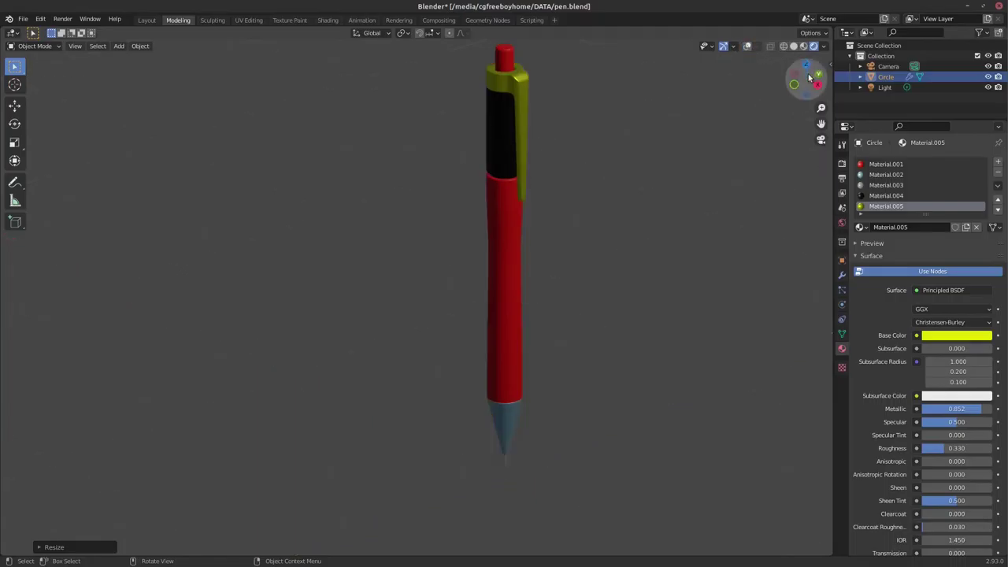
pyautogui.moveTo(808, 73); pyautogui.dragTo(554, 252)
pyautogui.scroll(3, 481, 245)
pyautogui.moveTo(821, 124)
pyautogui.mouseDown()
pyautogui.moveTo(821, 181)
pyautogui.moveTo(820, 126)
pyautogui.mouseUp()
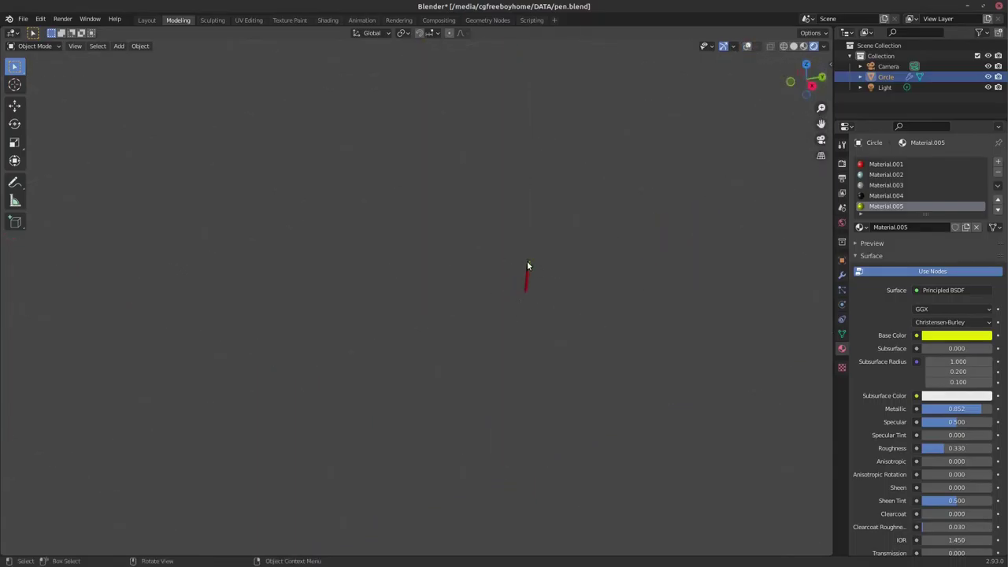
pyautogui.press('KP_Decimal')
pyautogui.click(842, 164)
pyautogui.click(959, 161)
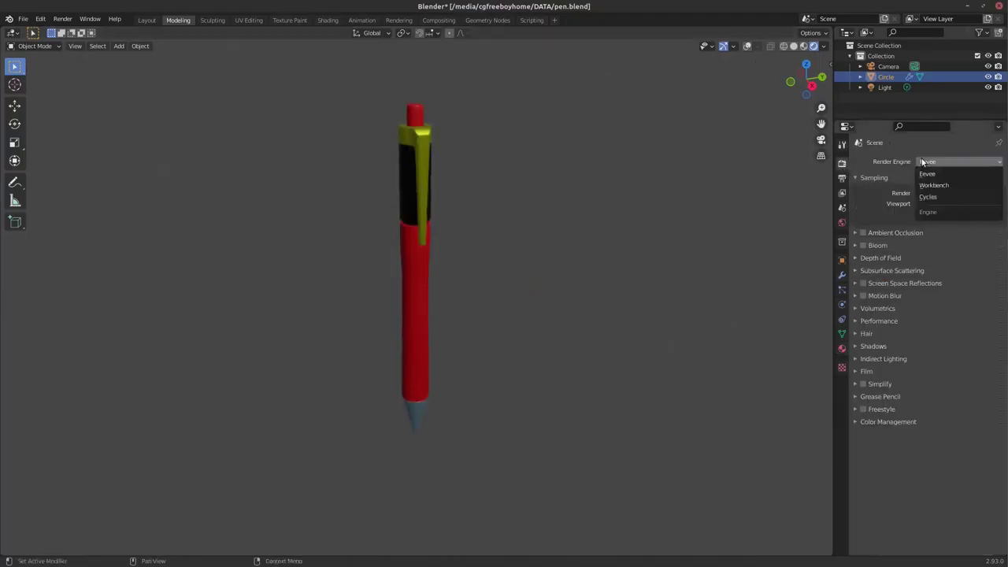
# Step: Switch the renderer to Cycles, set a teal world colour and enable ambient occlusion
pyautogui.click(926, 196)
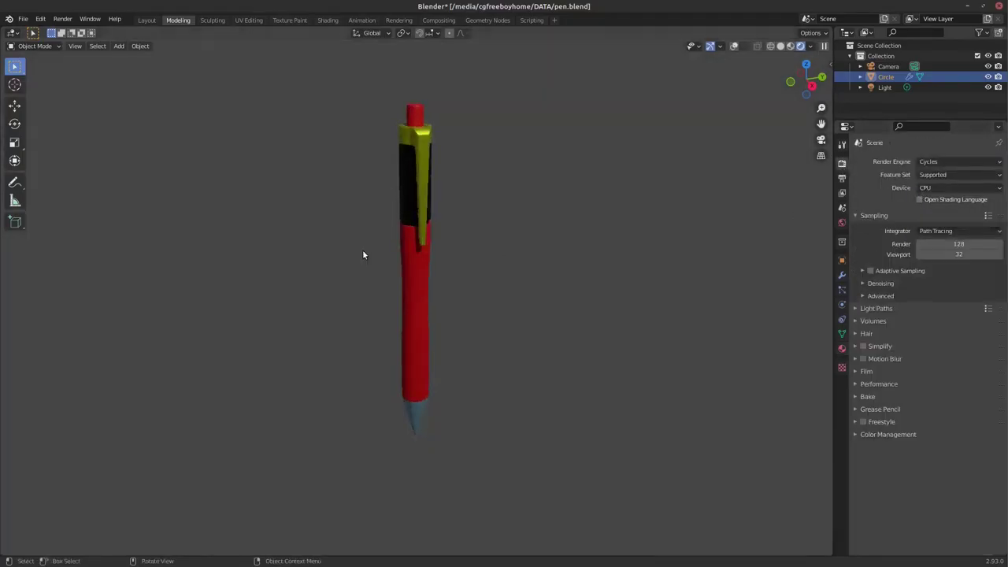
pyautogui.click(842, 222)
pyautogui.click(929, 225)
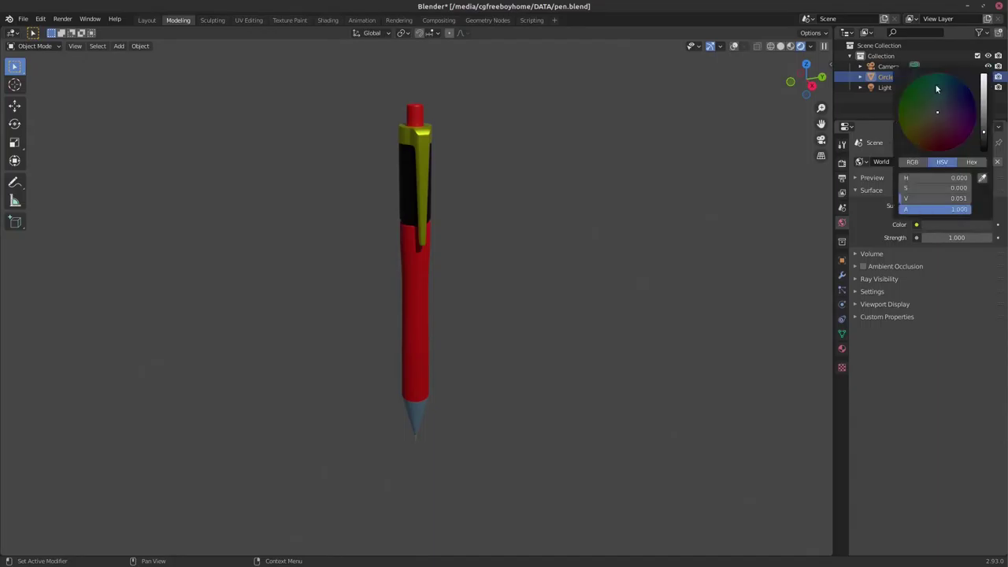
pyautogui.click(938, 82)
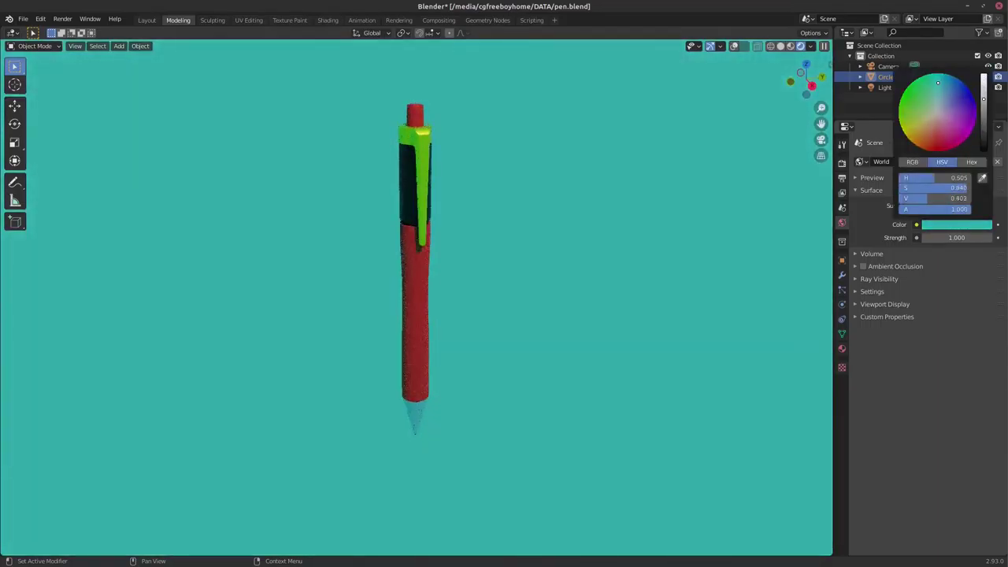
pyautogui.click(864, 267)
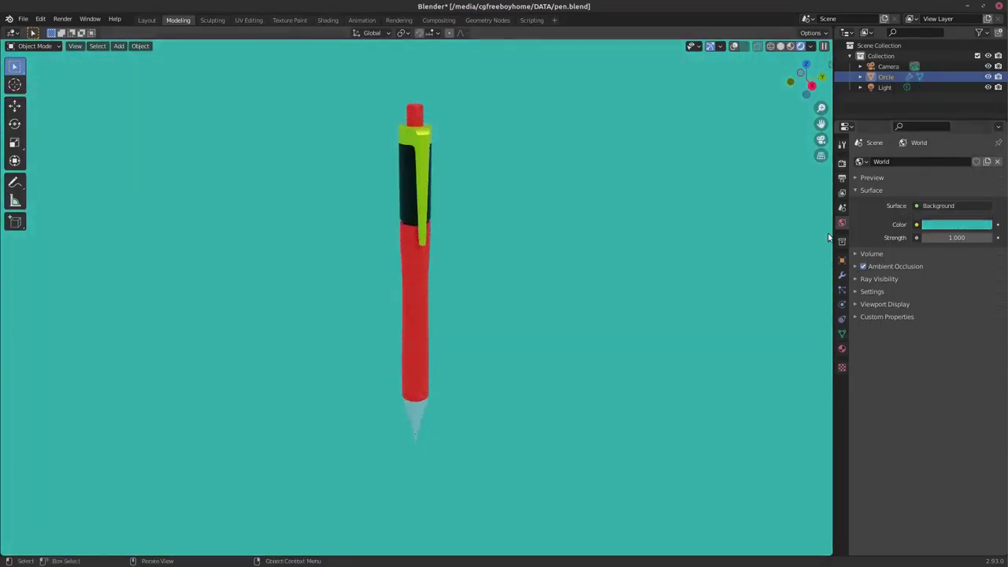
# Step: Enable Film Transparent so the render background is transparent
pyautogui.click(842, 146)
pyautogui.click(841, 163)
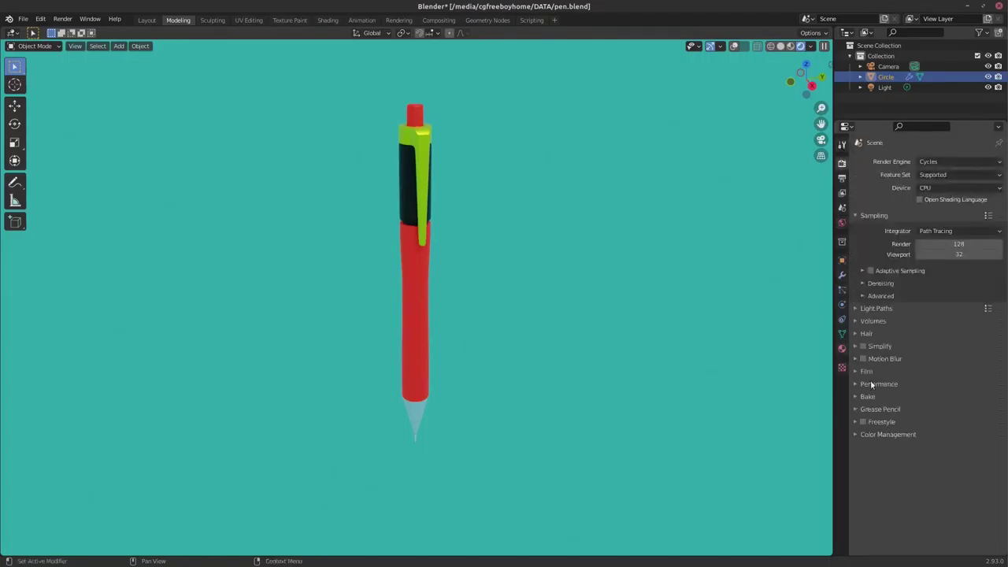
pyautogui.click(906, 369)
pyautogui.click(871, 447)
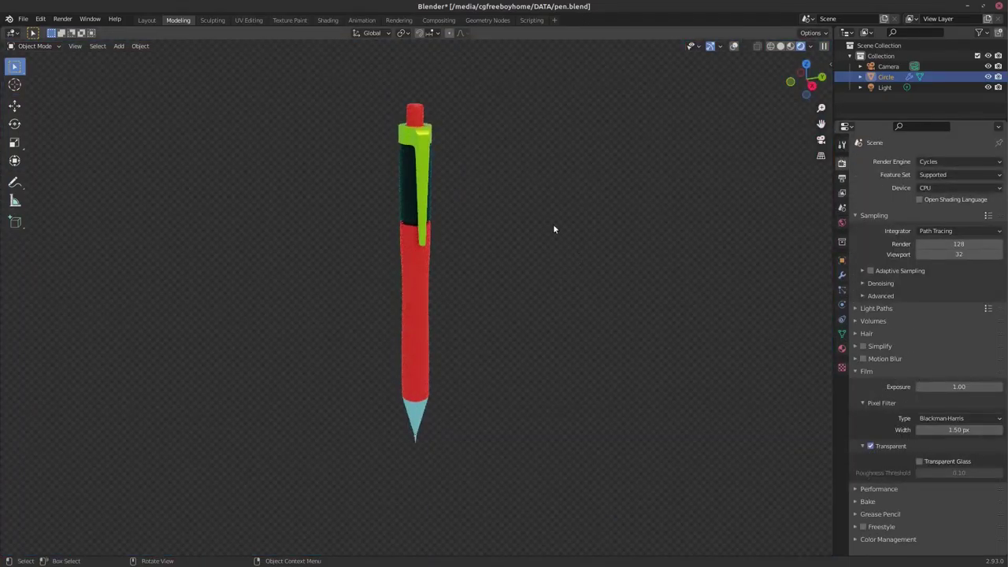
pyautogui.moveTo(806, 78); pyautogui.dragTo(691, 221)
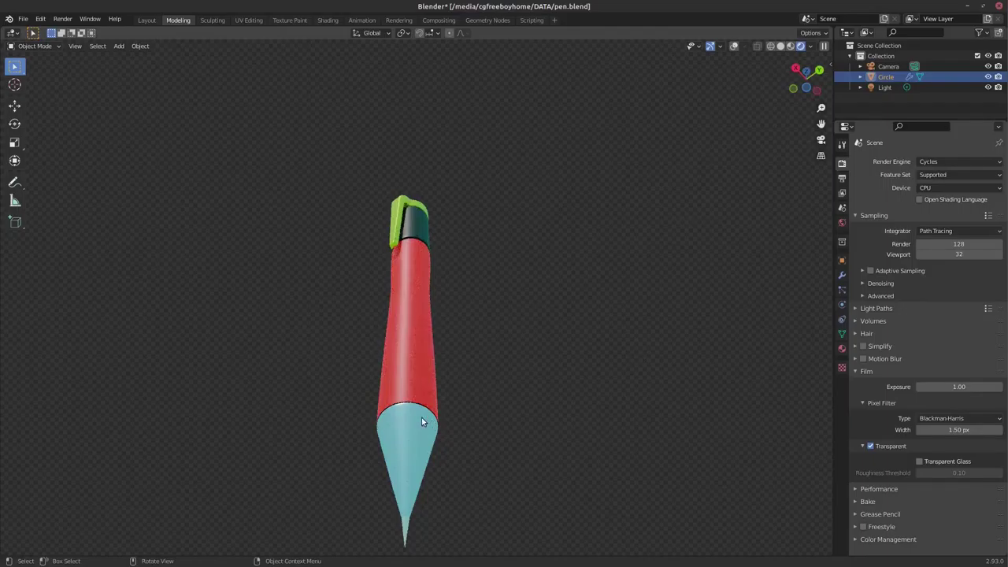
# Step: Darken the tip material's base colour and lower its roughness
pyautogui.click(842, 348)
pyautogui.click(879, 174)
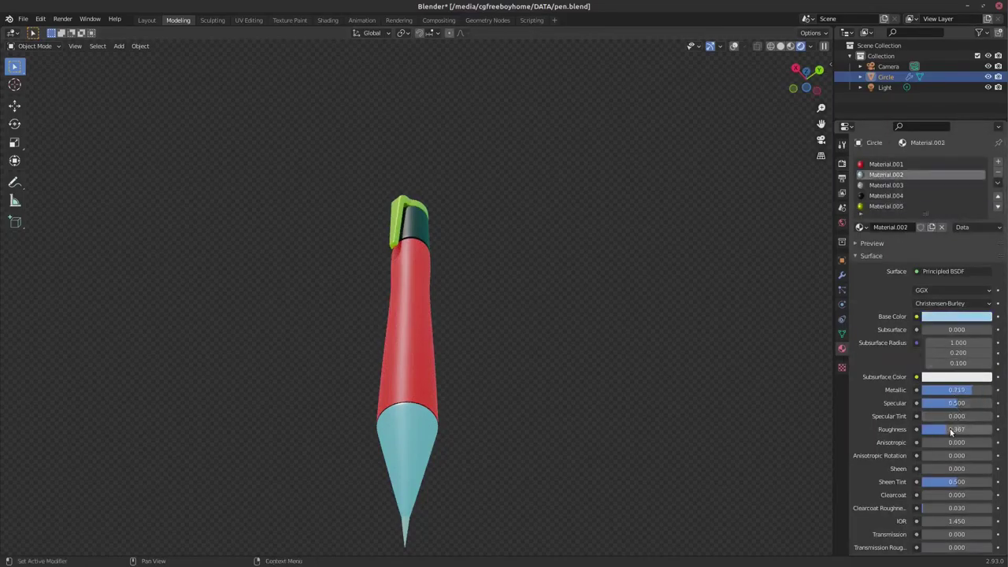
pyautogui.click(976, 316)
pyautogui.moveTo(985, 230); pyautogui.dragTo(985, 201)
pyautogui.moveTo(948, 429); pyautogui.dragTo(931, 431)
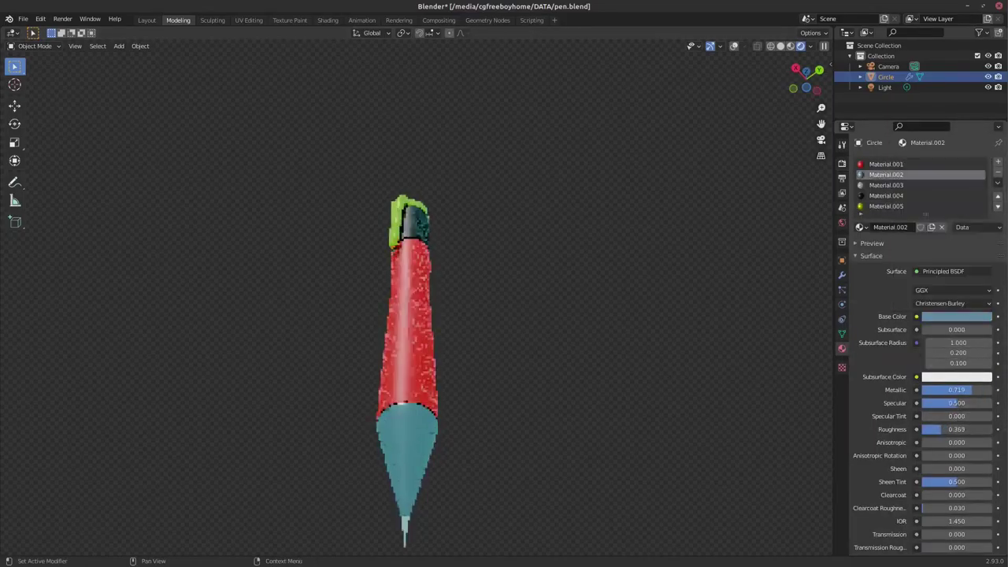
# Step: Unlink the World from the scene and adjust the Sun light's strength
pyautogui.click(842, 222)
pyautogui.click(957, 225)
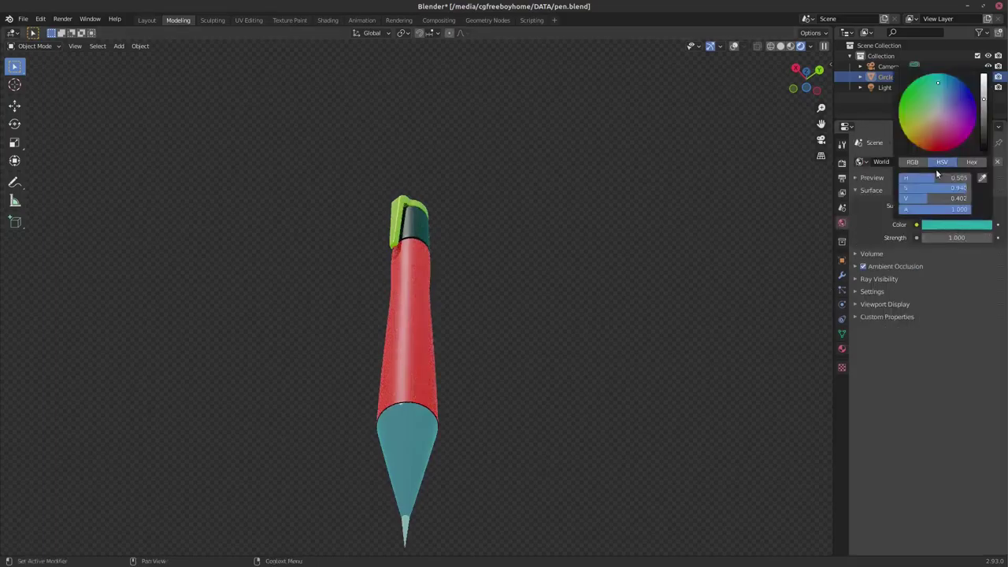
pyautogui.click(938, 116)
pyautogui.click(997, 161)
pyautogui.click(885, 88)
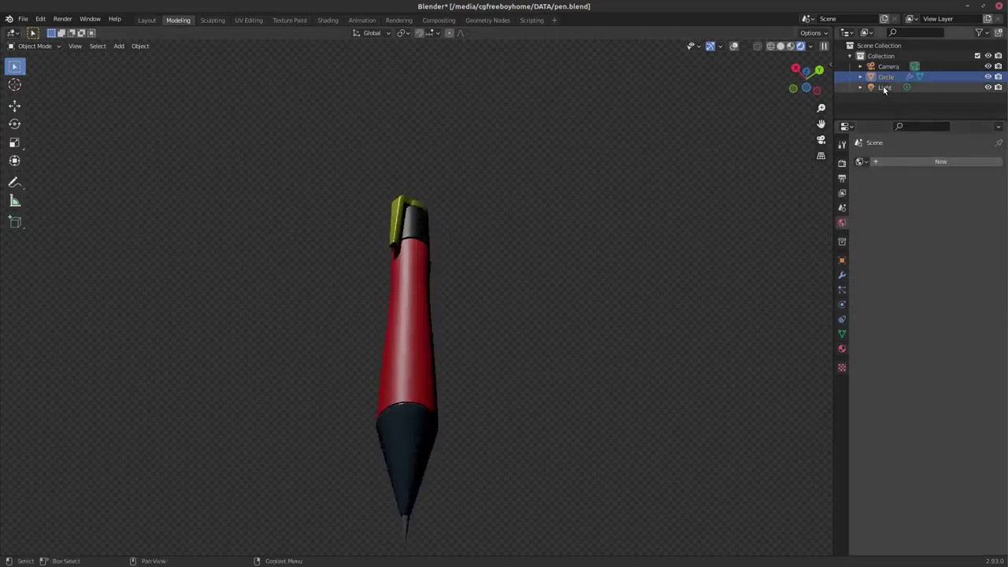
pyautogui.click(842, 307)
pyautogui.moveTo(950, 230); pyautogui.dragTo(938, 230)
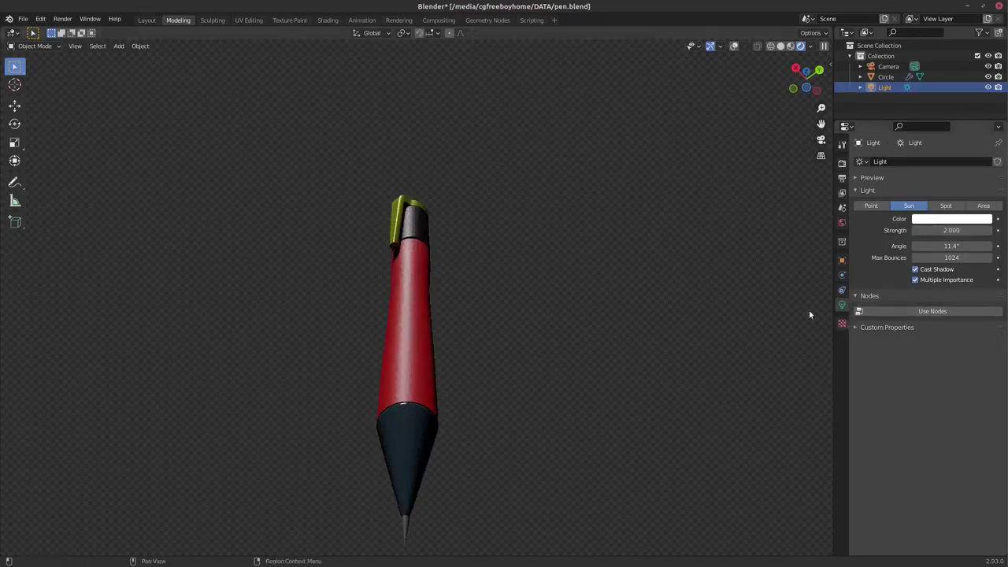
# Step: Make tip Material.002 white, metallic 1, roughness 0.2; raise Material.003 metallic to 0.919
pyautogui.click(885, 77)
pyautogui.click(842, 349)
pyautogui.click(940, 319)
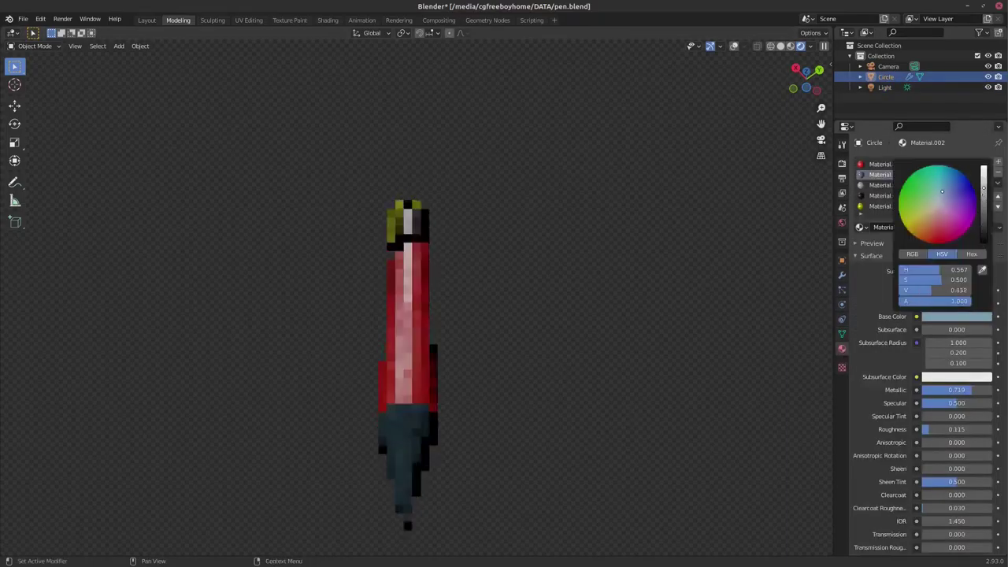
pyautogui.click(937, 207)
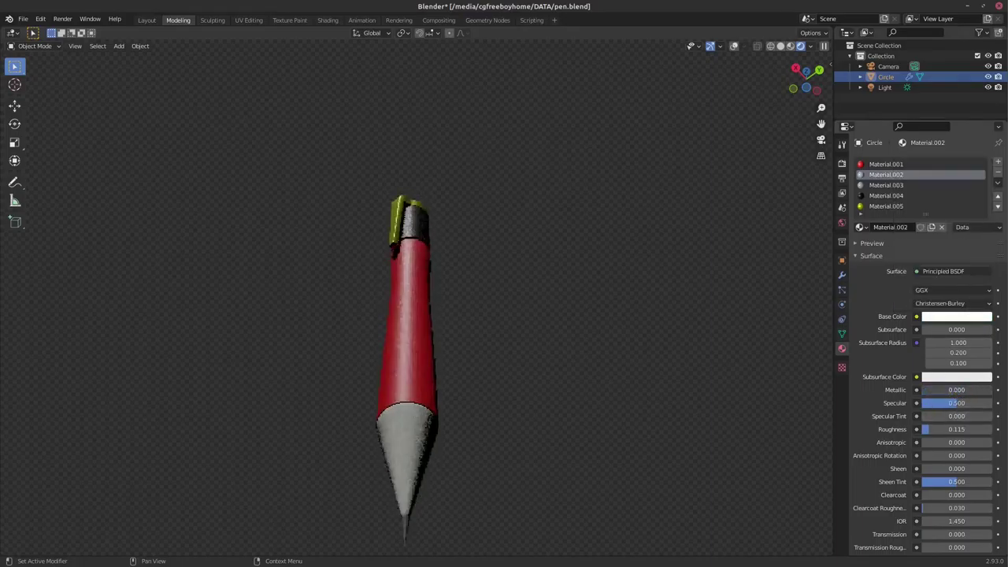
pyautogui.moveTo(938, 393); pyautogui.dragTo(994, 391)
pyautogui.moveTo(930, 429); pyautogui.dragTo(994, 430)
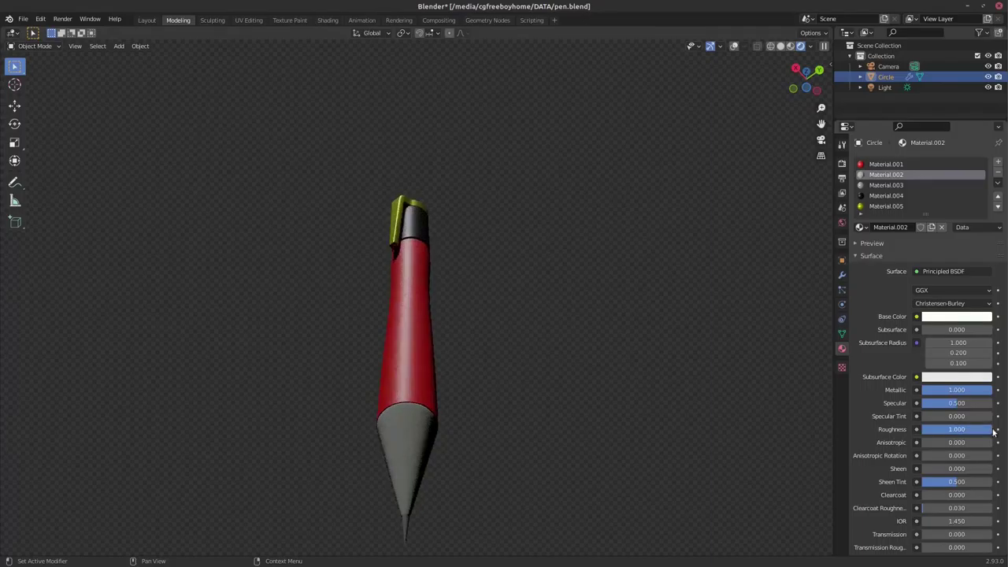
pyautogui.moveTo(994, 429); pyautogui.dragTo(937, 430)
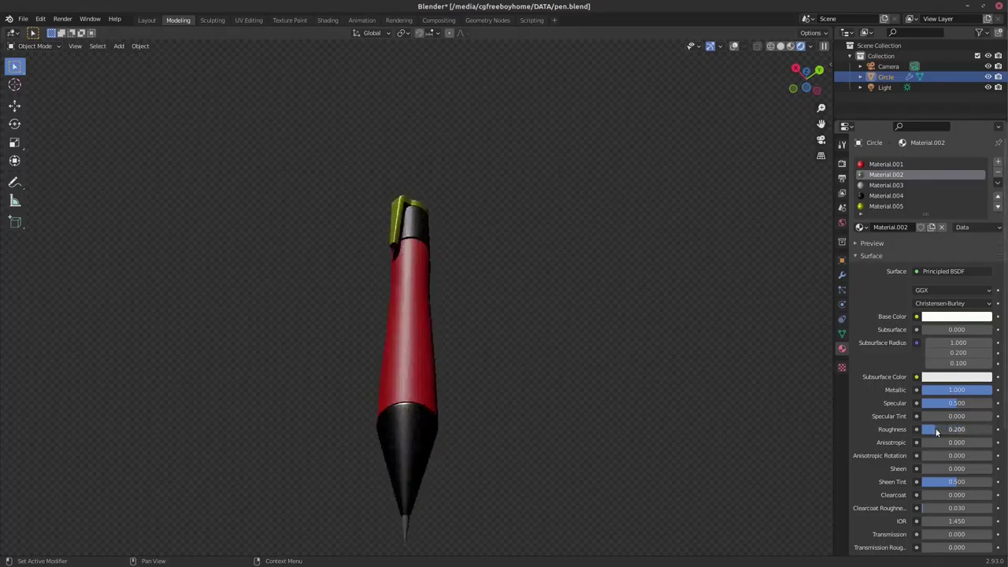
pyautogui.click(880, 187)
pyautogui.moveTo(978, 390)
pyautogui.mouseDown()
pyautogui.moveTo(987, 390)
pyautogui.moveTo(938, 403)
pyautogui.mouseUp()
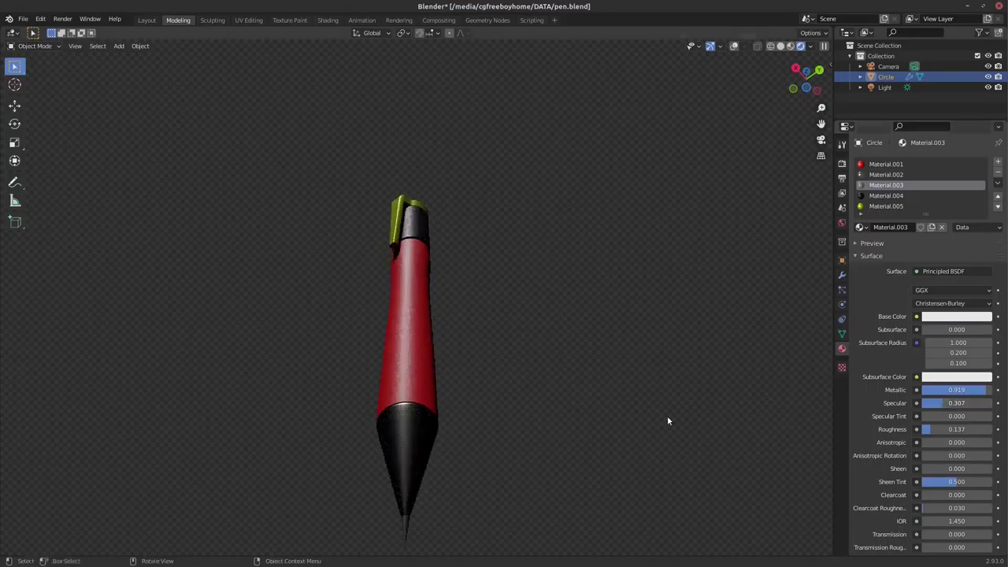
# Step: Give Material.004 specular 0.307 and a yellow base colour, then view the pen upright
pyautogui.click(886, 195)
pyautogui.hotkey('ctrl', 'v')
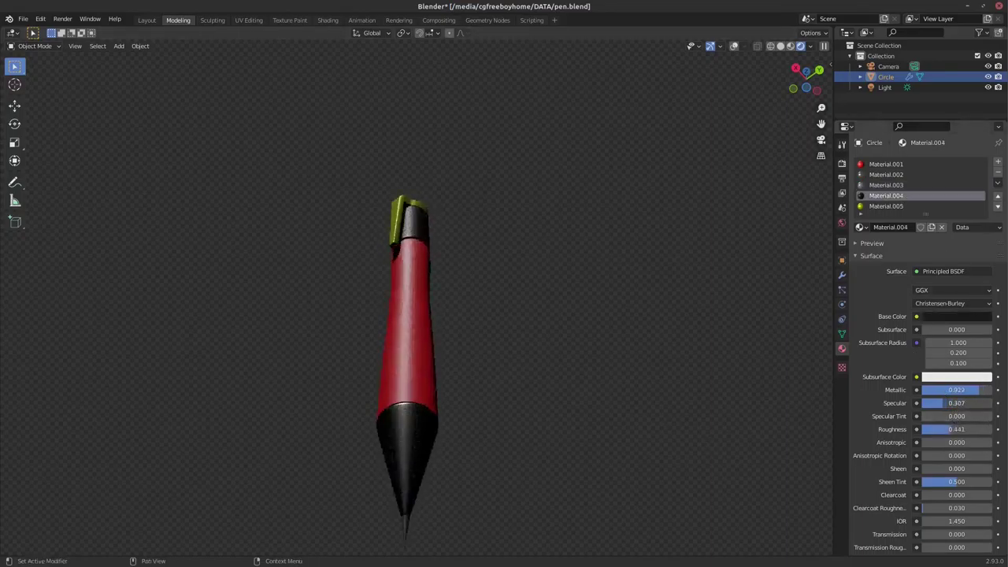
pyautogui.click(950, 316)
pyautogui.moveTo(921, 290); pyautogui.dragTo(971, 290)
pyautogui.moveTo(807, 79); pyautogui.dragTo(647, 146)
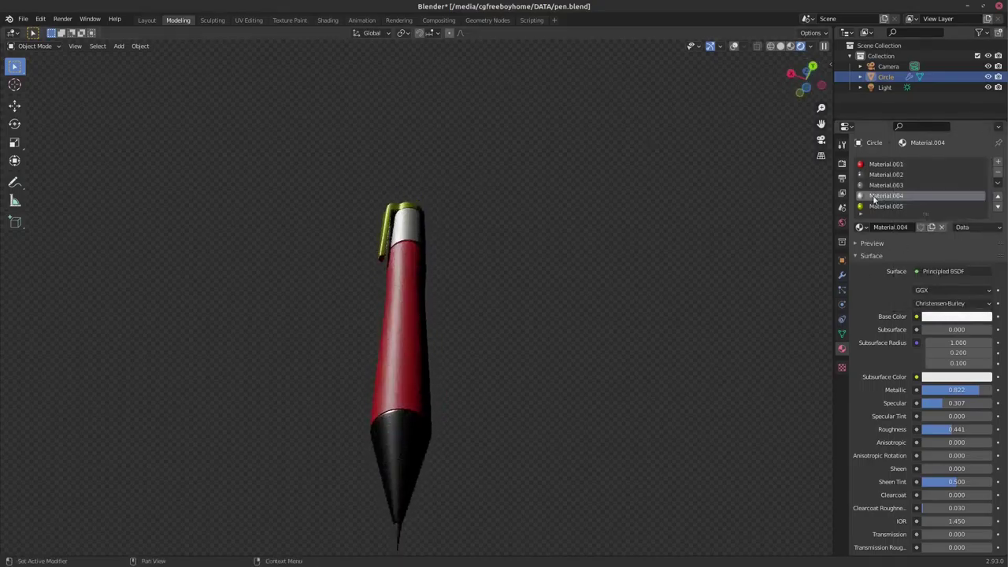
pyautogui.click(944, 318)
pyautogui.click(956, 189)
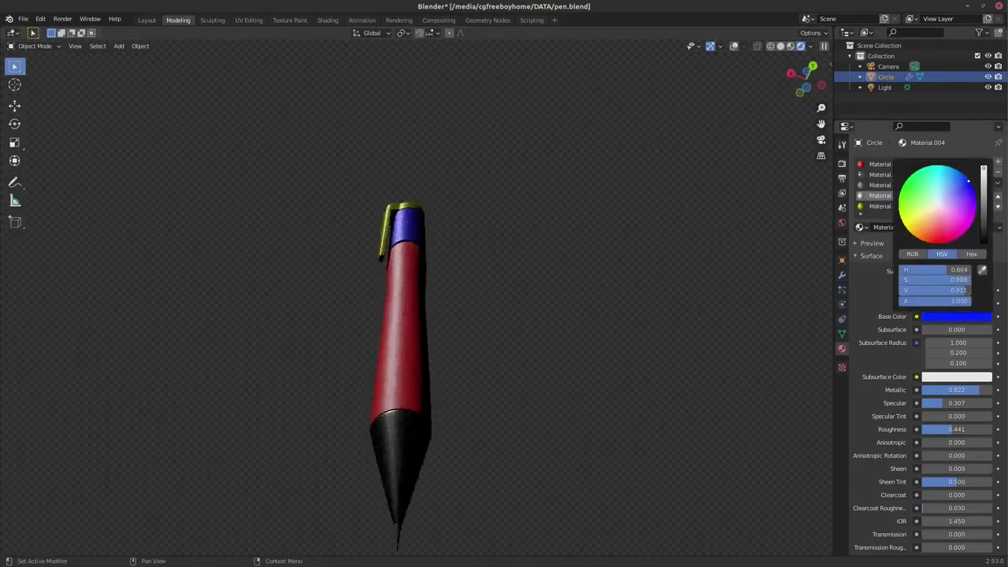
pyautogui.click(948, 242)
pyautogui.moveTo(947, 241); pyautogui.dragTo(906, 222)
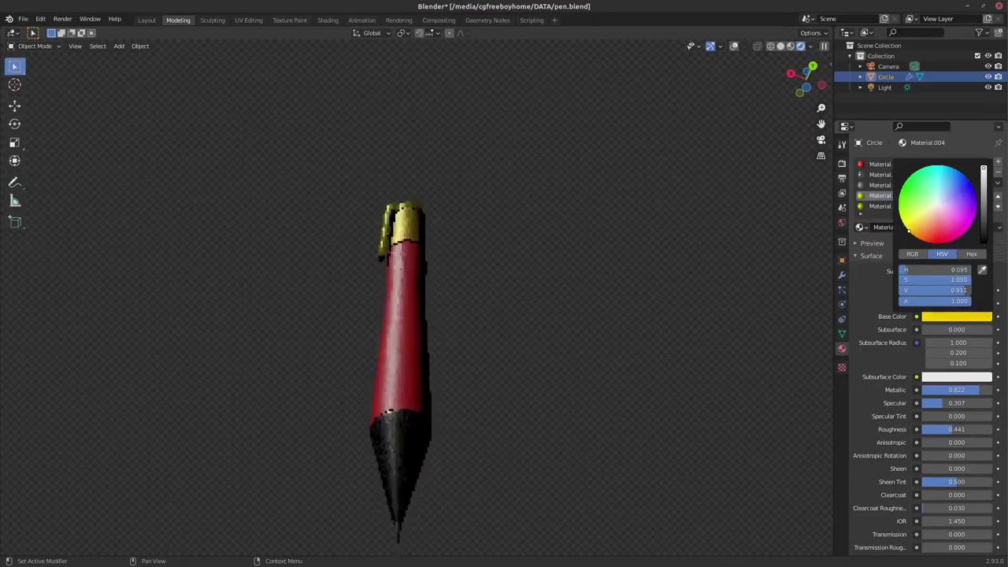
pyautogui.moveTo(785, 65); pyautogui.dragTo(343, 270)
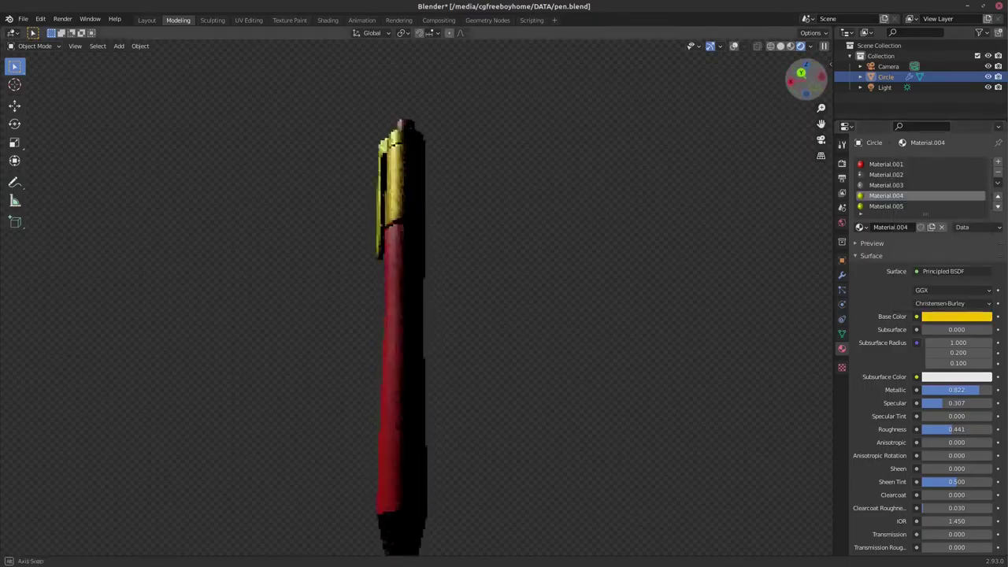
pyautogui.click(417, 281)
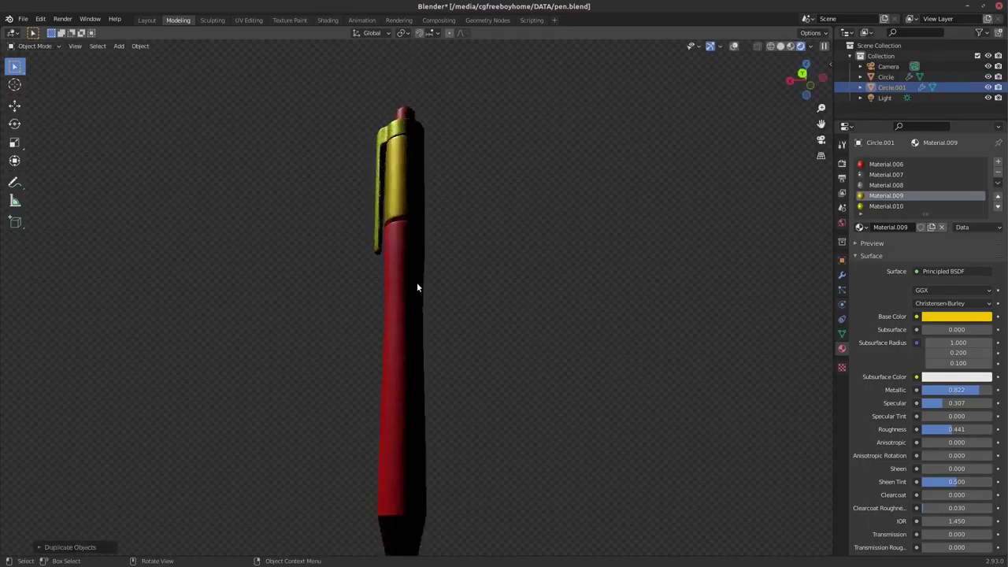
# Step: Delete the duplicate Circle.001 pen and return to solid shading with overlays on
pyautogui.press('Delete')
pyautogui.click(733, 46)
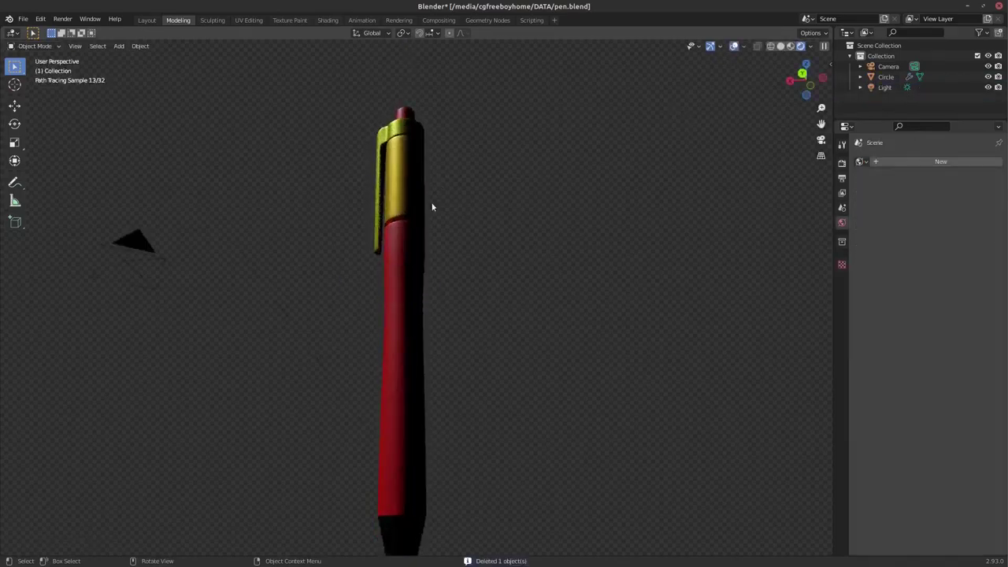
pyautogui.click(781, 45)
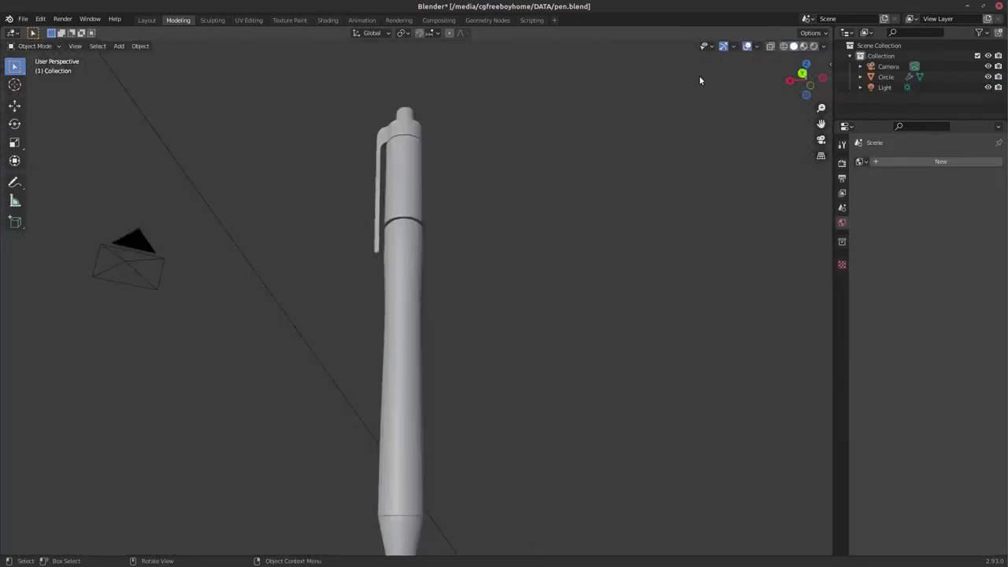
pyautogui.click(414, 154)
# Step: Copy the yellow band lower on the body and stretch it vertically into a grip section
pyautogui.press('Tab')
pyautogui.click(426, 211)
pyautogui.hotkey('ctrl', 'l')
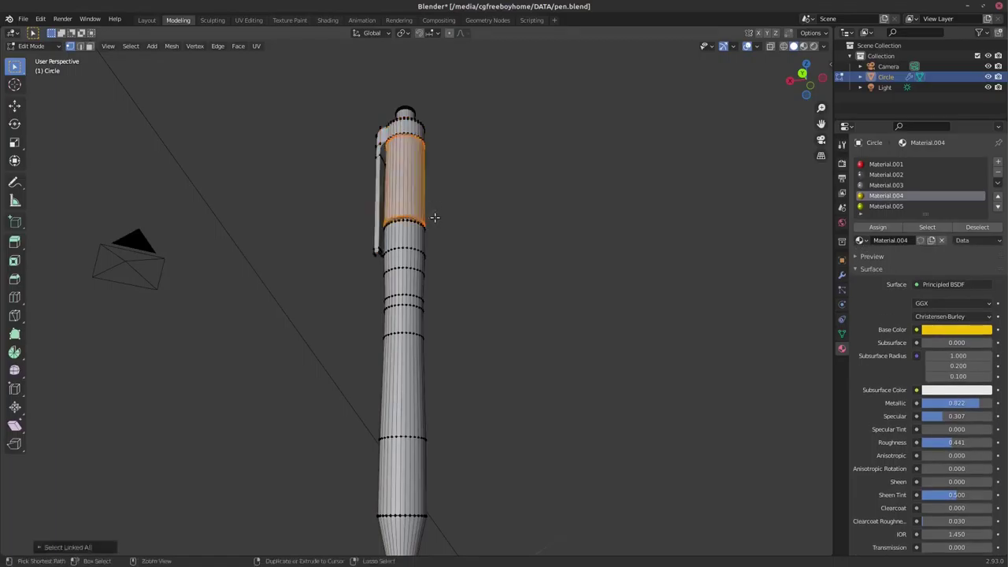
pyautogui.press('g')
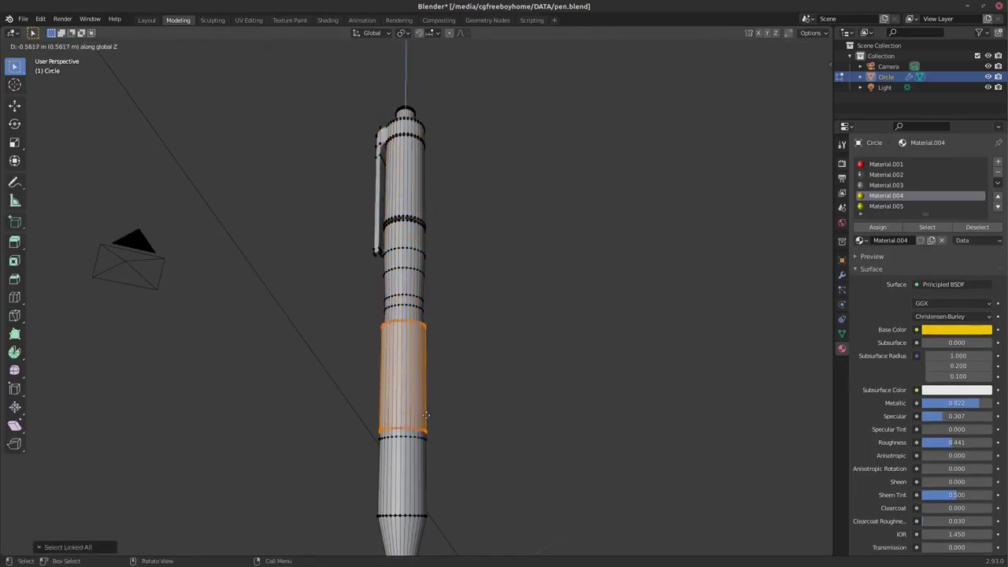
pyautogui.click(427, 415)
pyautogui.press('s')
pyautogui.press('z')
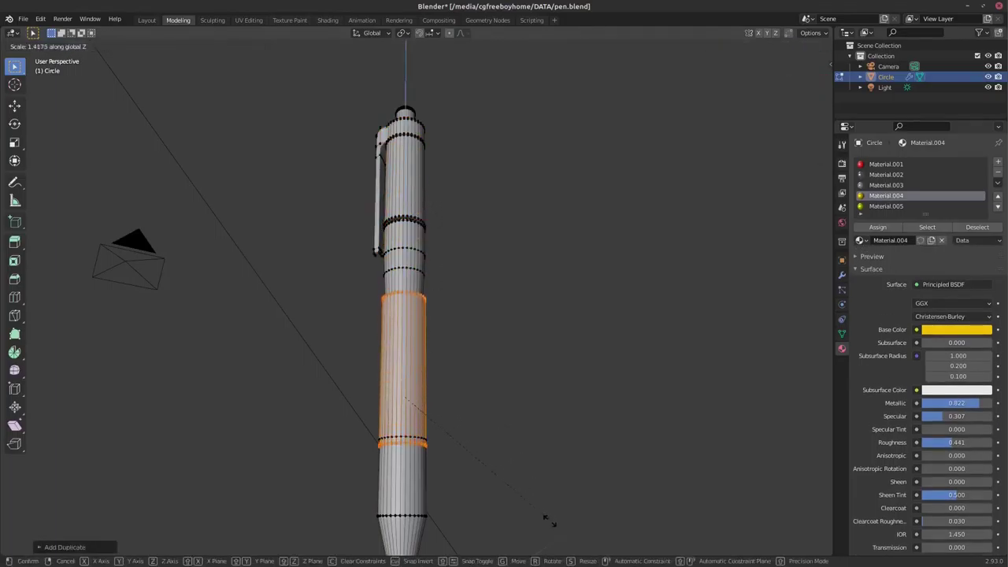
pyautogui.click(549, 522)
pyautogui.press('g')
pyautogui.press('z')
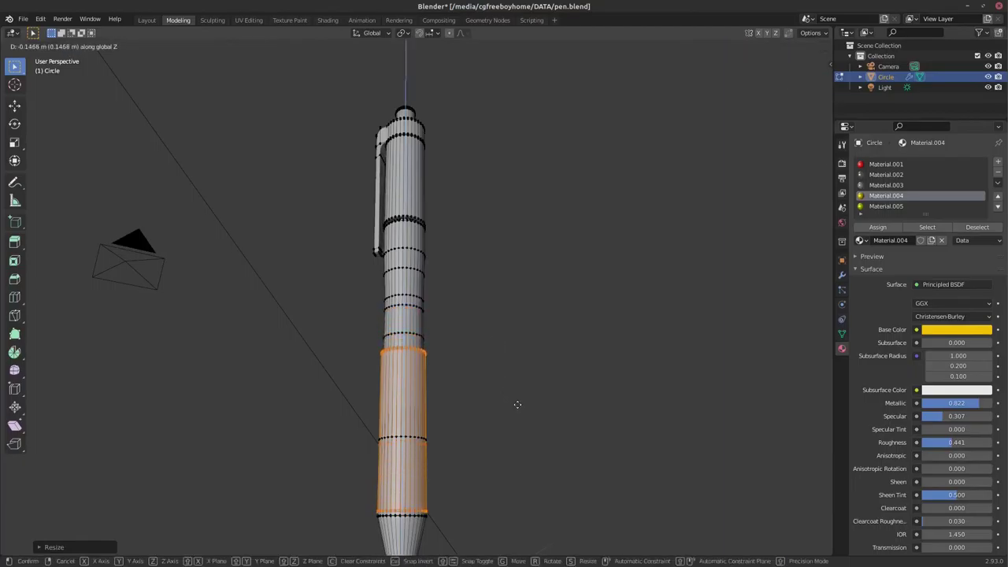
pyautogui.click(518, 405)
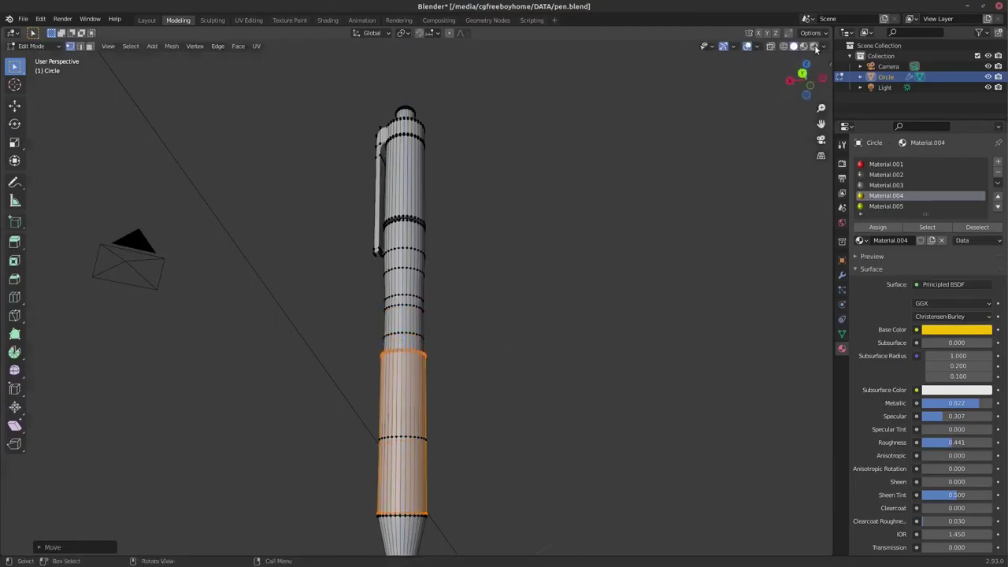
# Step: Preview the finished pen in rendered shading from an upright view
pyautogui.press('Tab')
pyautogui.press('z')
pyautogui.moveTo(803, 81); pyautogui.dragTo(560, 292)
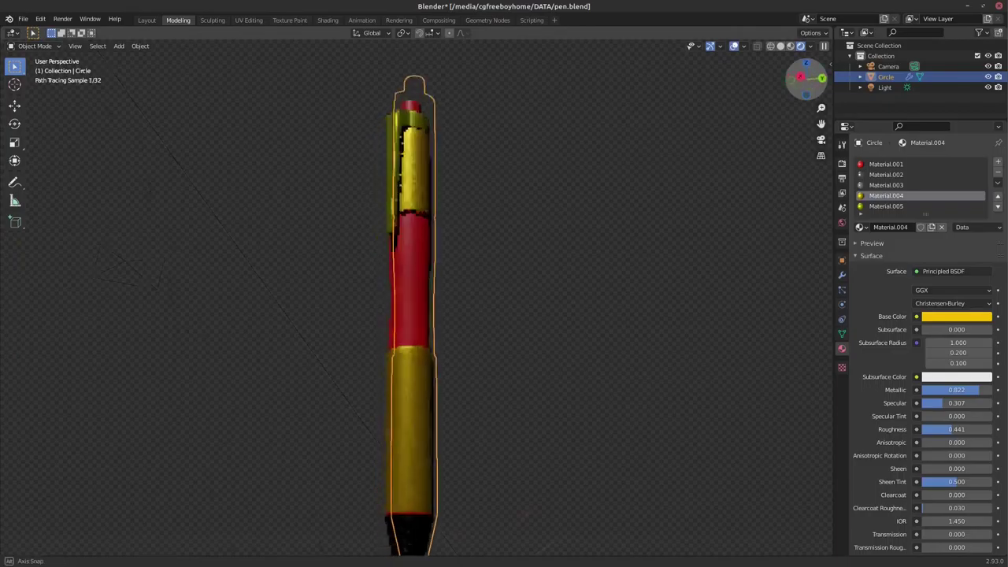